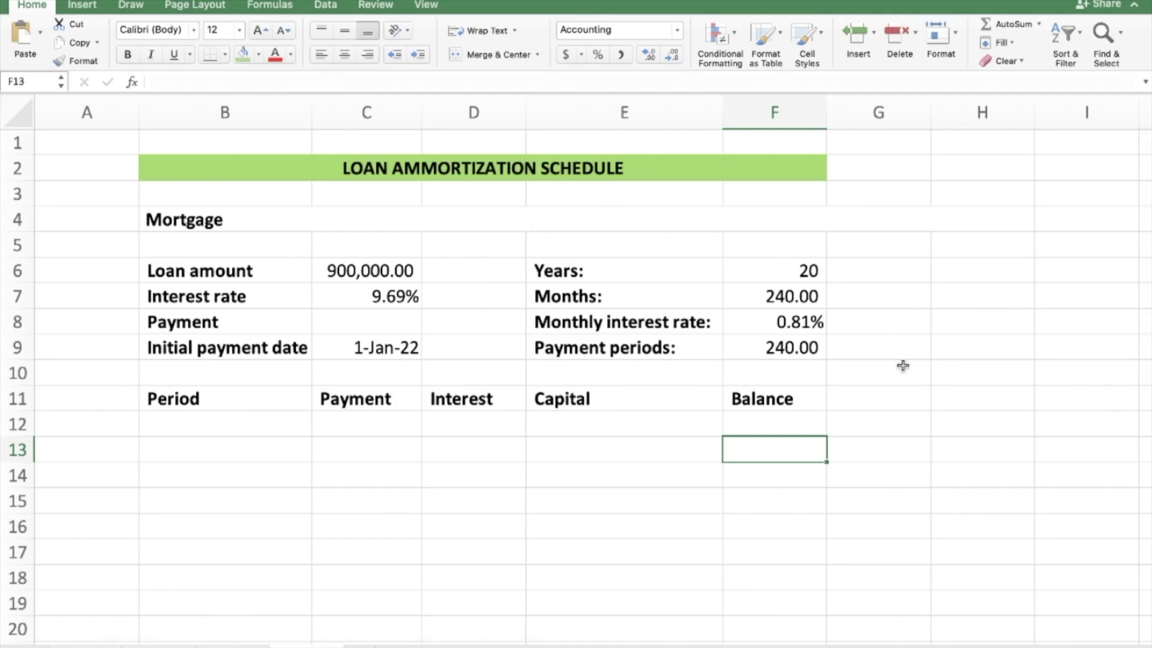
Examine the schedule headers in row 11 and the loan amount, rates, payment date, years, months and payment periods above them.
{"action": "left_click_drag", "start_coordinate": [218, 400], "coordinate": [759, 401]}
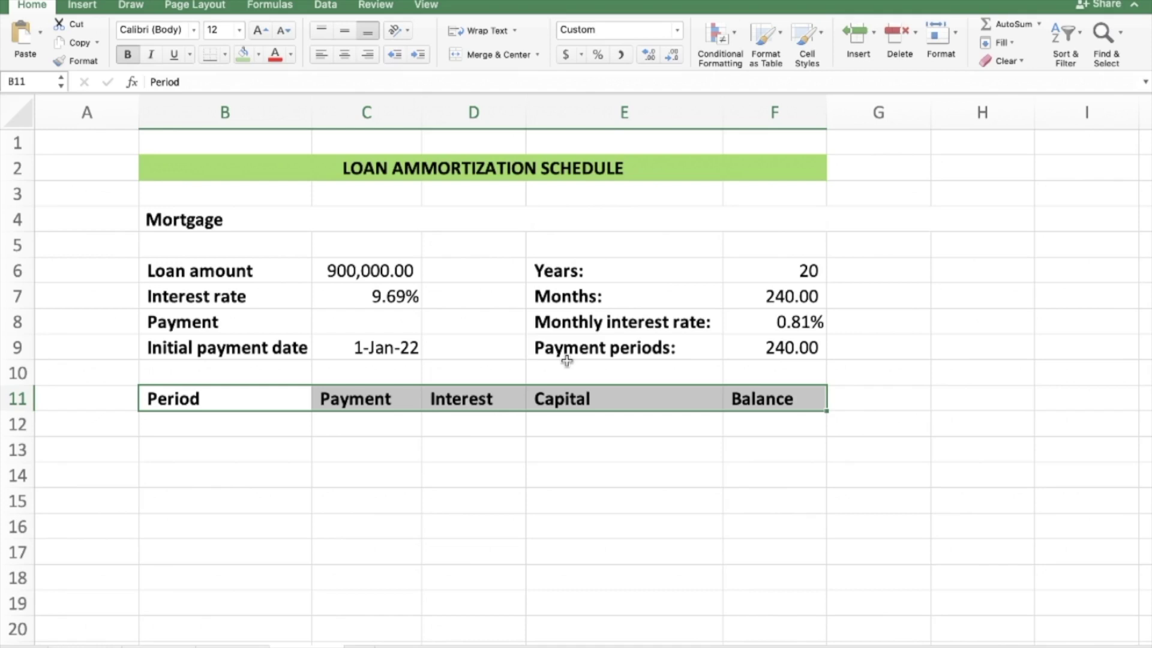
{"action": "key", "text": "Down"}
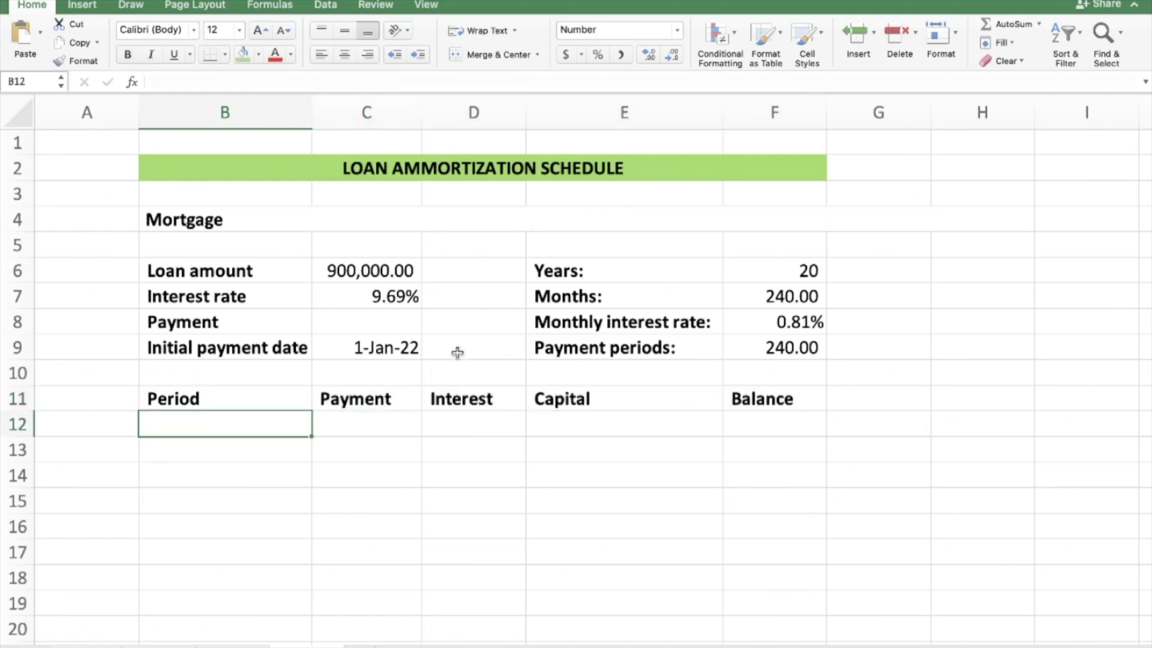
{"action": "left_click", "coordinate": [360, 269]}
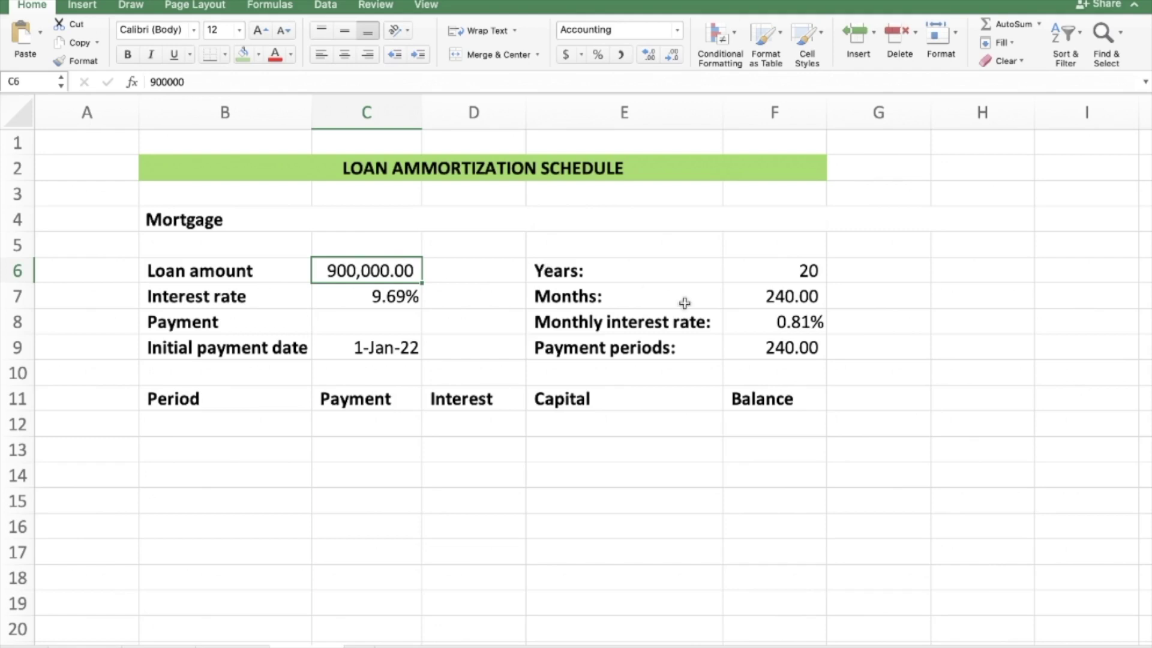
{"action": "left_click", "coordinate": [699, 324]}
{"action": "left_click", "coordinate": [758, 325]}
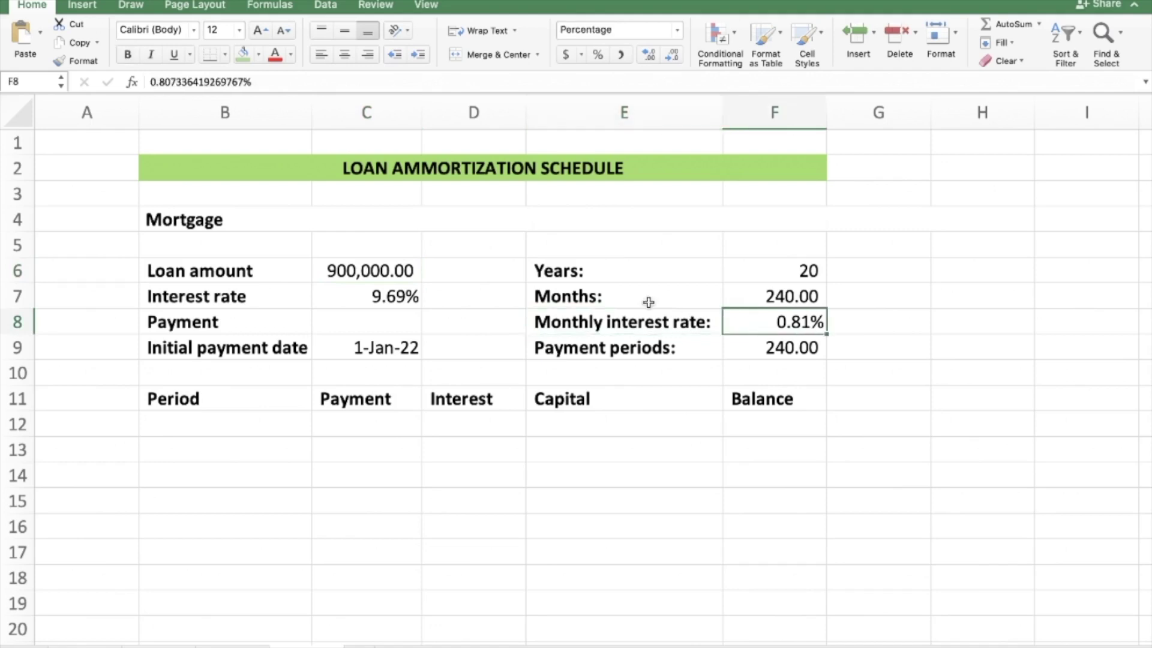
{"action": "left_click", "coordinate": [397, 287]}
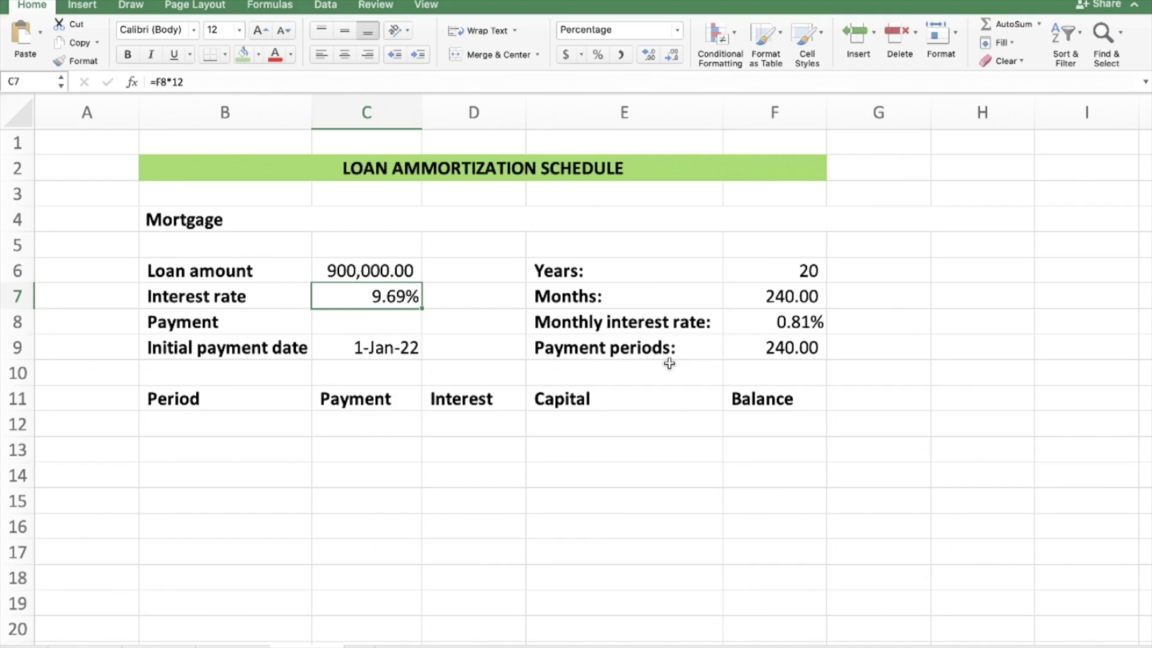
{"action": "left_click", "coordinate": [387, 322]}
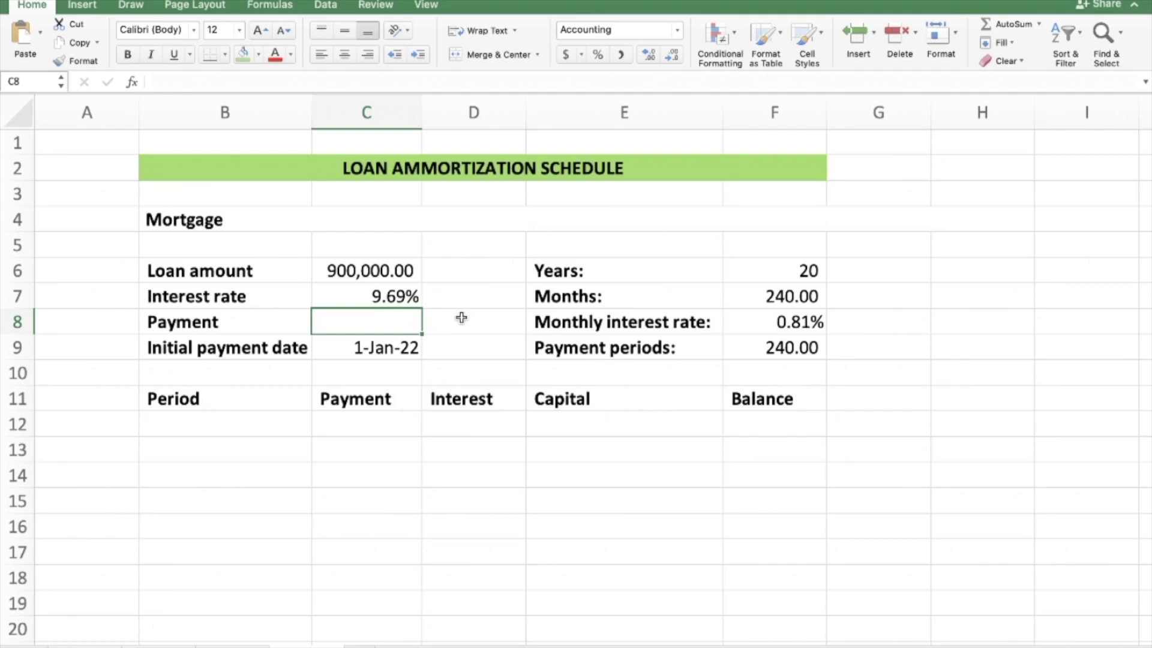
{"action": "left_click", "coordinate": [321, 344]}
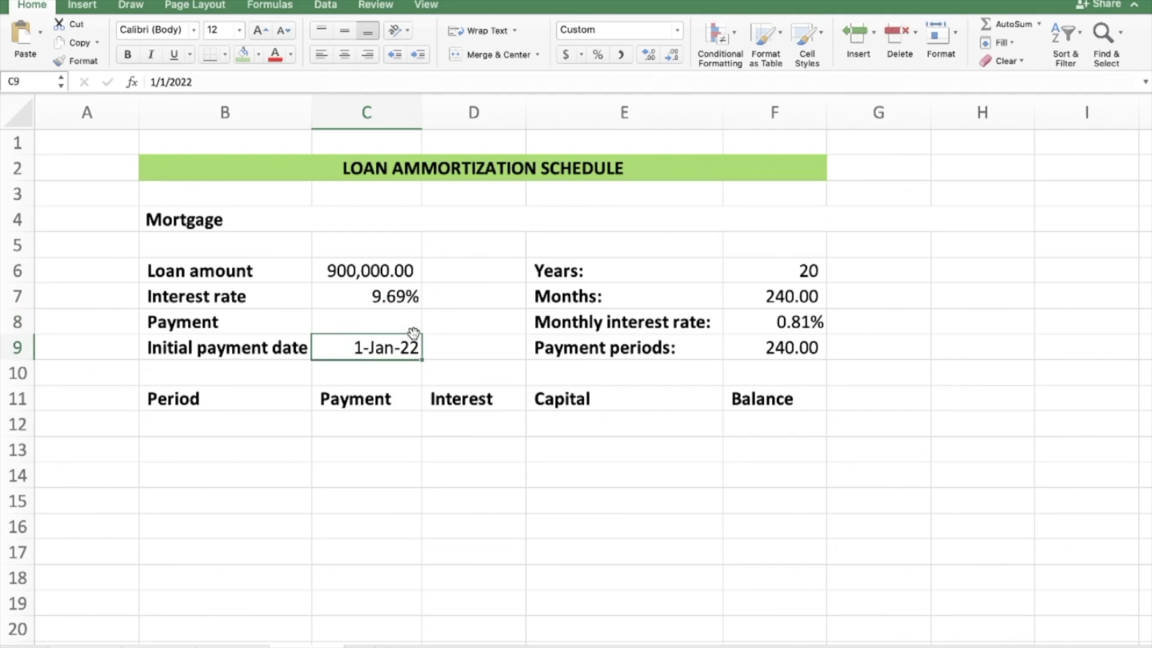
{"action": "left_click", "coordinate": [809, 268]}
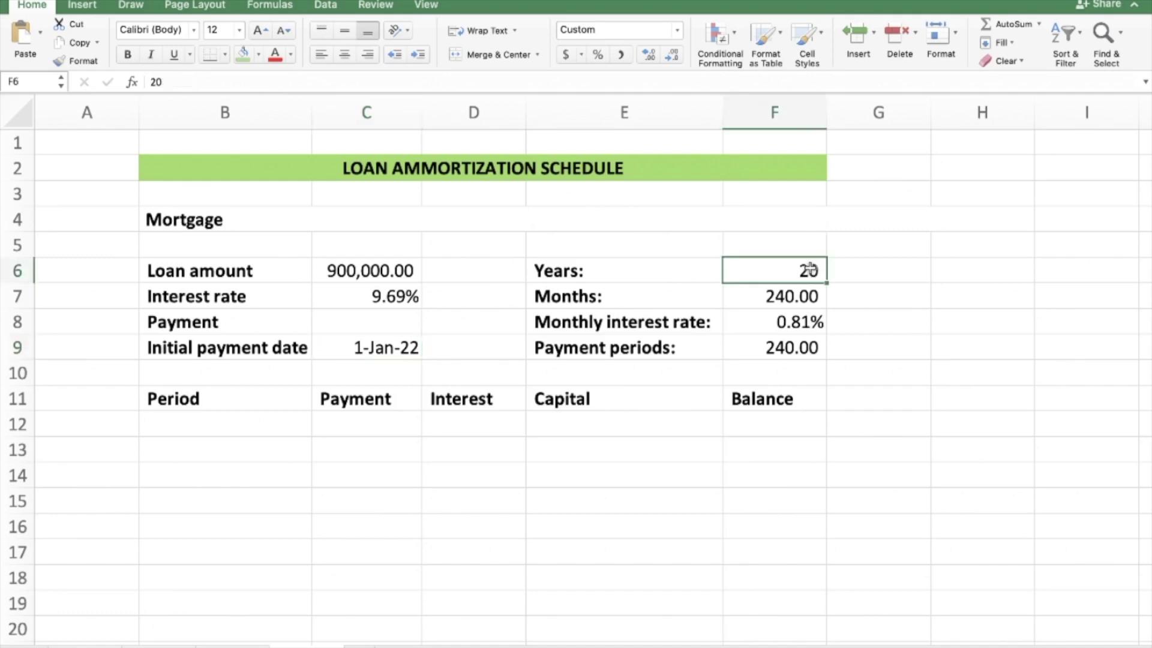
{"action": "left_click", "coordinate": [625, 298]}
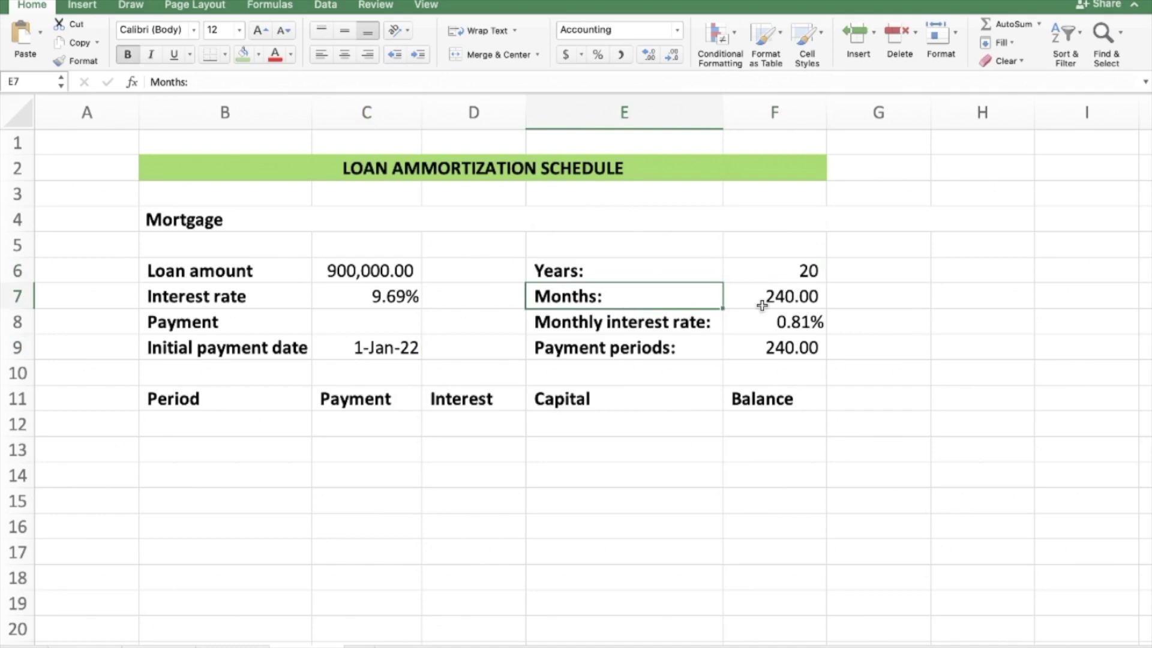
{"action": "left_click", "coordinate": [674, 340]}
{"action": "left_click", "coordinate": [757, 332]}
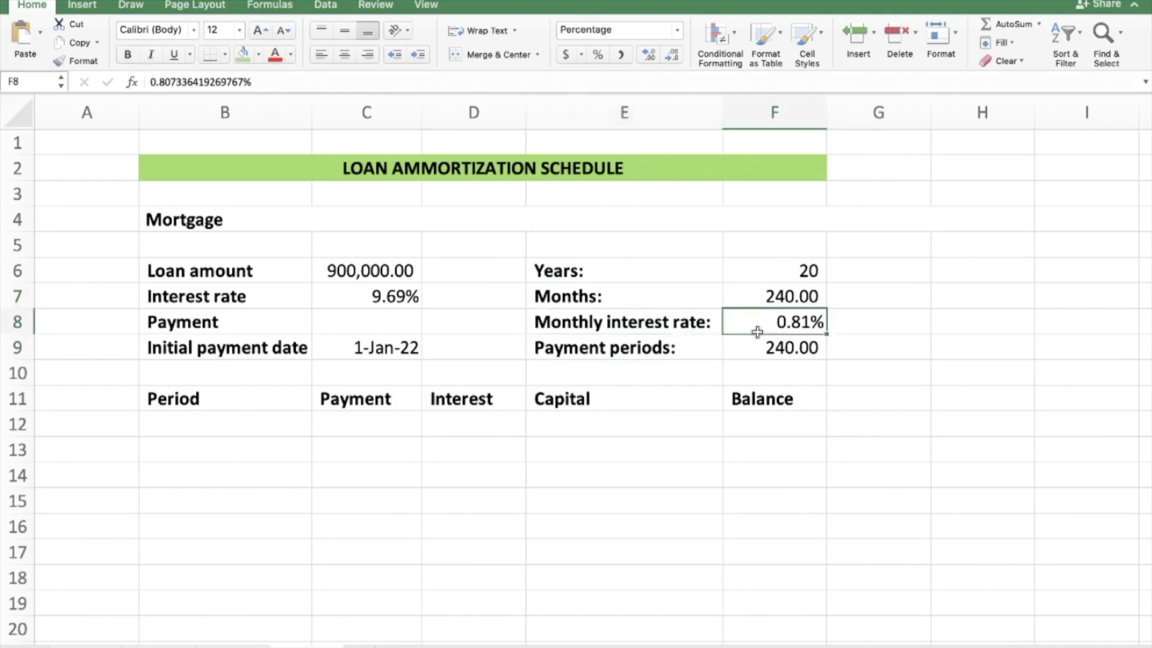
{"action": "left_click", "coordinate": [773, 348]}
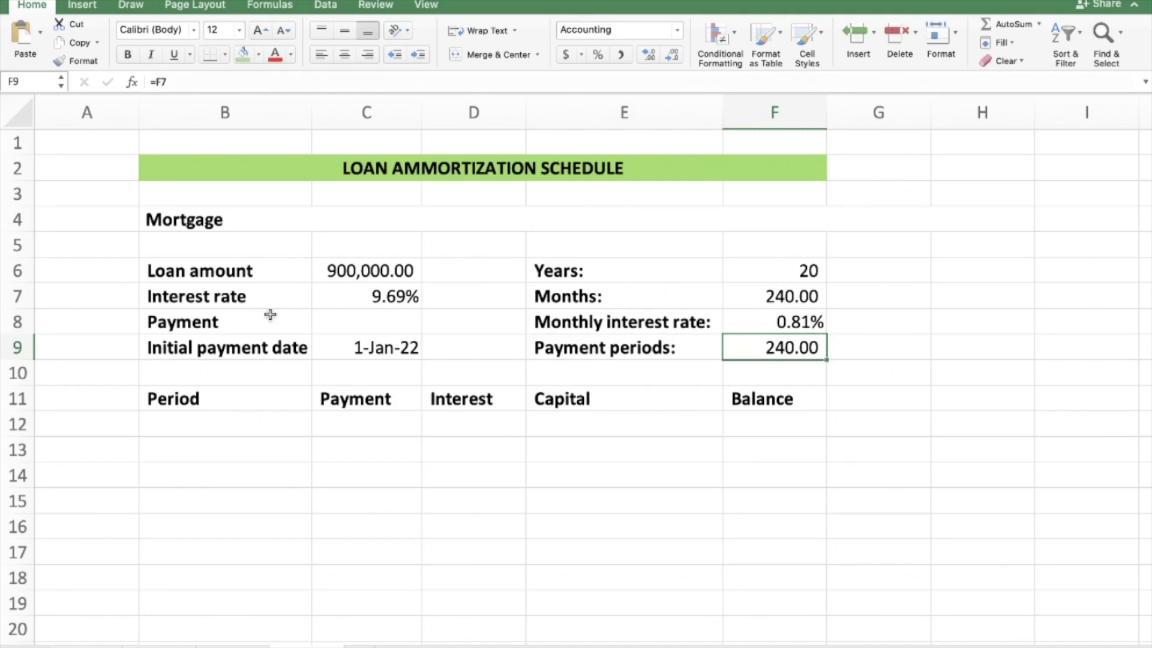
{"action": "left_click", "coordinate": [200, 420]}
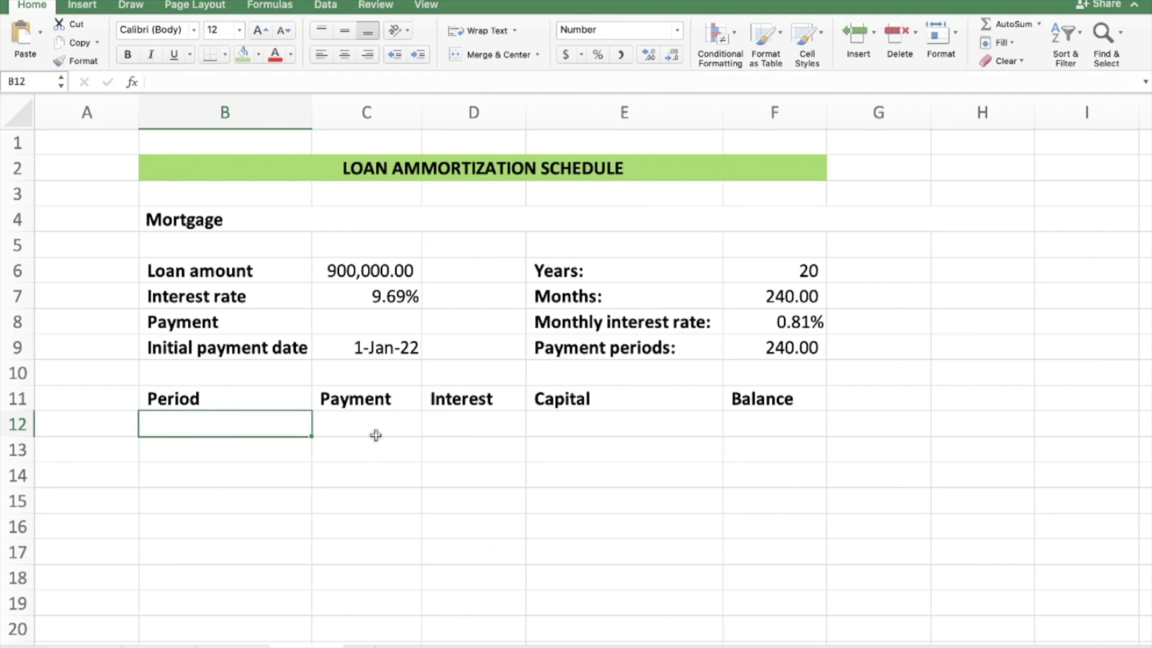
Calculate the loan payment in C8 with the formula =pmt(F8,F9,C6,0,0).
{"action": "left_click", "coordinate": [401, 289]}
{"action": "key", "text": "Down"}
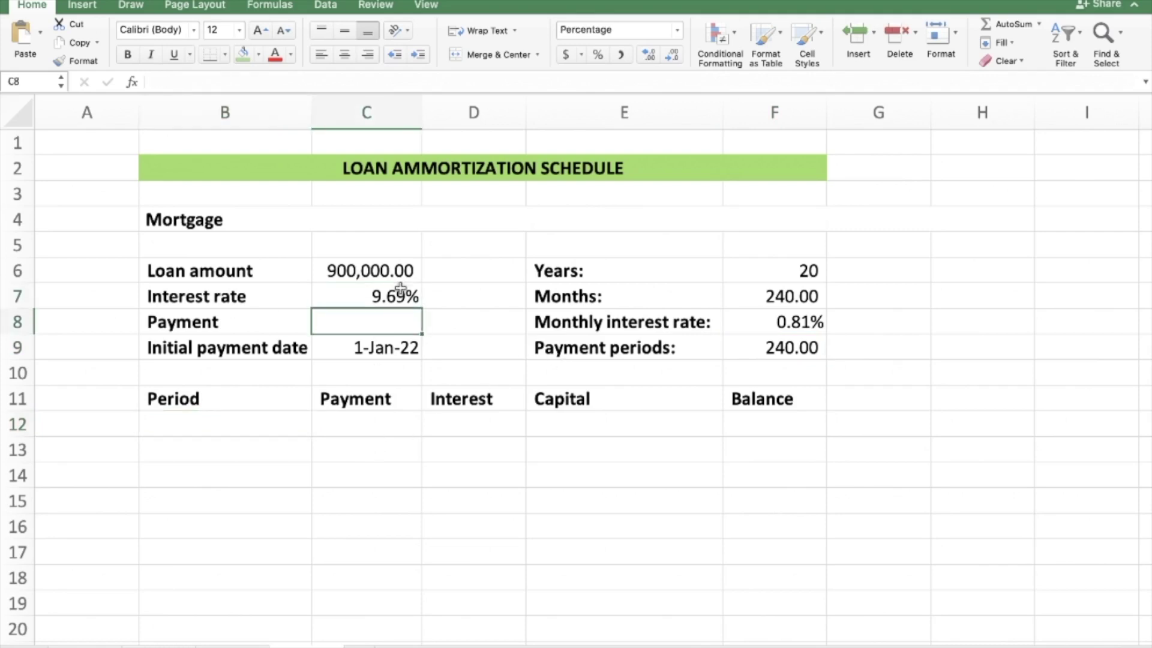
{"action": "type", "text": "="}
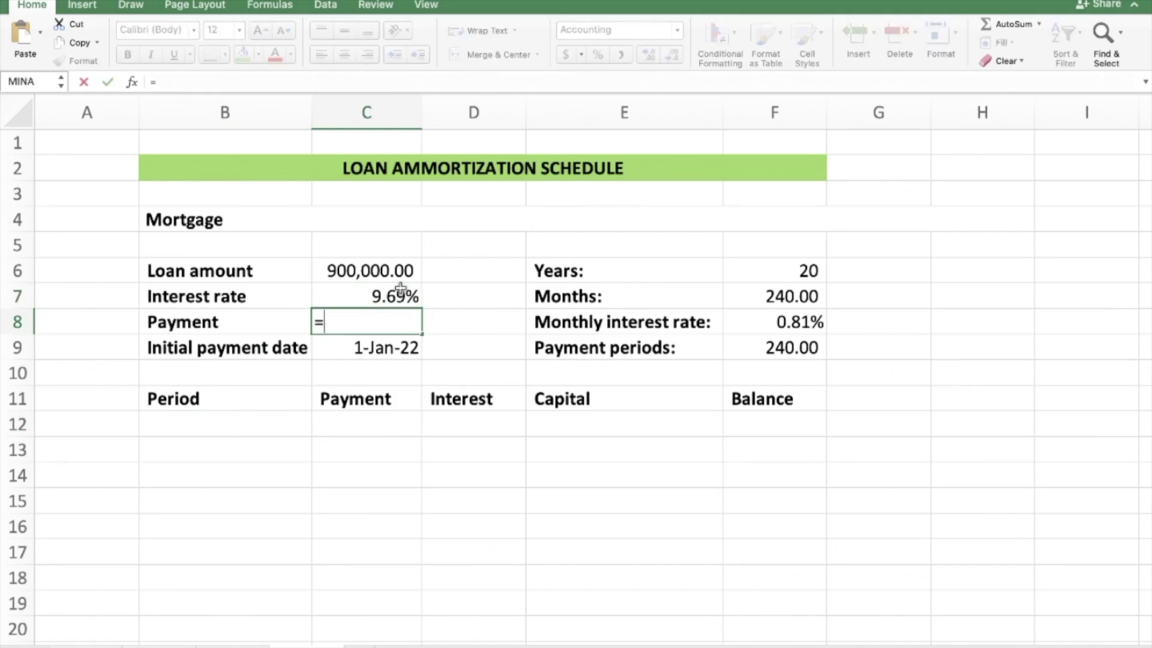
{"action": "type", "text": "pmt"}
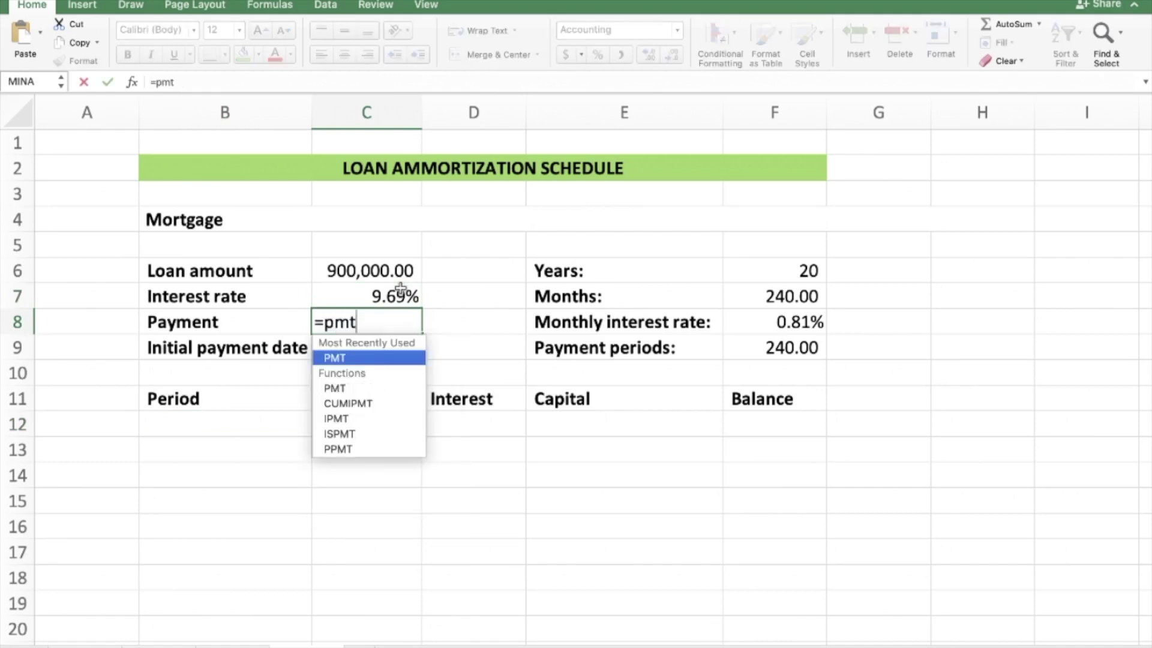
{"action": "type", "text": "("}
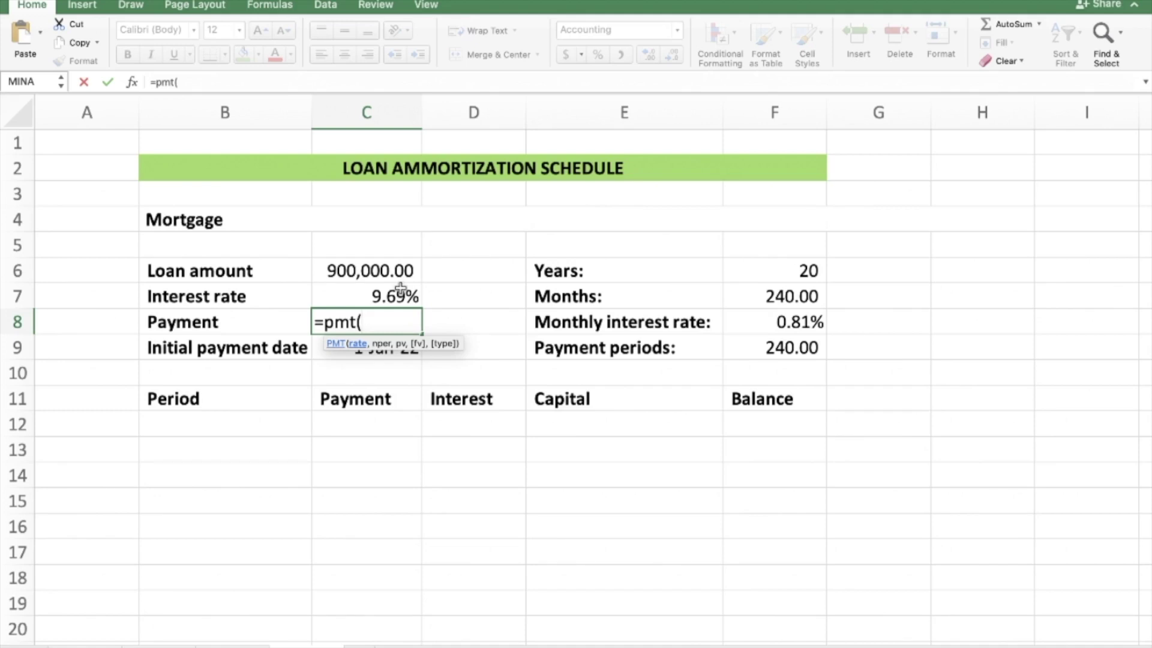
{"action": "left_click", "coordinate": [729, 319]}
{"action": "type", "text": ","}
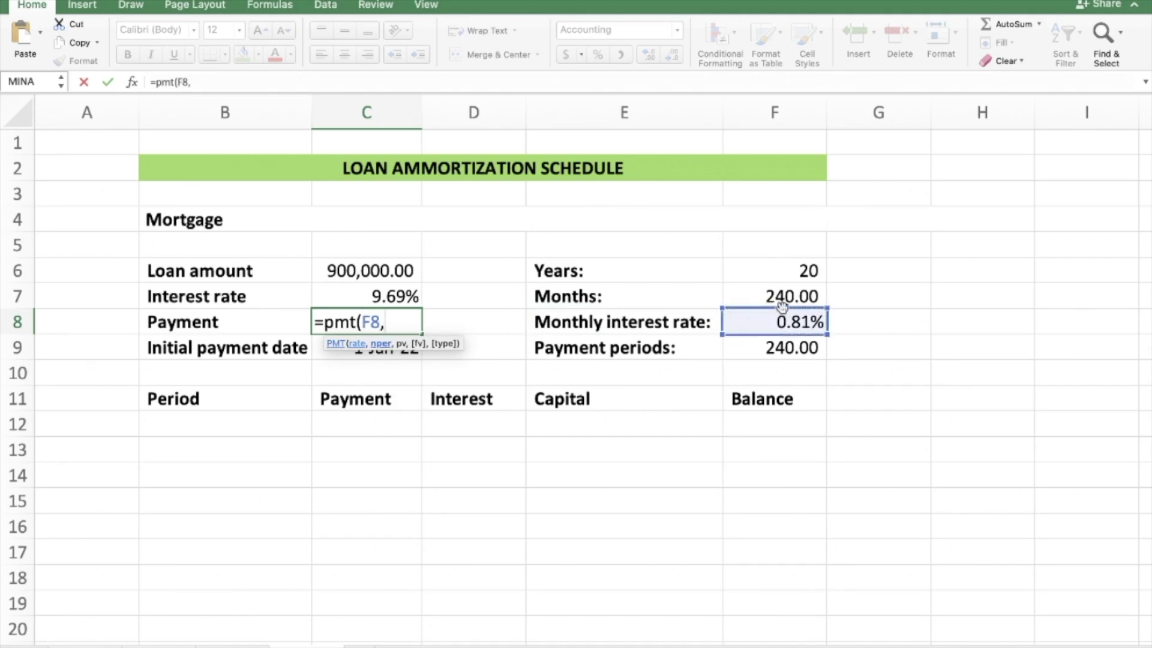
{"action": "left_click", "coordinate": [779, 349]}
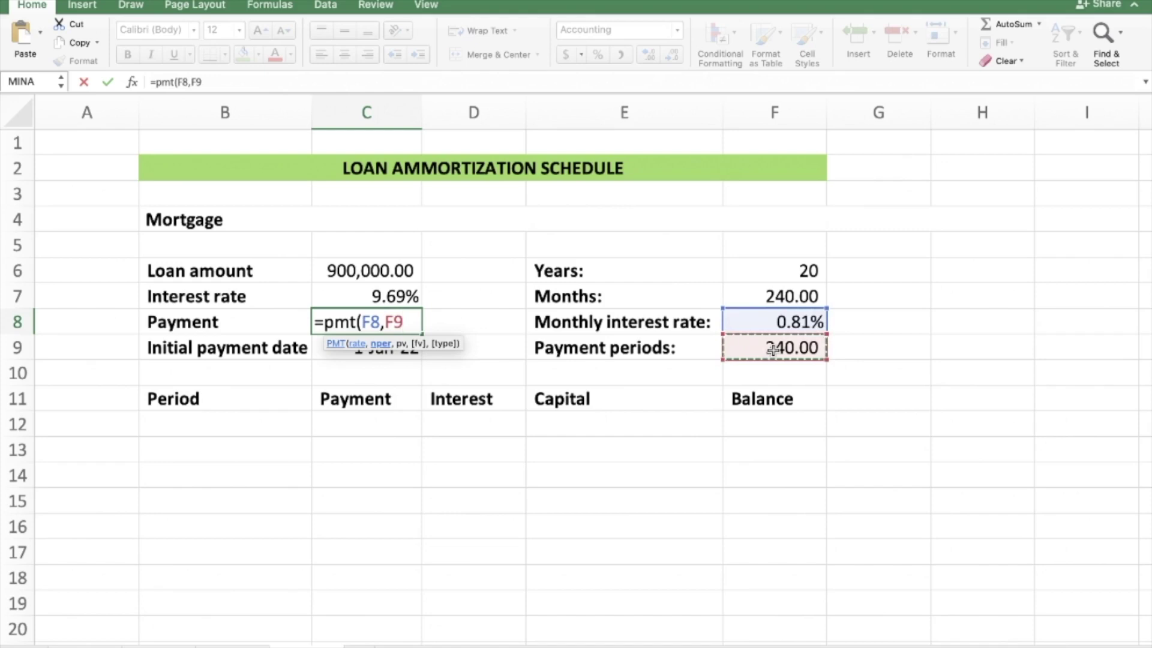
{"action": "type", "text": ","}
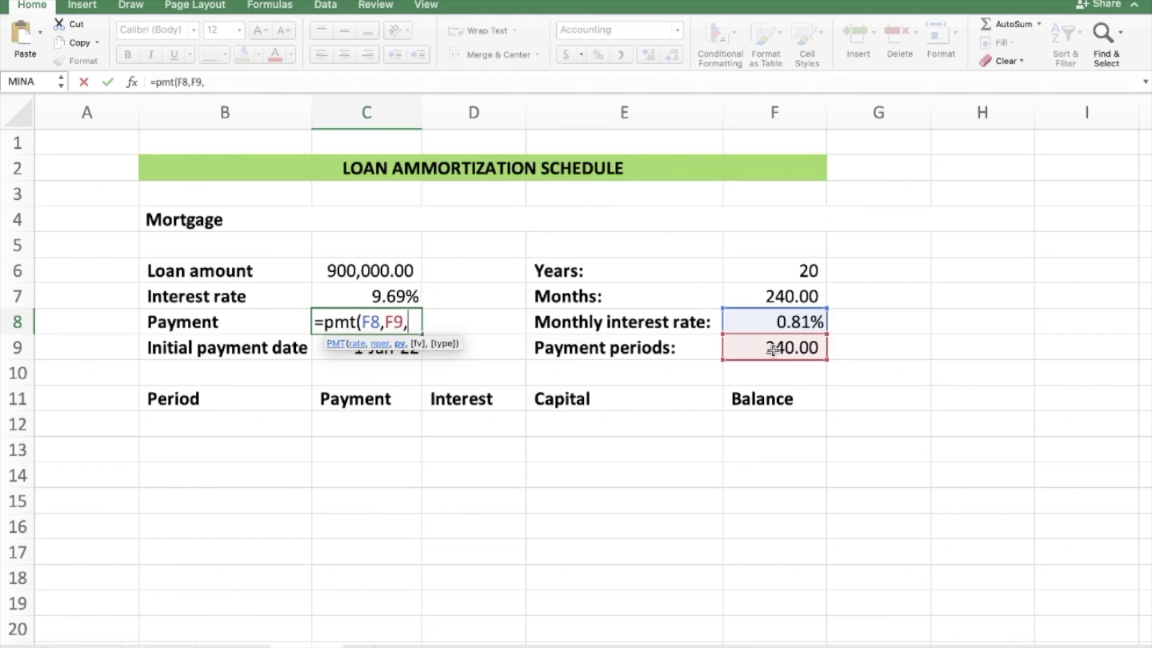
{"action": "left_click", "coordinate": [355, 273]}
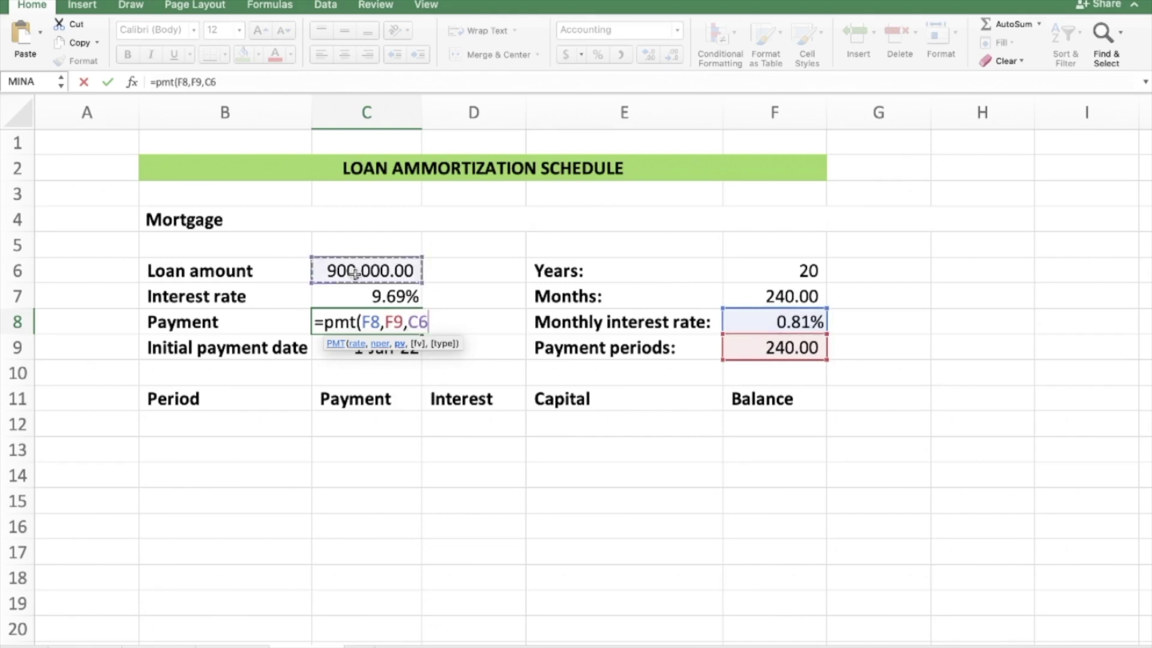
{"action": "type", "text": ","}
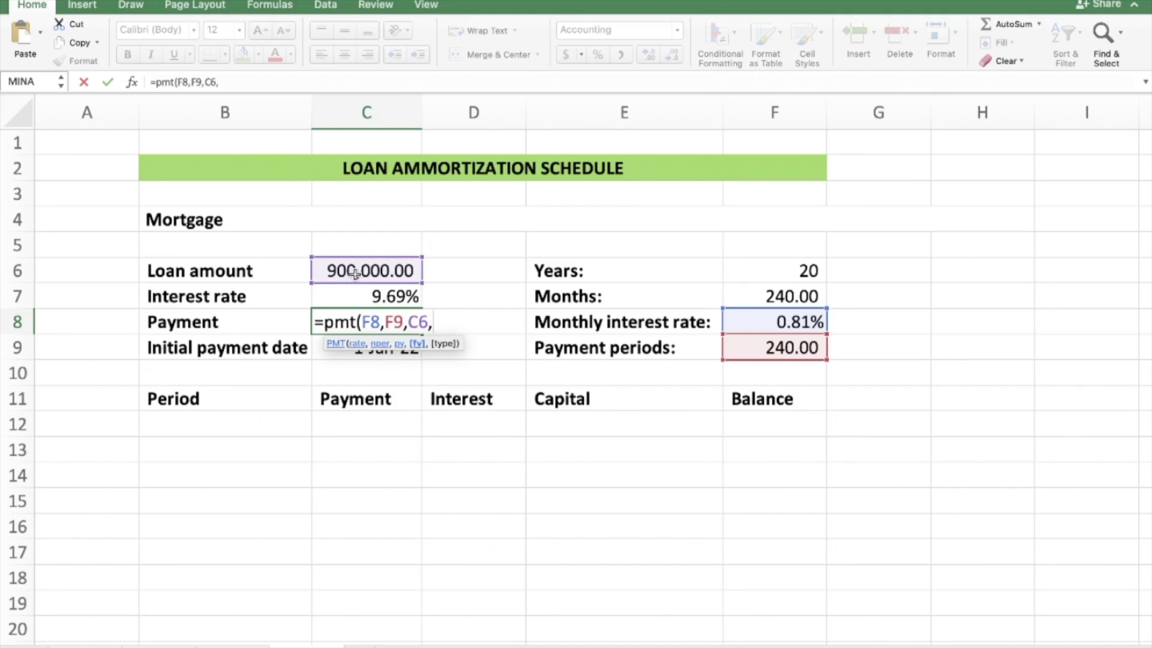
{"action": "type", "text": "0,0"}
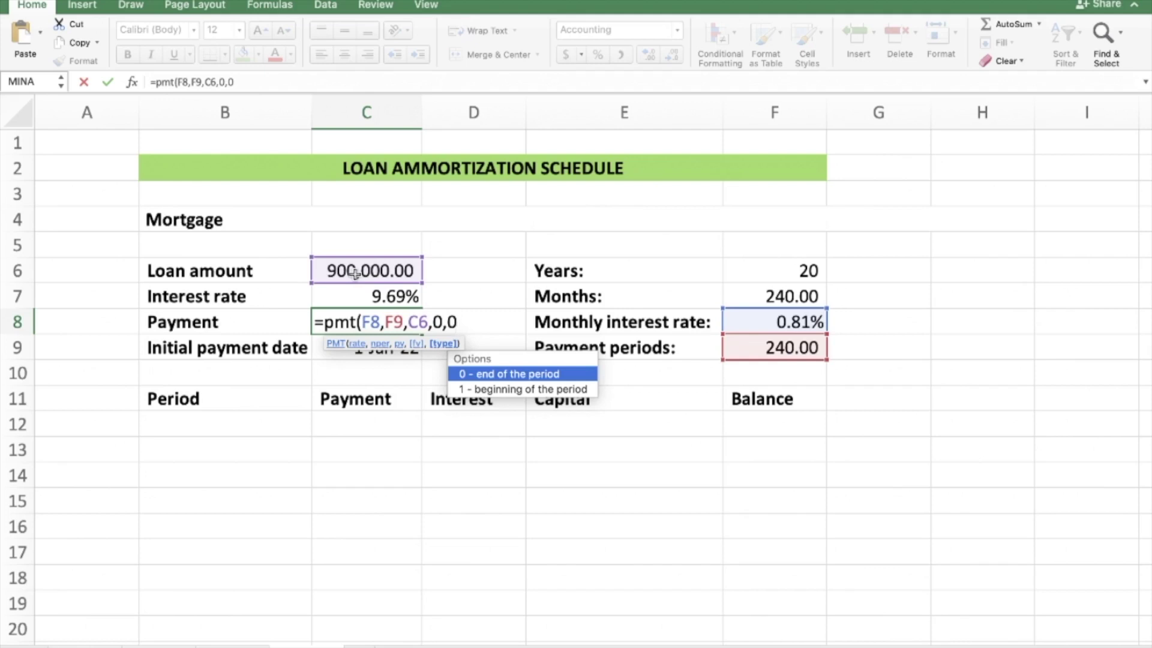
{"action": "type", "text": ")"}
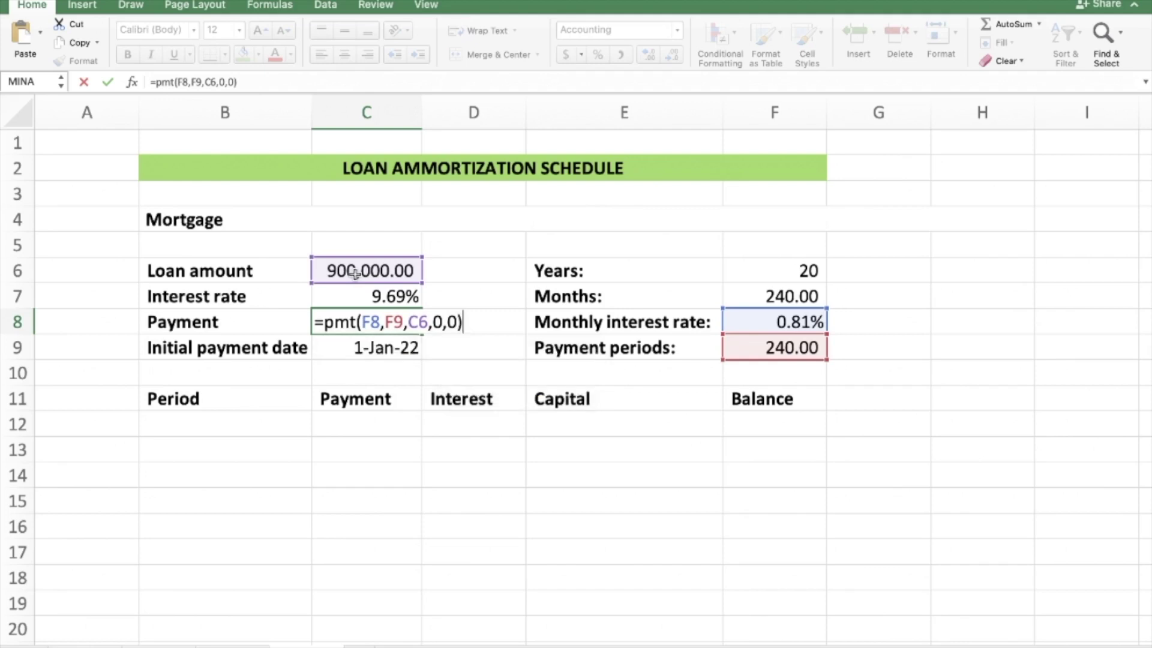
{"action": "key", "text": "Return"}
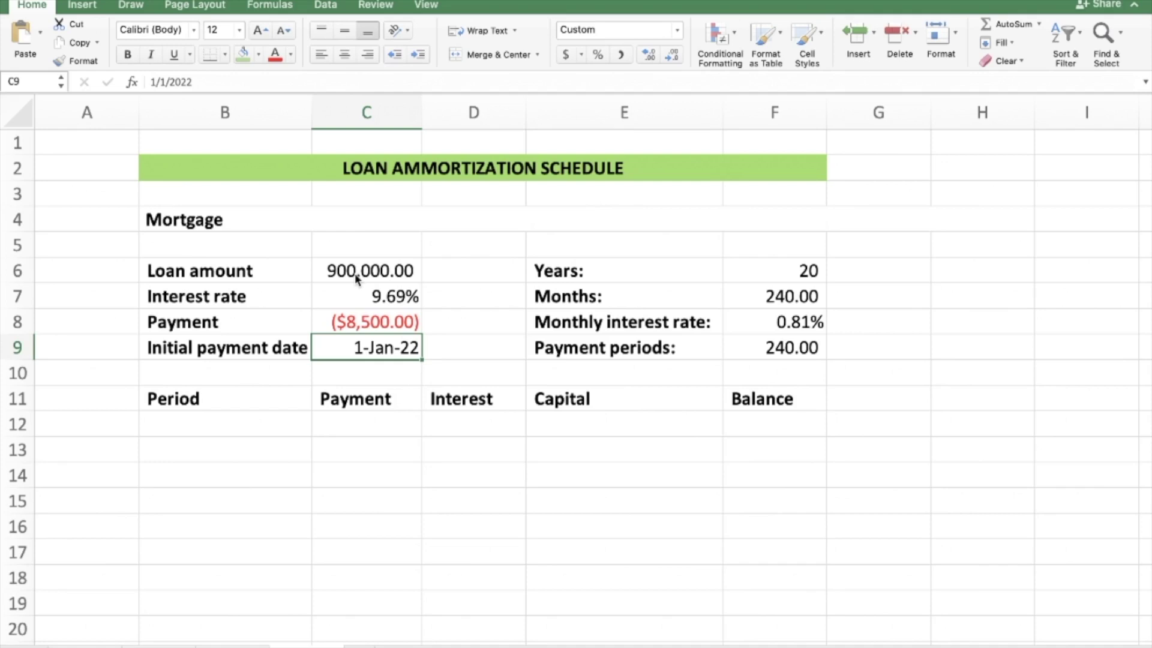
Enter 0 as the first period in B12 and fill the Period column down to row 245 as an increasing number series.
{"action": "left_click", "coordinate": [178, 418]}
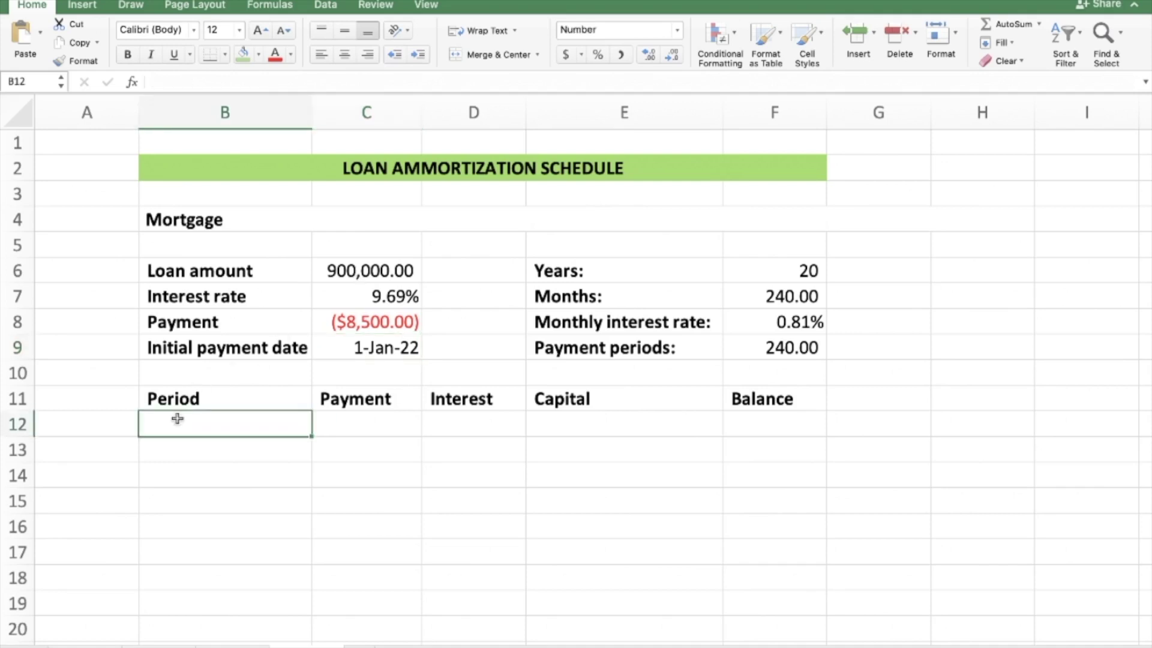
{"action": "type", "text": "0"}
{"action": "key", "text": "Return"}
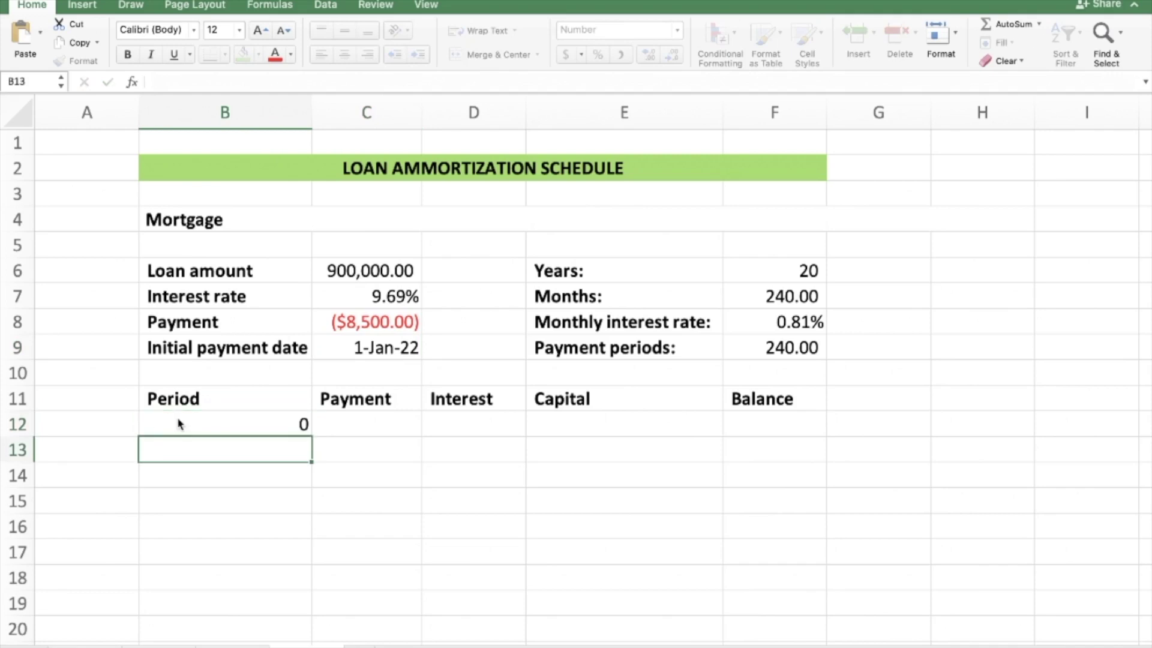
{"action": "left_click", "coordinate": [264, 423]}
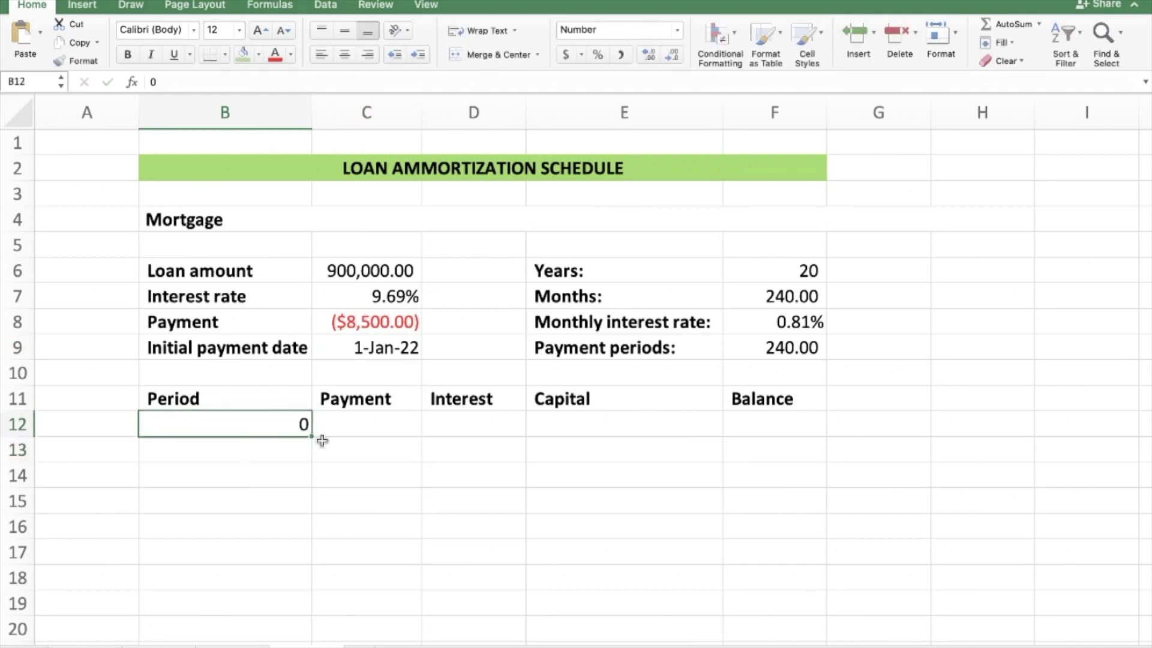
{"action": "left_click_drag", "start_coordinate": [309, 437], "coordinate": [276, 555]}
{"action": "left_click", "coordinate": [324, 573]}
{"action": "left_click", "coordinate": [360, 610]}
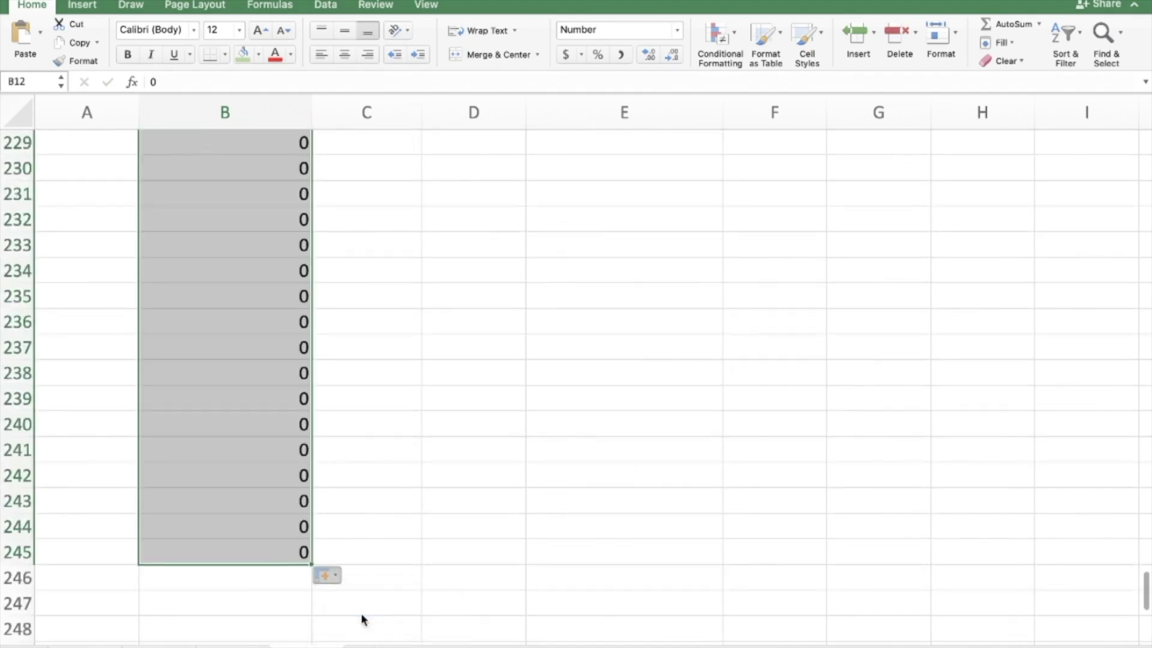
{"action": "scroll", "coordinate": [286, 498], "scroll_direction": "down", "scroll_amount": 1}
{"action": "left_click", "coordinate": [285, 495]}
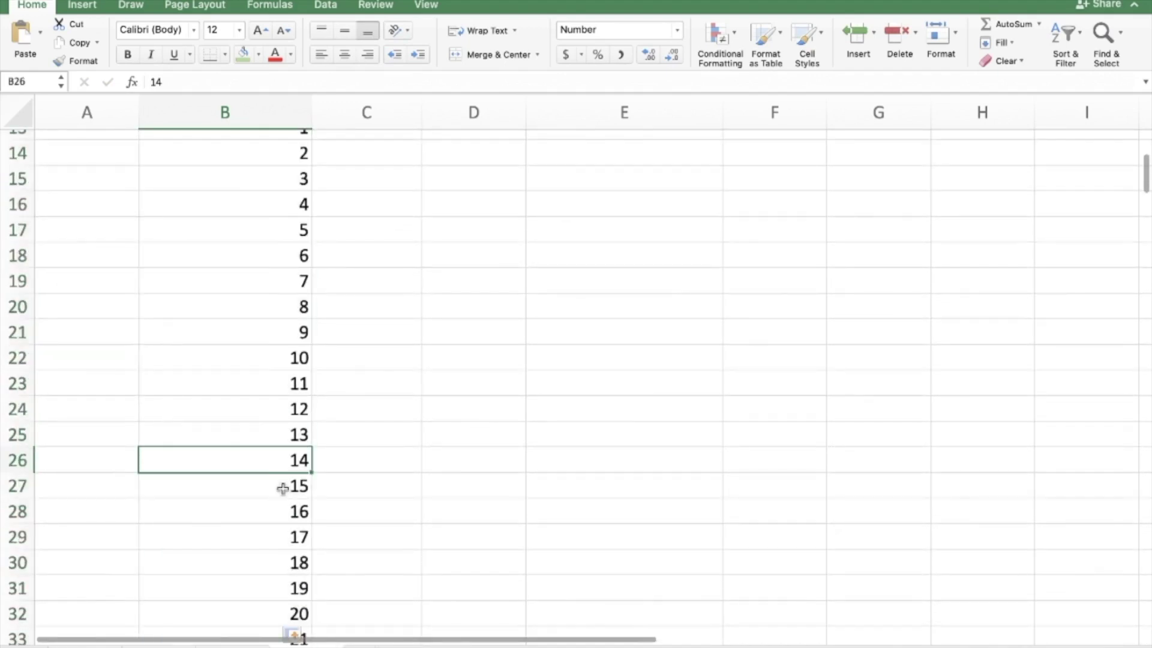
Extend the Period number series from row 245 down to row 252, and return to the first payment cell, C12.
{"action": "key", "text": "super+Down"}
{"action": "scroll", "coordinate": [283, 489], "scroll_direction": "down", "scroll_amount": 4}
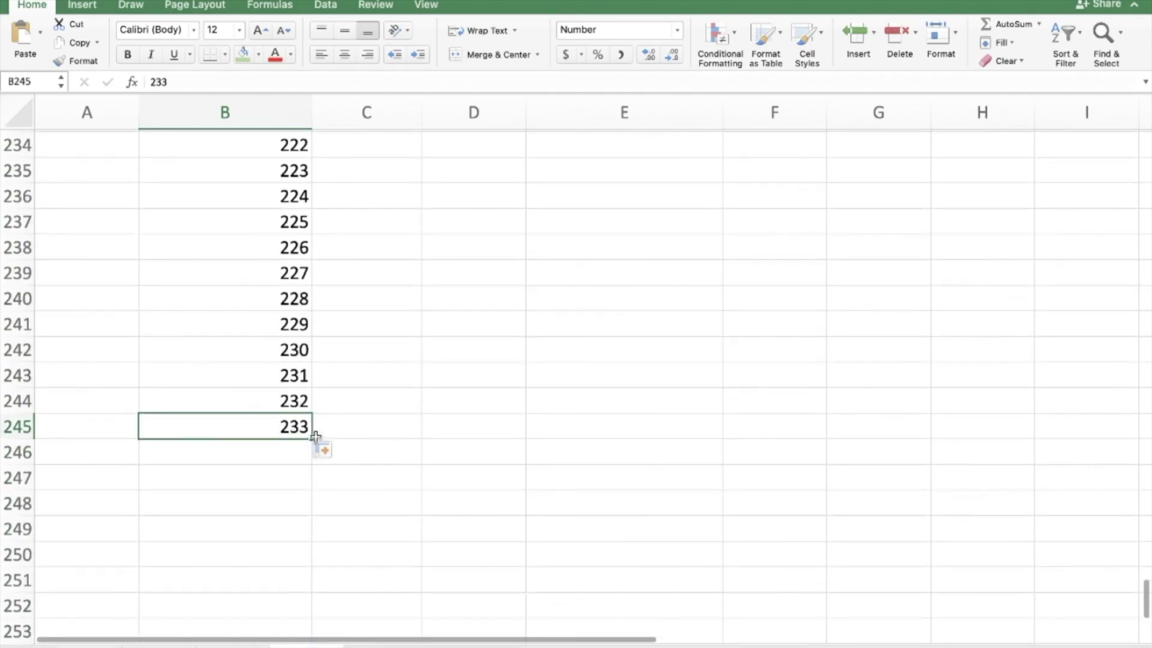
{"action": "left_click_drag", "start_coordinate": [312, 440], "coordinate": [305, 606]}
{"action": "scroll", "coordinate": [305, 540], "scroll_direction": "down", "scroll_amount": 4}
{"action": "key", "text": "Down"}
{"action": "left_click", "coordinate": [304, 405]}
{"action": "key", "text": "ctrl+Up"}
{"action": "key", "text": "Right"}
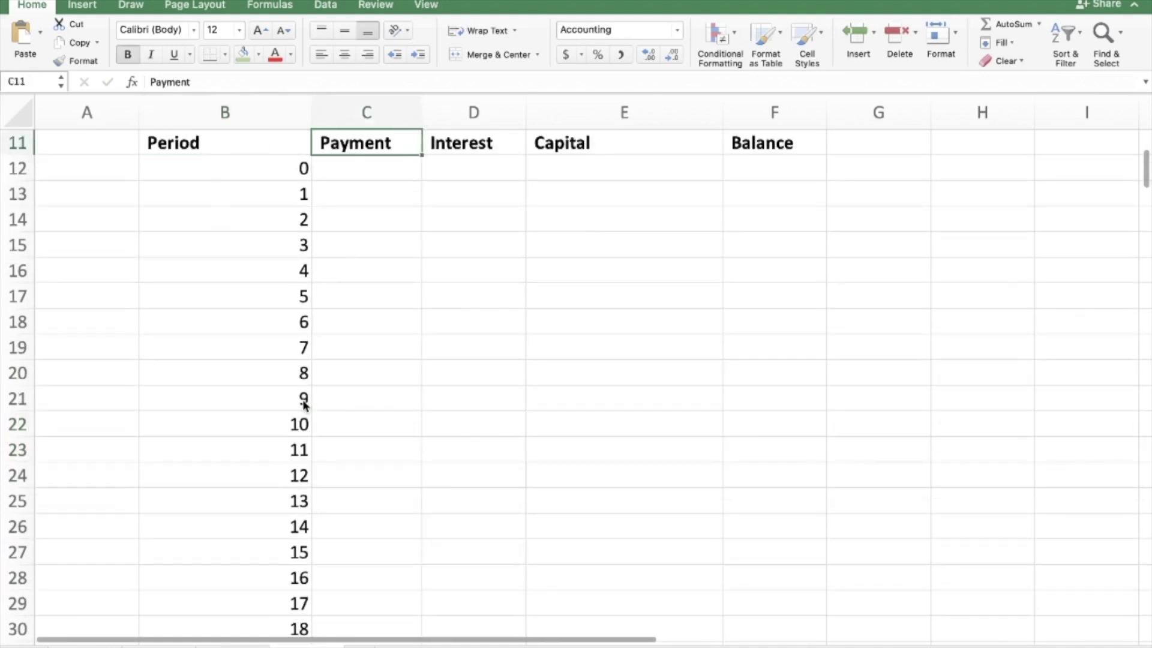
{"action": "key", "text": "Down"}
{"action": "scroll", "coordinate": [1039, 576], "scroll_direction": "up", "scroll_amount": 4}
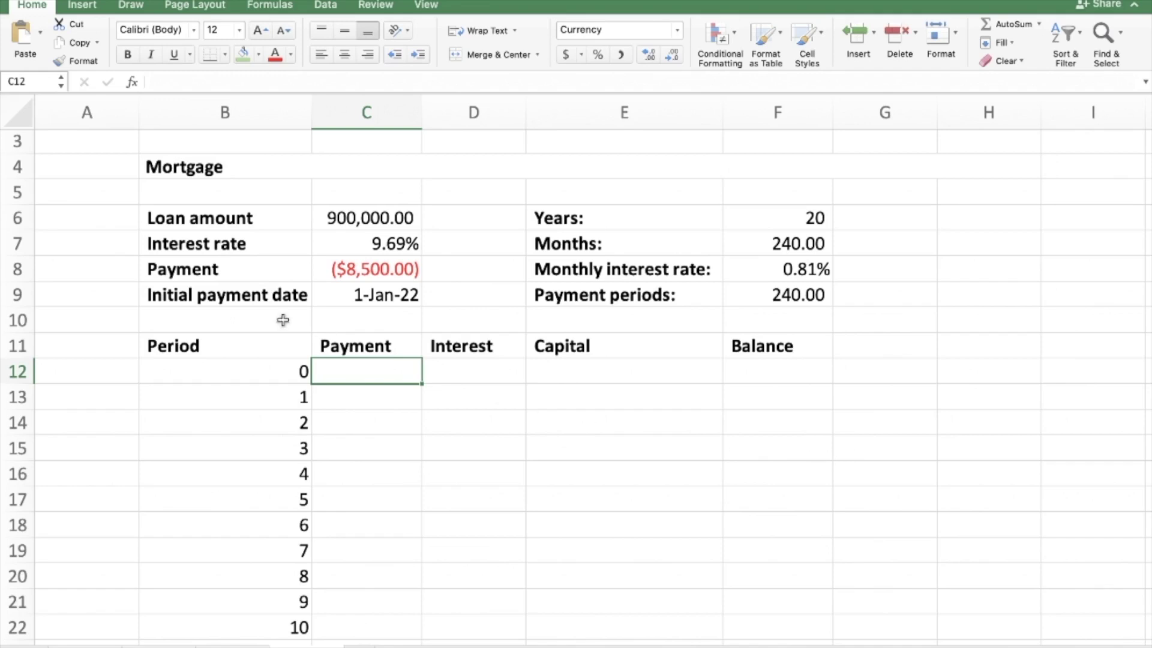
Move the Balance header from F11 to G11 to free a column after Capital.
{"action": "left_click", "coordinate": [768, 345]}
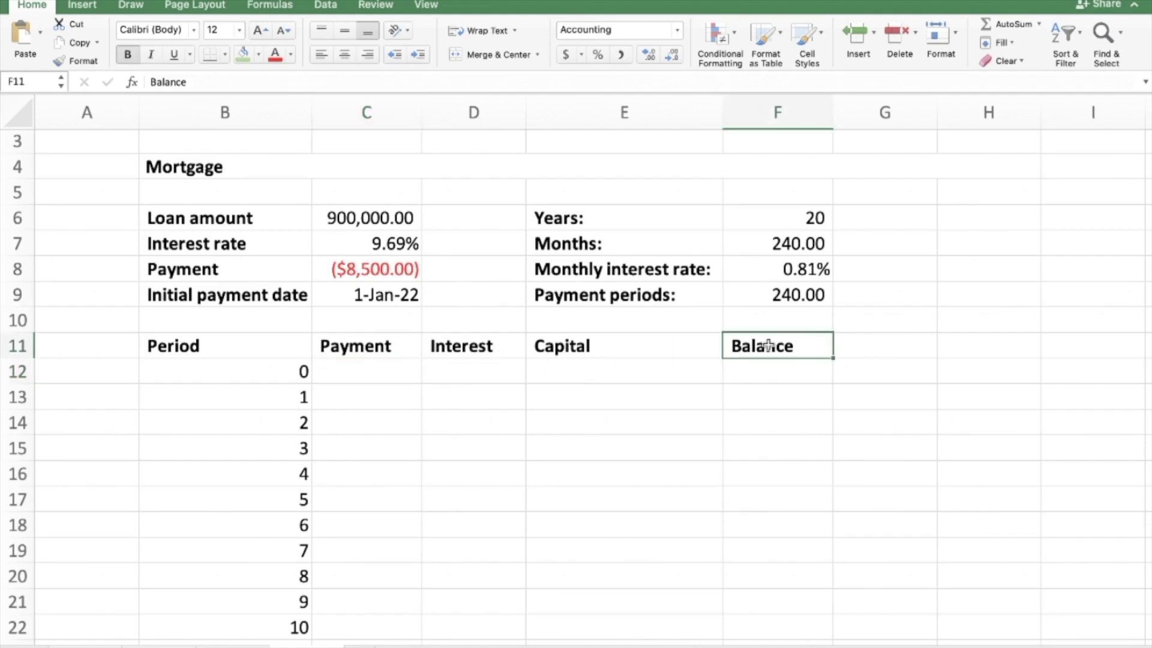
{"action": "key", "text": "super+c"}
{"action": "key", "text": "Right"}
{"action": "key", "text": "super+v"}
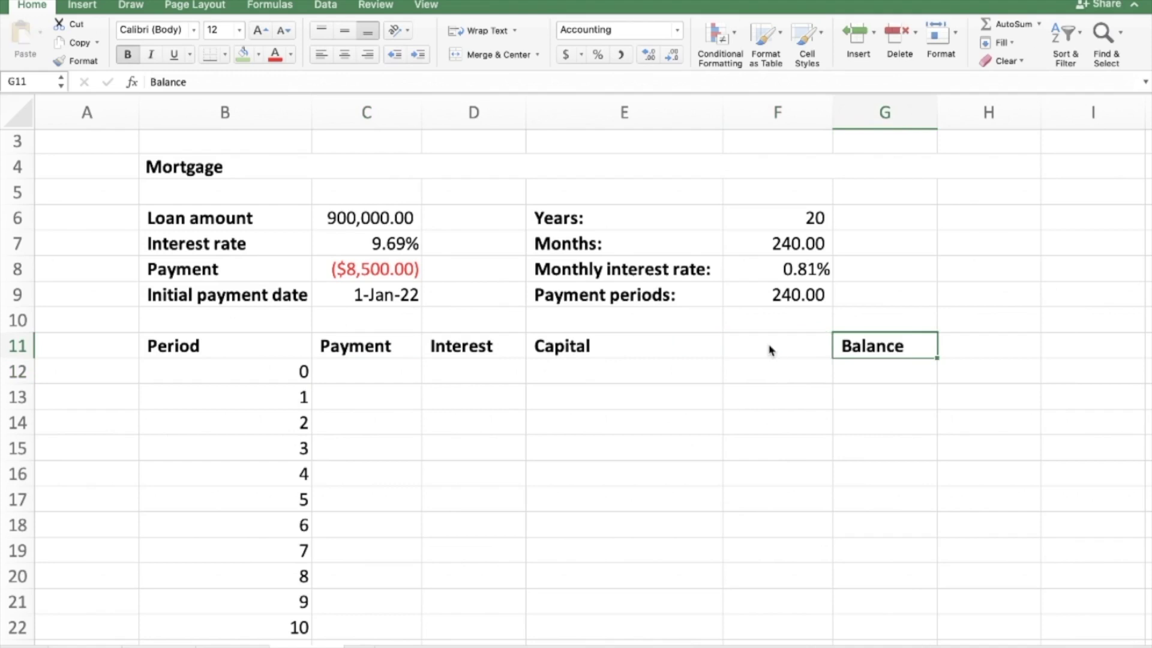
Enter the header "Extra payments" in F11 and make it bold.
{"action": "left_click", "coordinate": [770, 350]}
{"action": "type", "text": "Extra payments"}
{"action": "key", "text": "Return"}
{"action": "left_click", "coordinate": [771, 348]}
{"action": "key", "text": "super+b"}
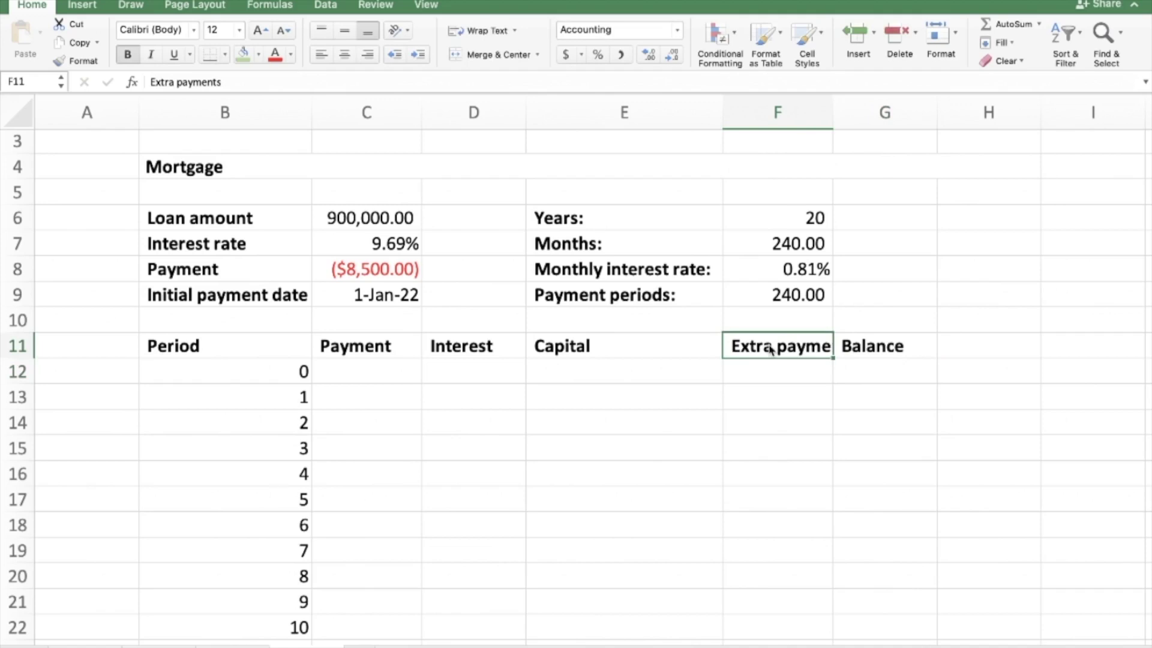
Widen column F so the "Extra payments" header fits fully, trimming any excess width.
{"action": "left_click_drag", "start_coordinate": [833, 114], "coordinate": [887, 128]}
{"action": "scroll", "coordinate": [887, 123], "scroll_direction": "up", "scroll_amount": 1}
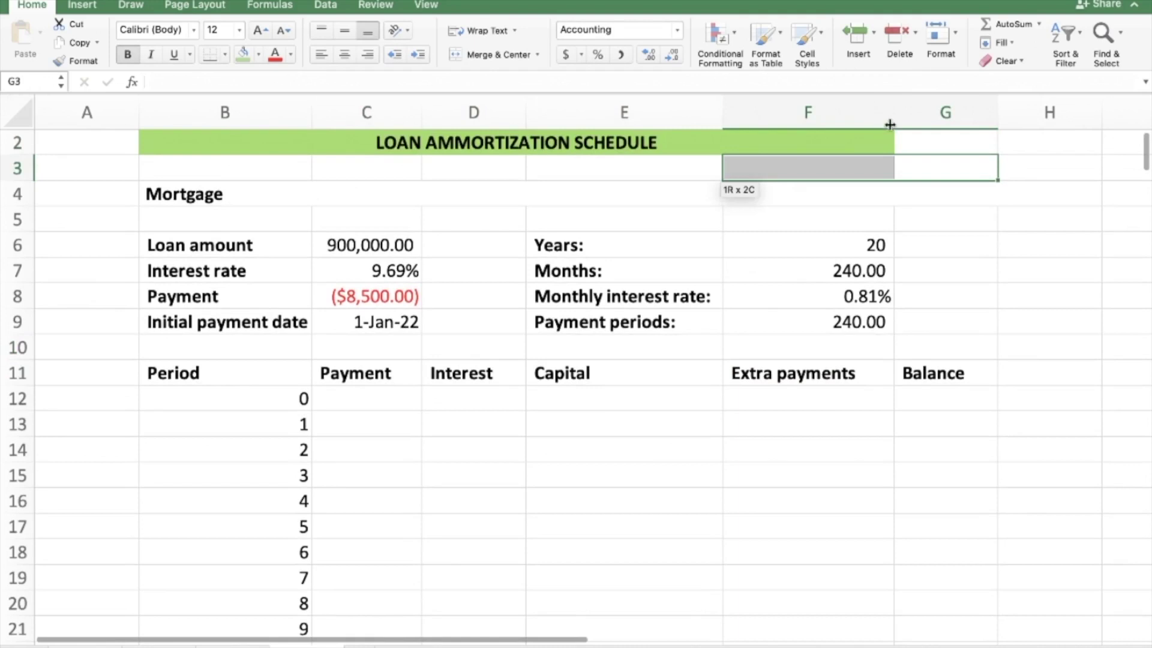
{"action": "scroll", "coordinate": [881, 288], "scroll_direction": "up", "scroll_amount": 1}
{"action": "left_click", "coordinate": [882, 321]}
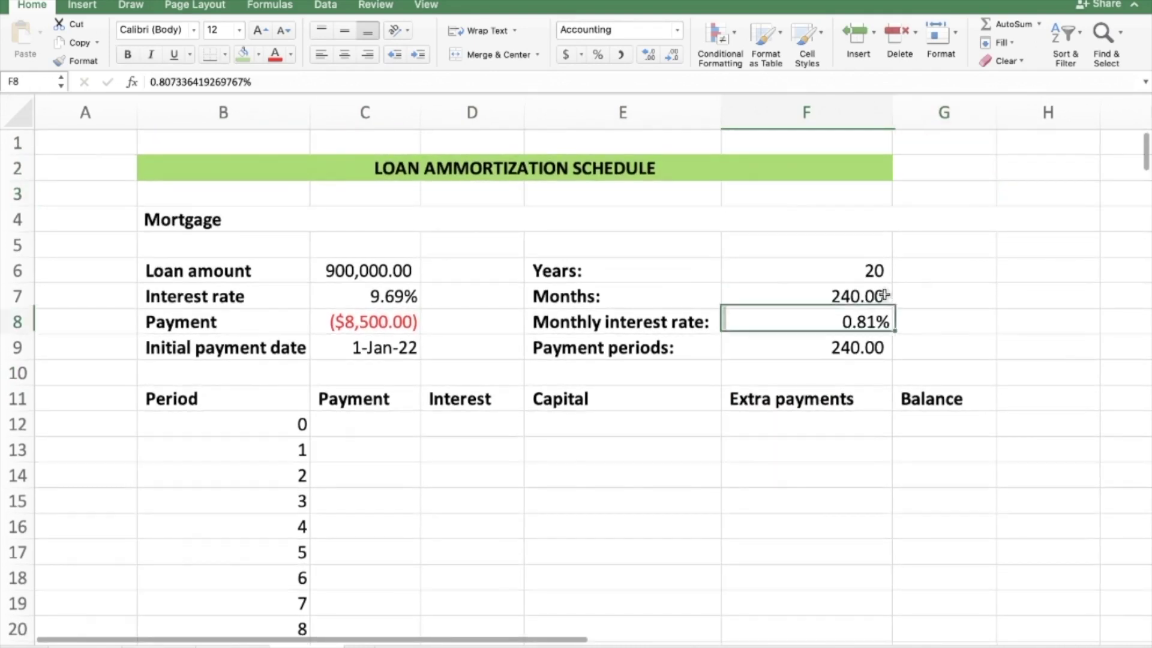
{"action": "left_click_drag", "start_coordinate": [889, 120], "coordinate": [863, 121]}
{"action": "left_click", "coordinate": [621, 414]}
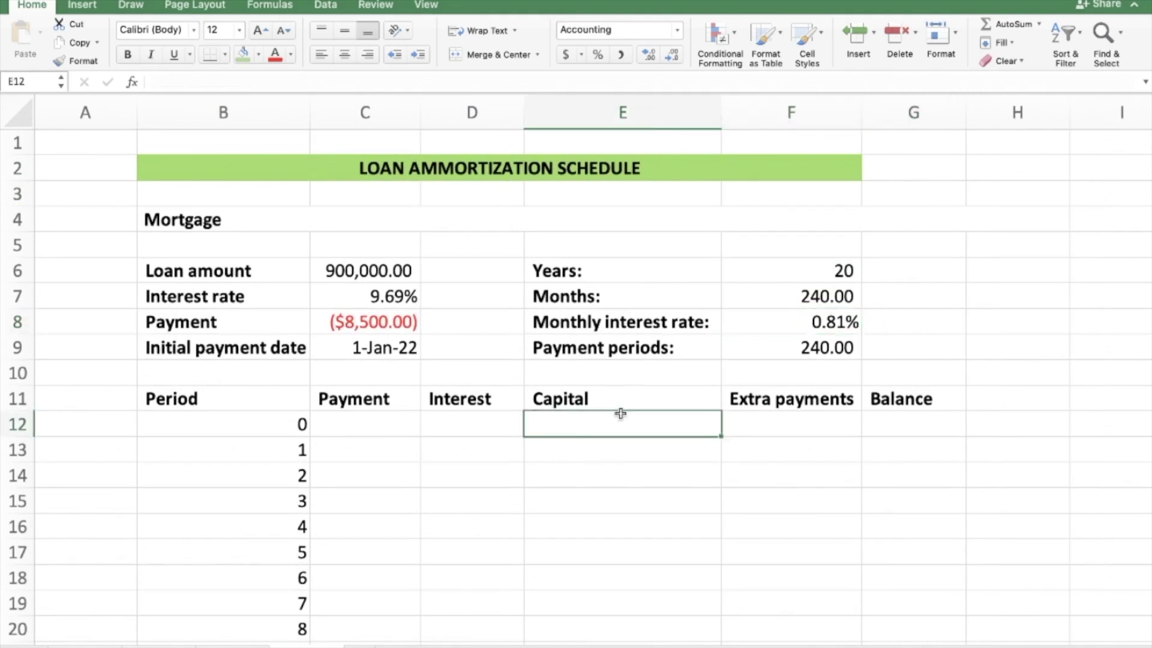
Set the opening balance for period 0 in G12 to the loan amount with =C6.
{"action": "key", "text": "Left"}
{"action": "key", "text": "Left"}
{"action": "key", "text": "Left"}
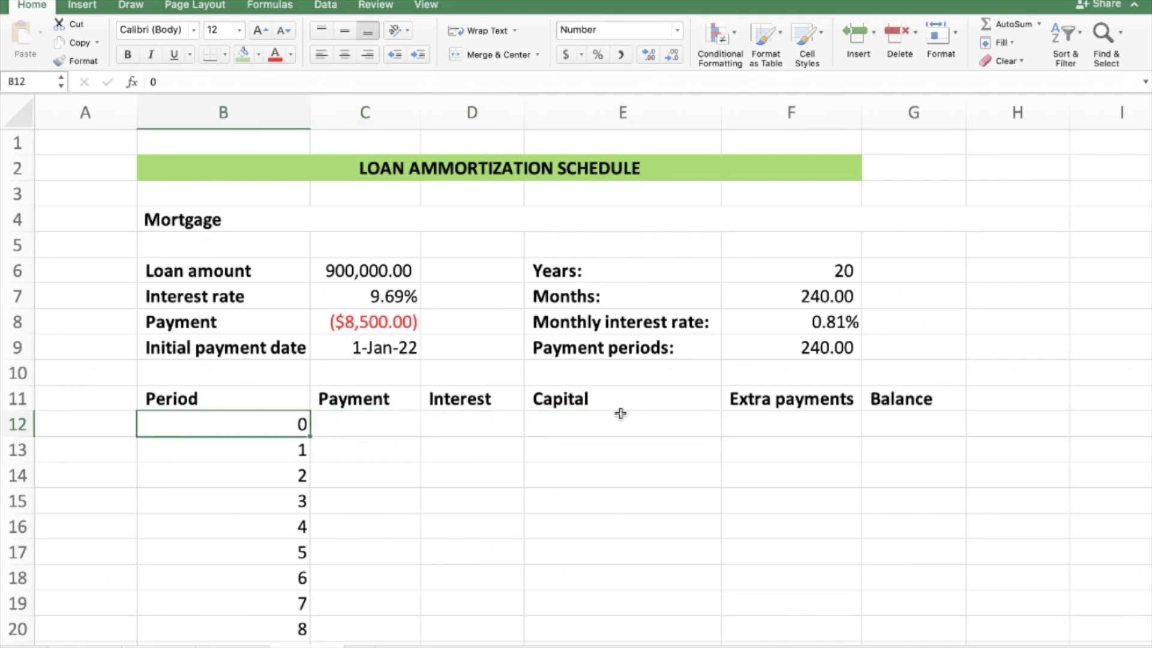
{"action": "key", "text": "Right"}
{"action": "key", "text": "Right"}
{"action": "key", "text": "Right"}
{"action": "key", "text": "Right"}
{"action": "key", "text": "Right"}
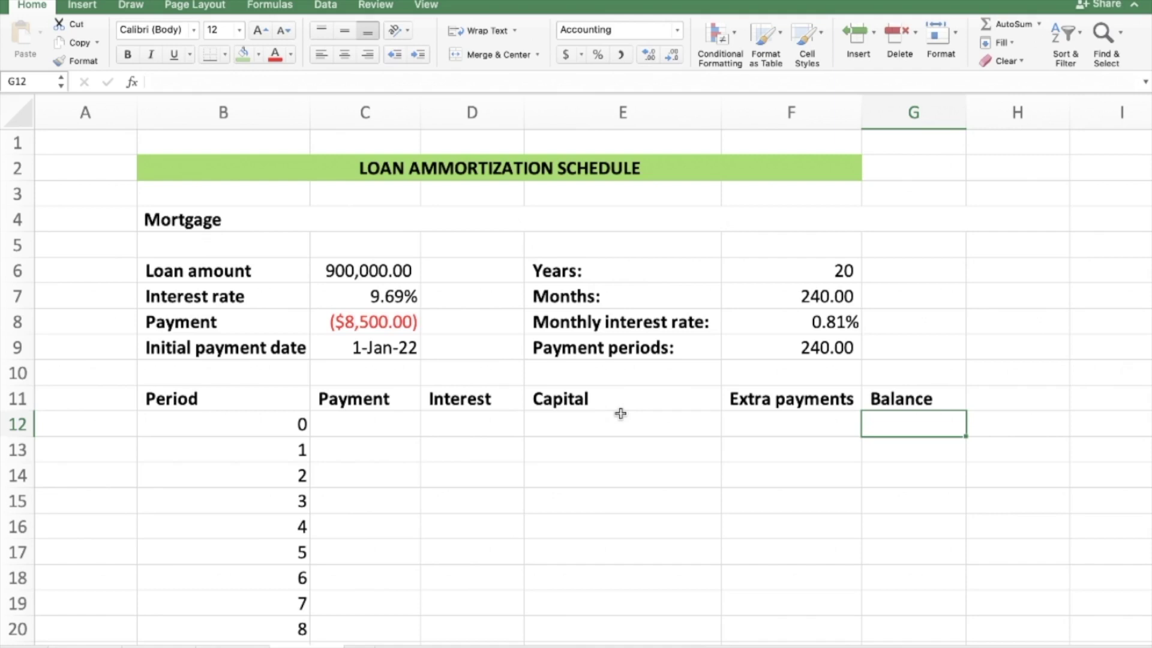
{"action": "type", "text": "="}
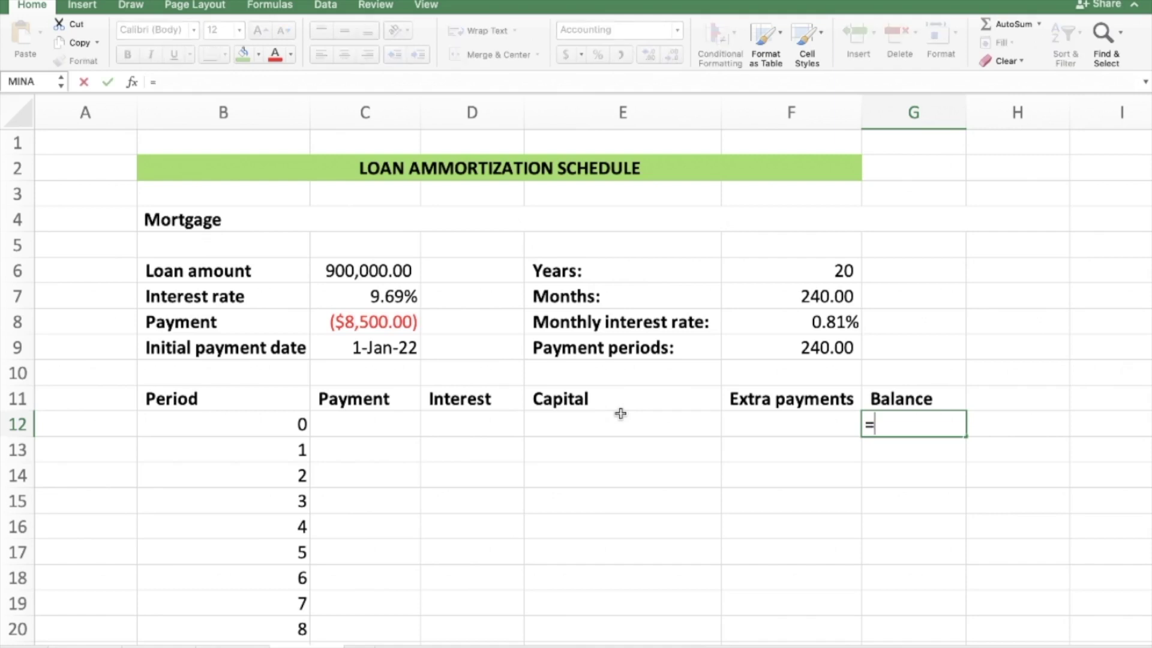
{"action": "left_click", "coordinate": [345, 263]}
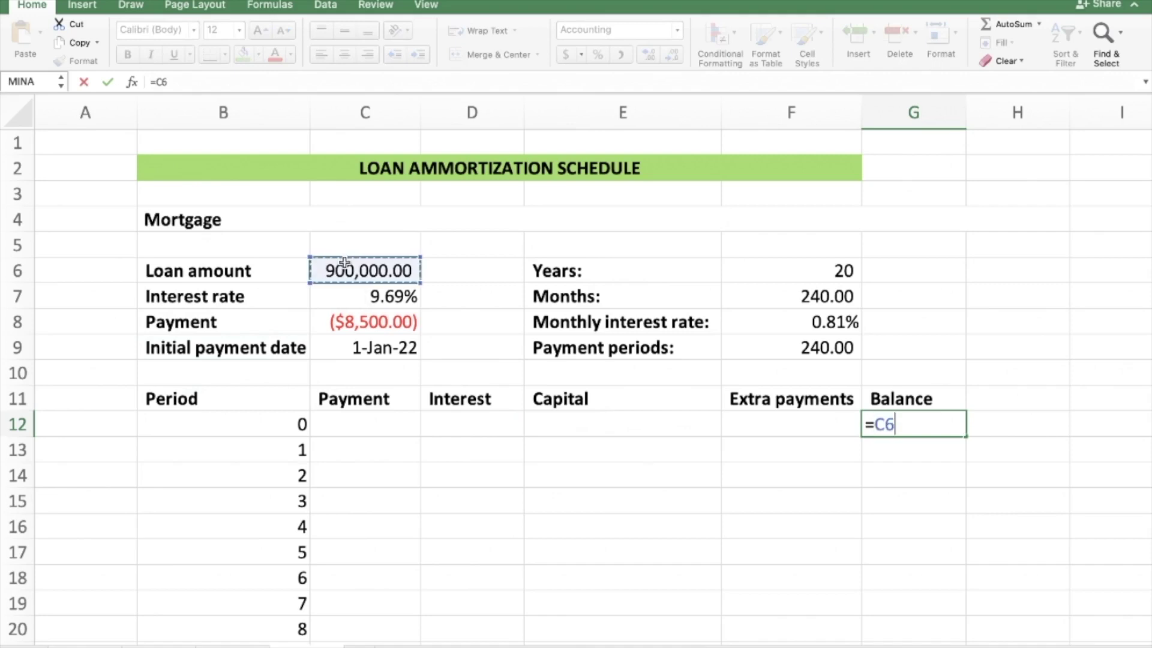
{"action": "key", "text": "Return"}
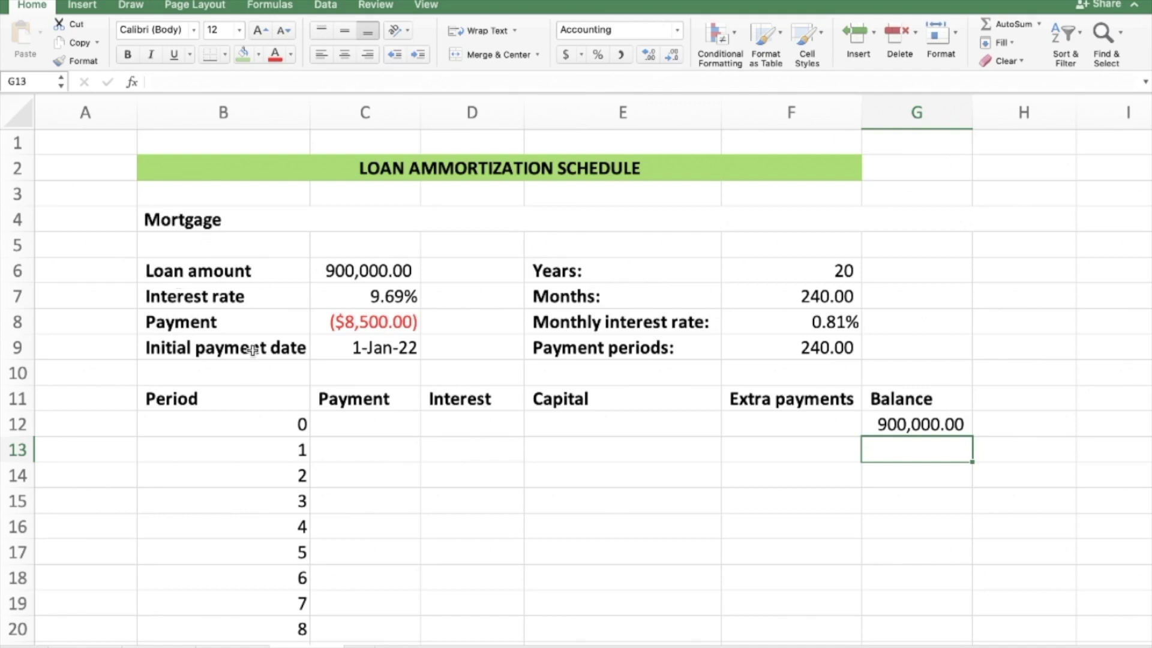
Enter the period 1 payment in C13 as a positive amount with the formula =-C8.
{"action": "left_click", "coordinate": [342, 440]}
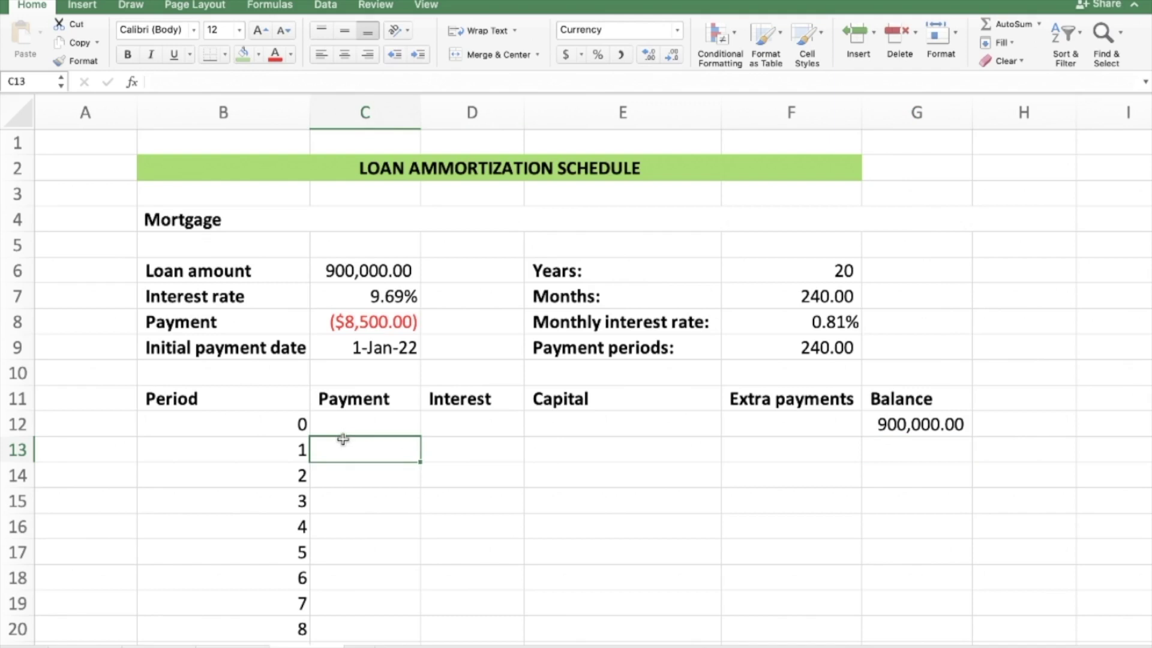
{"action": "type", "text": "="}
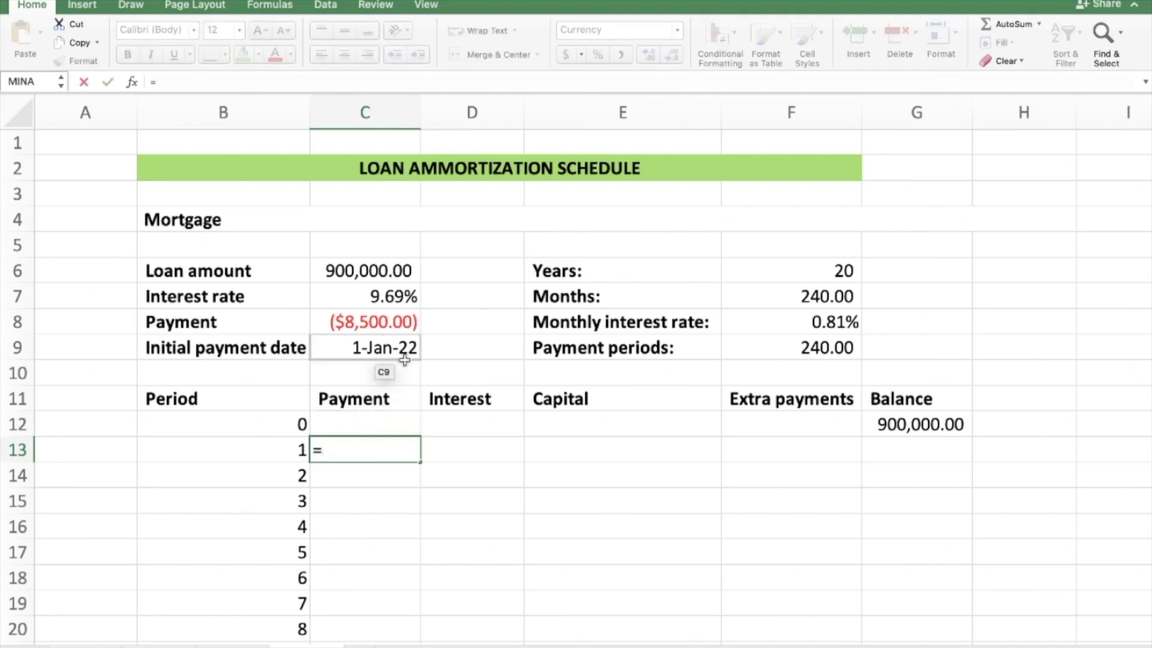
{"action": "type", "text": "-"}
{"action": "left_click", "coordinate": [391, 323]}
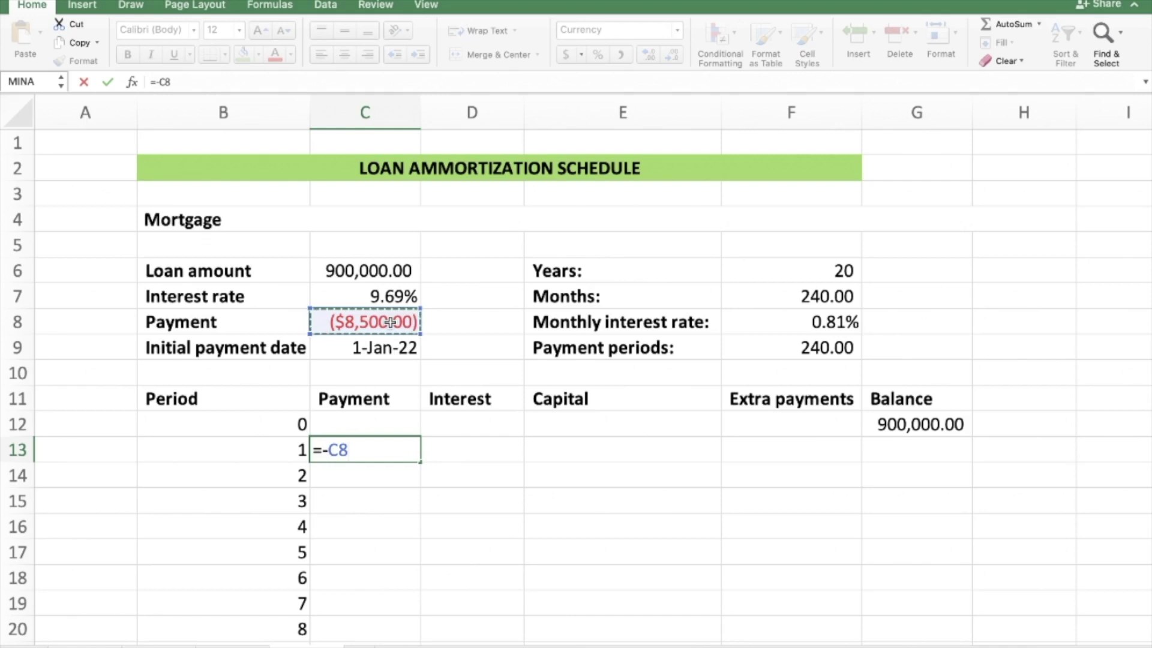
{"action": "key", "text": "Return"}
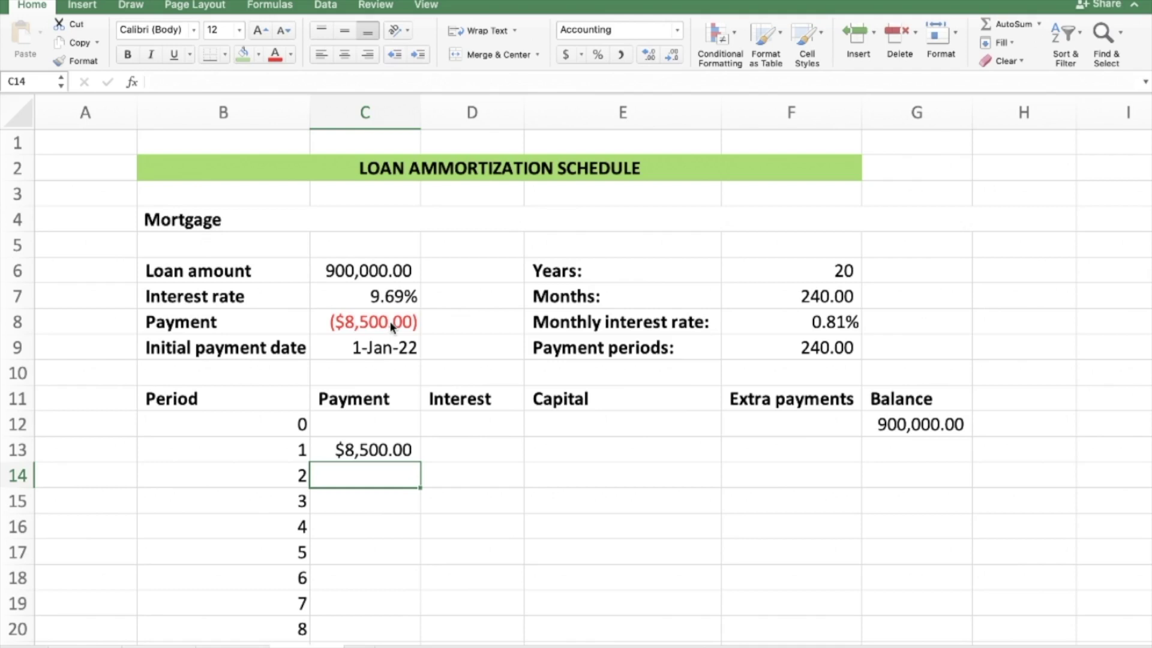
Try replacing the payment formula in C13 with the fixed value 8500.
{"action": "key", "text": "Up"}
{"action": "type", "text": "855"}
{"action": "key", "text": "BackSpace"}
{"action": "type", "text": "00"}
{"action": "key", "text": "Return"}
{"action": "key", "text": "Up"}
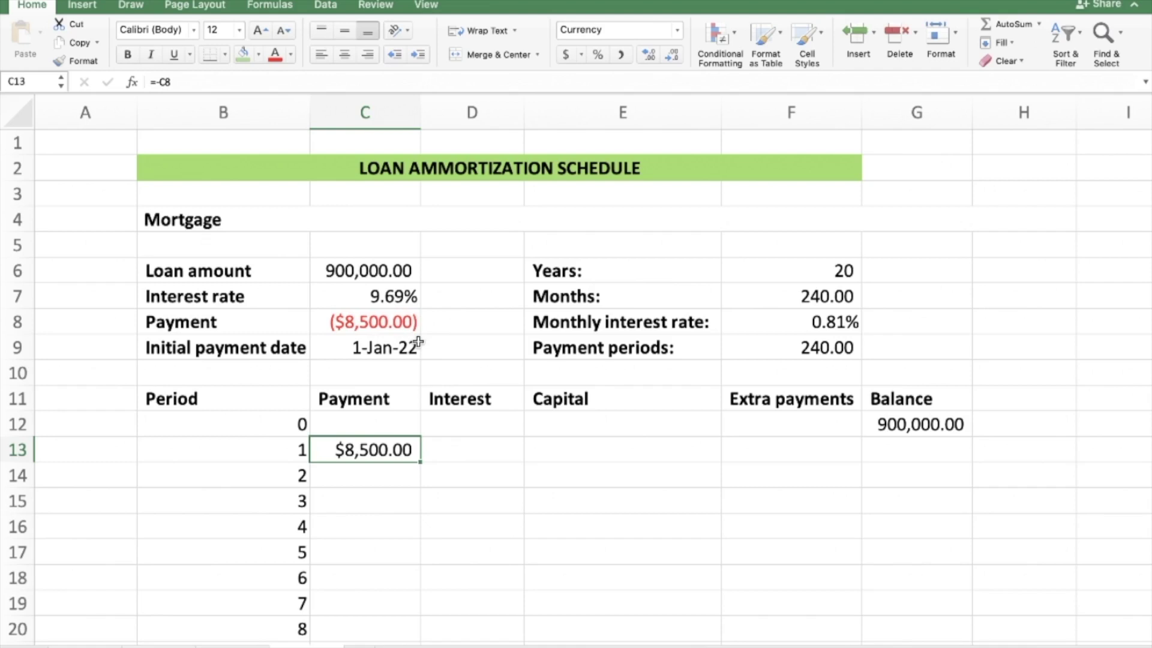
Make the payment reference in C13 absolute so its formula reads =-$C$8.
{"action": "scroll", "coordinate": [916, 339], "scroll_direction": "down", "scroll_amount": 5}
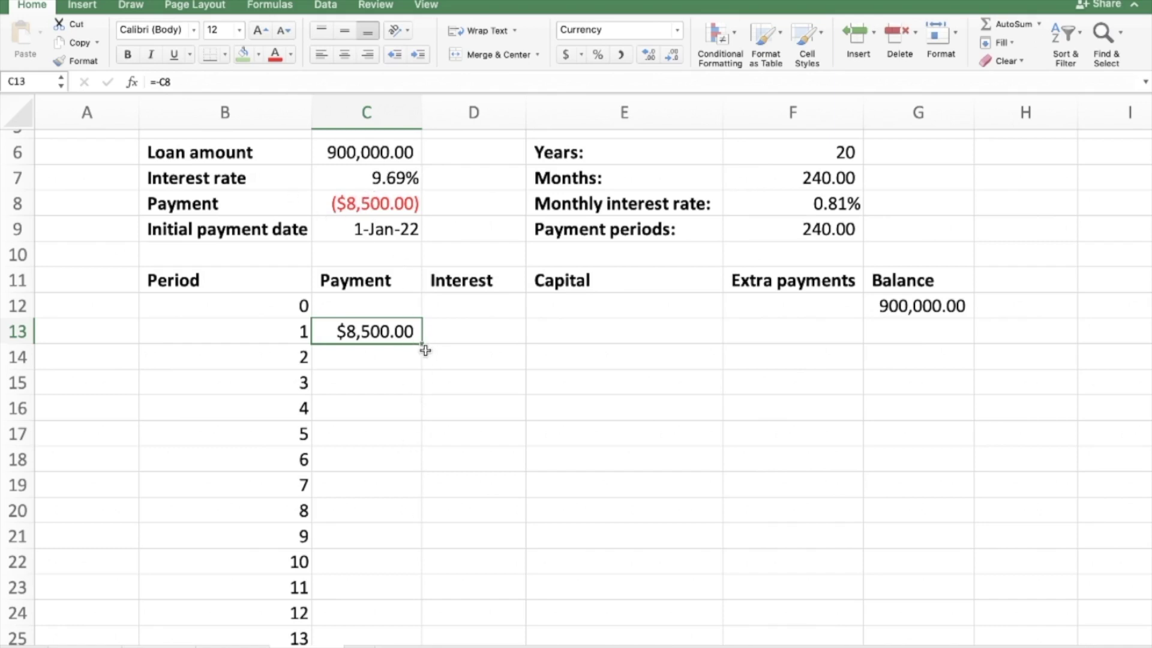
{"action": "left_click", "coordinate": [165, 81]}
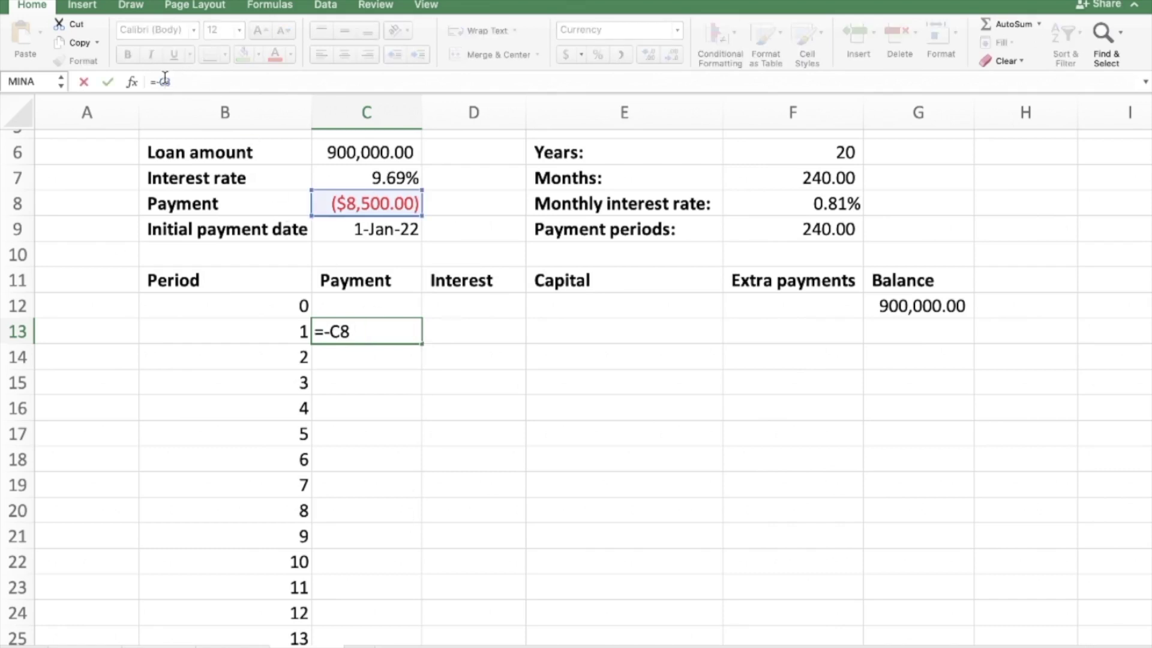
{"action": "key", "text": "F4"}
{"action": "key", "text": "Return"}
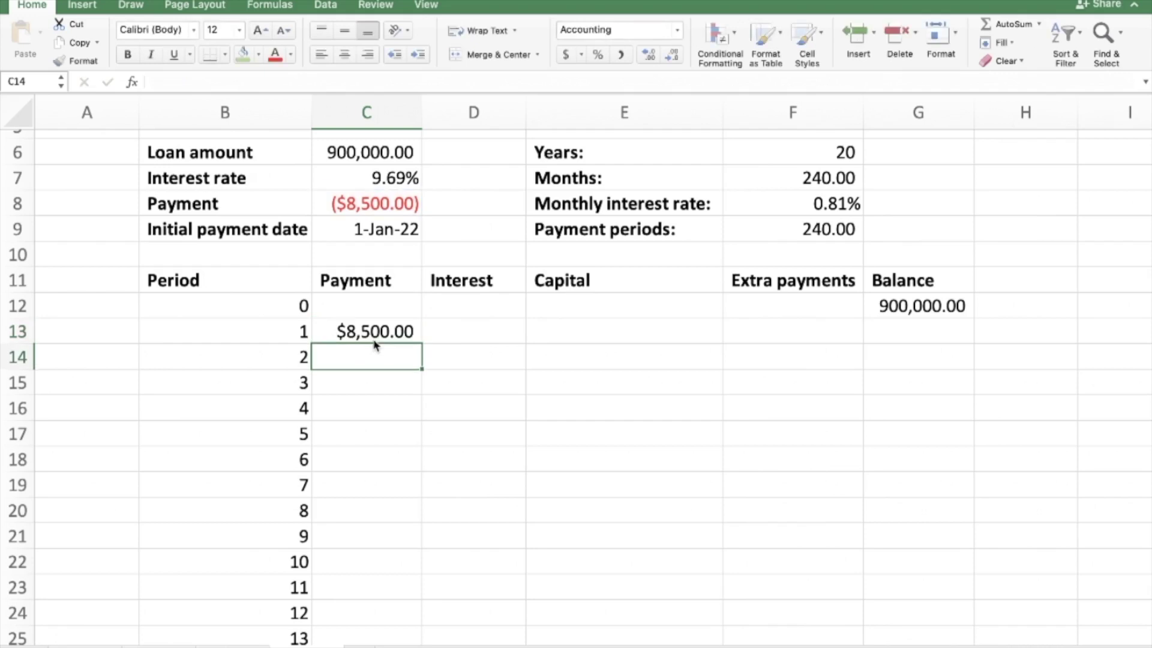
Calculate the period 1 interest in D13 from the monthly rate and the opening balance with =$F$8*G12.
{"action": "left_click", "coordinate": [374, 339]}
{"action": "scroll", "coordinate": [419, 342], "scroll_direction": "up", "scroll_amount": 5}
{"action": "key", "text": "Right"}
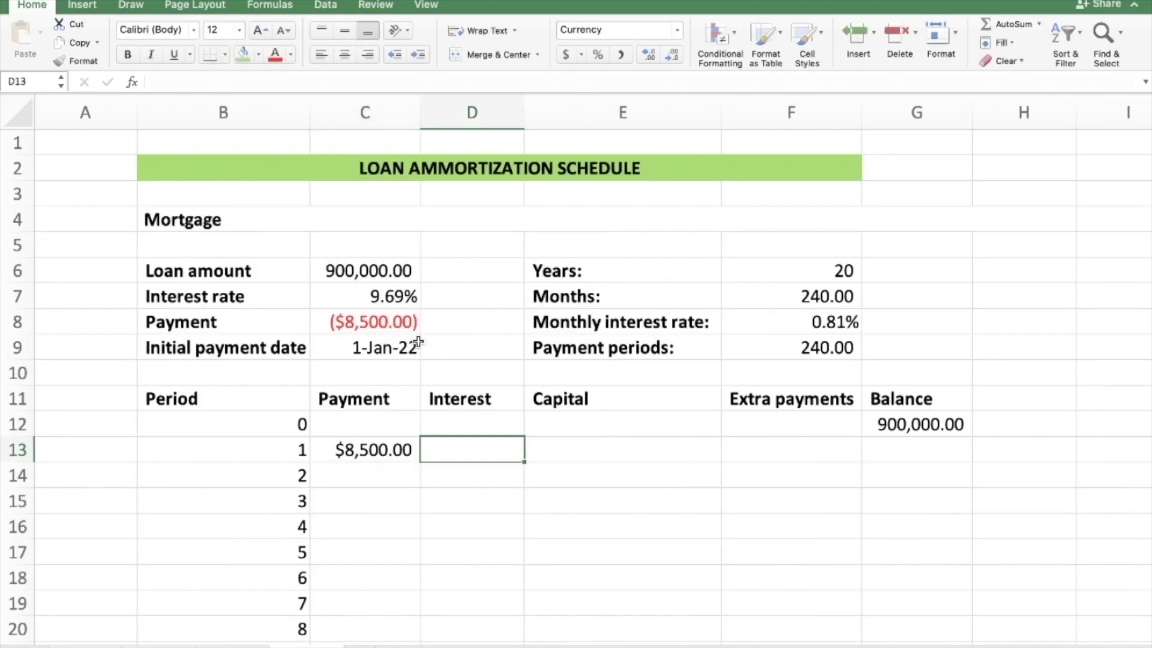
{"action": "type", "text": "="}
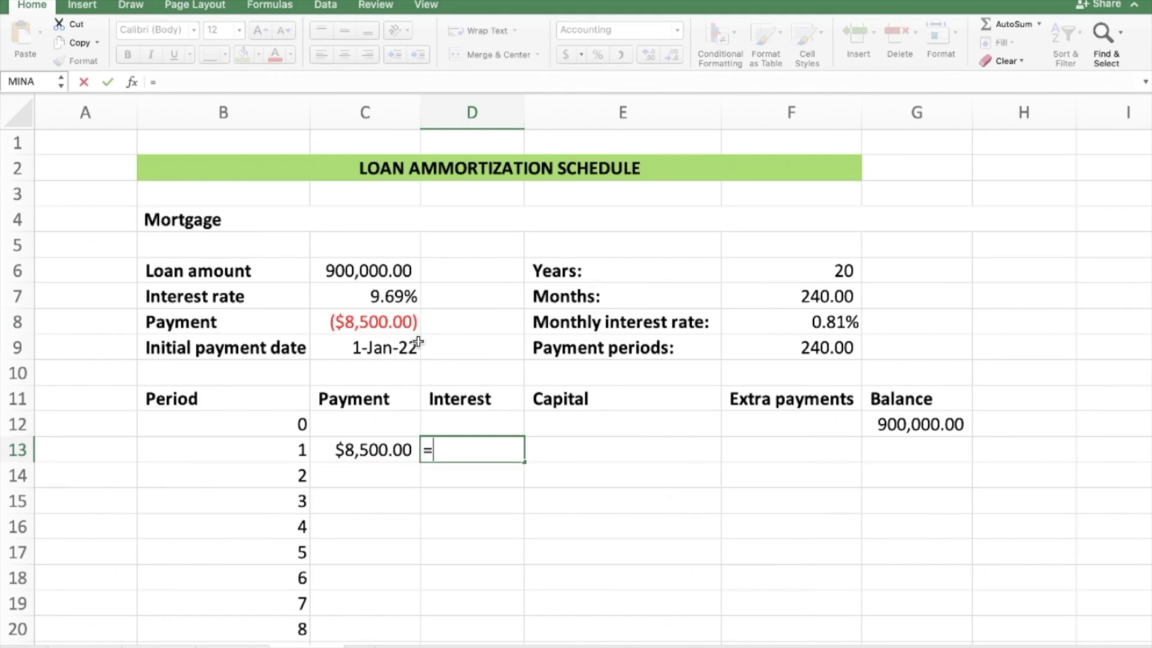
{"action": "left_click", "coordinate": [832, 322]}
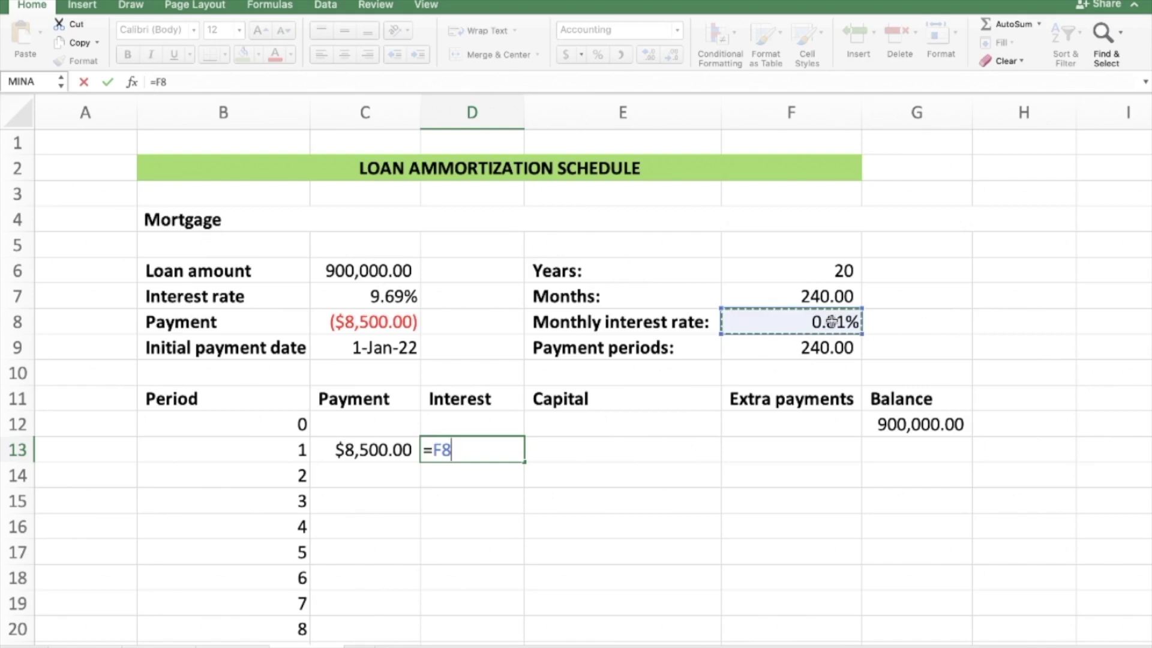
{"action": "key", "text": "F4"}
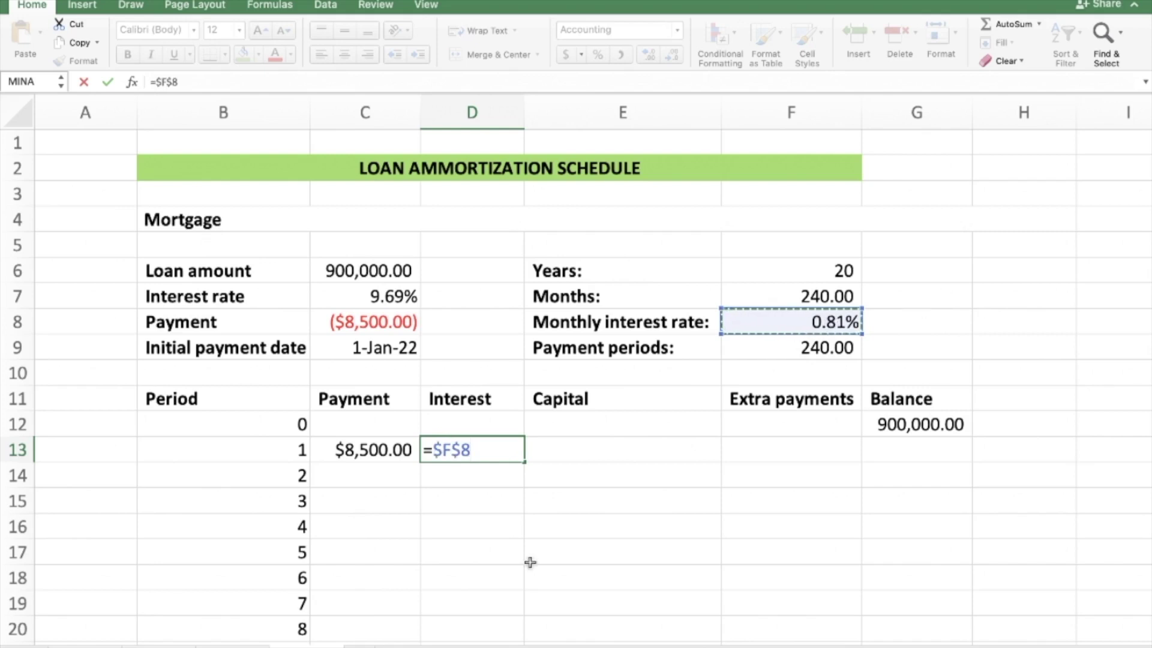
{"action": "type", "text": "*"}
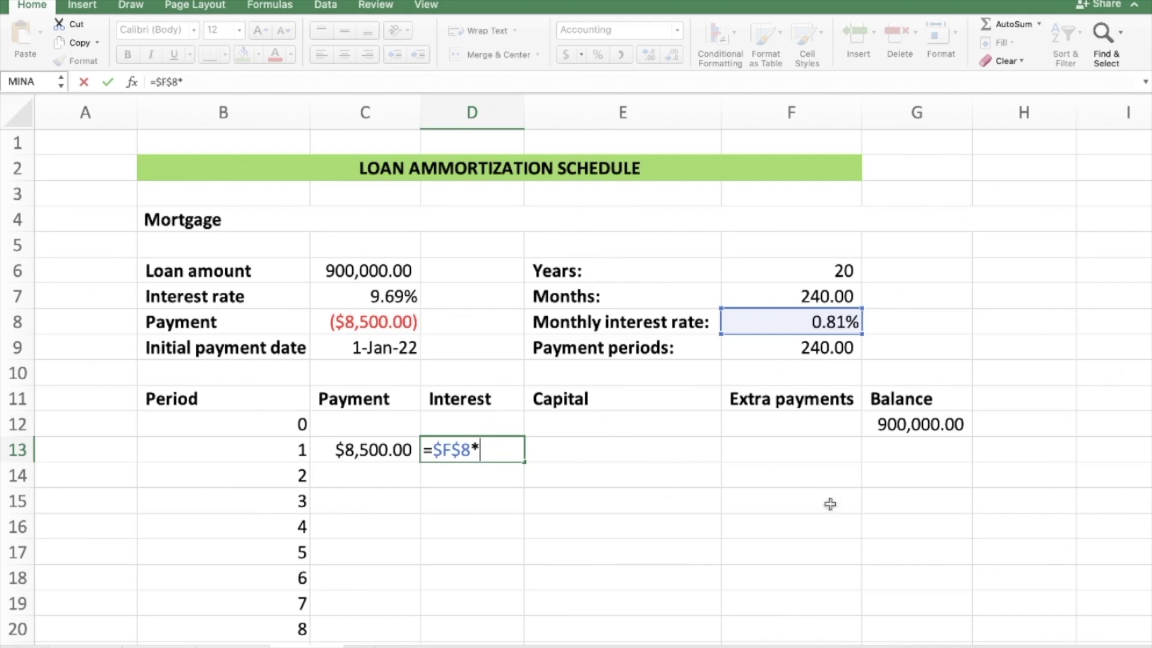
{"action": "left_click", "coordinate": [924, 423]}
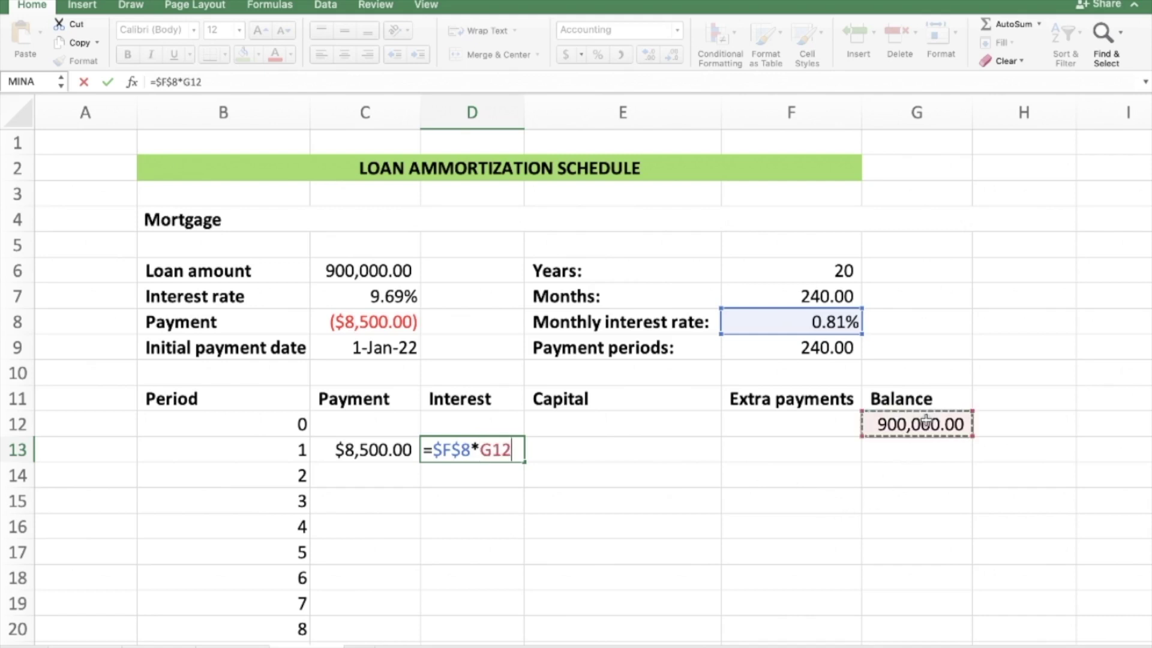
{"action": "key", "text": "Return"}
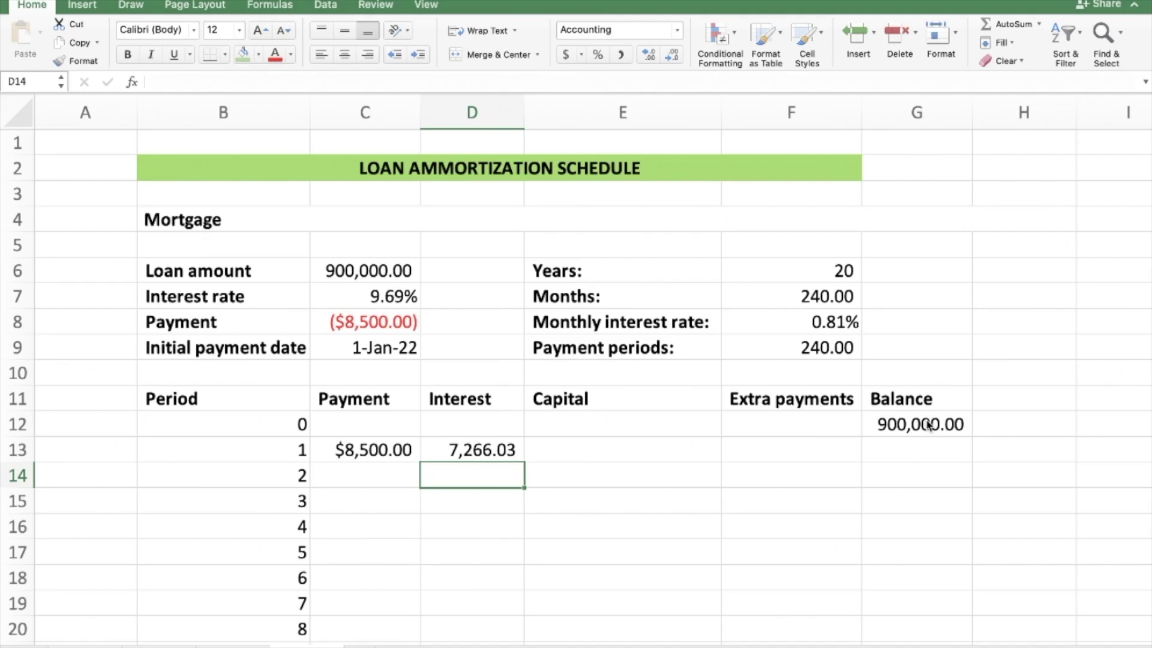
Calculate the period 1 capital portion in E13 as payment minus interest with =C13-D13.
{"action": "left_click", "coordinate": [599, 457]}
{"action": "type", "text": "="}
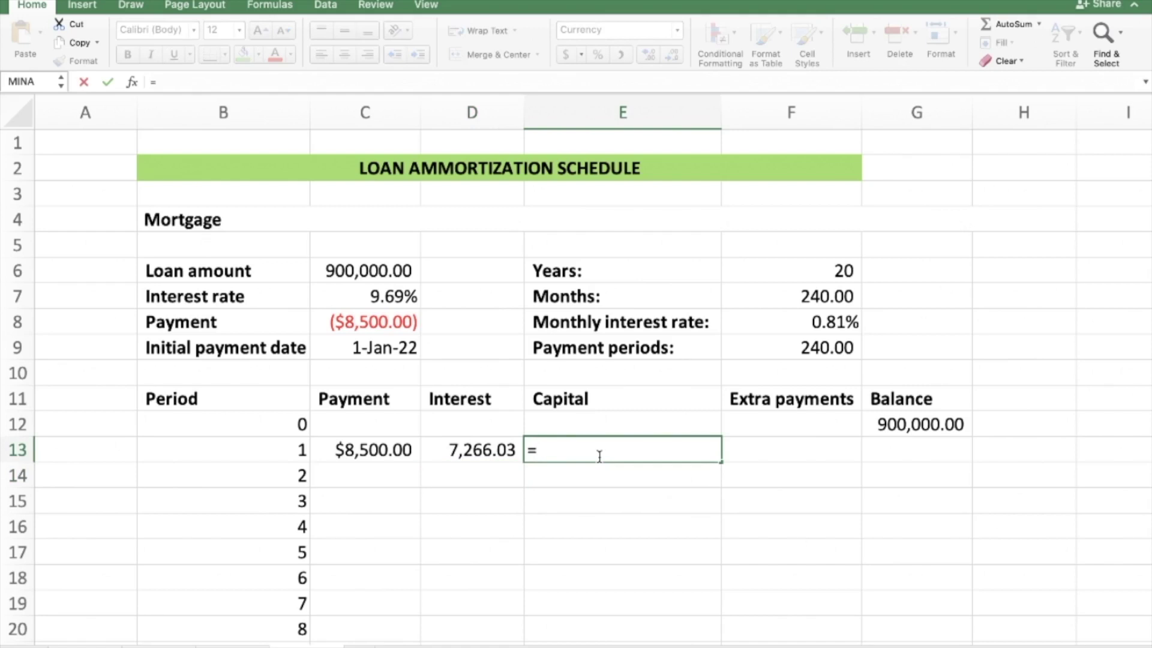
{"action": "key", "text": "Left"}
{"action": "key", "text": "Left"}
{"action": "type", "text": "-"}
{"action": "key", "text": "Left"}
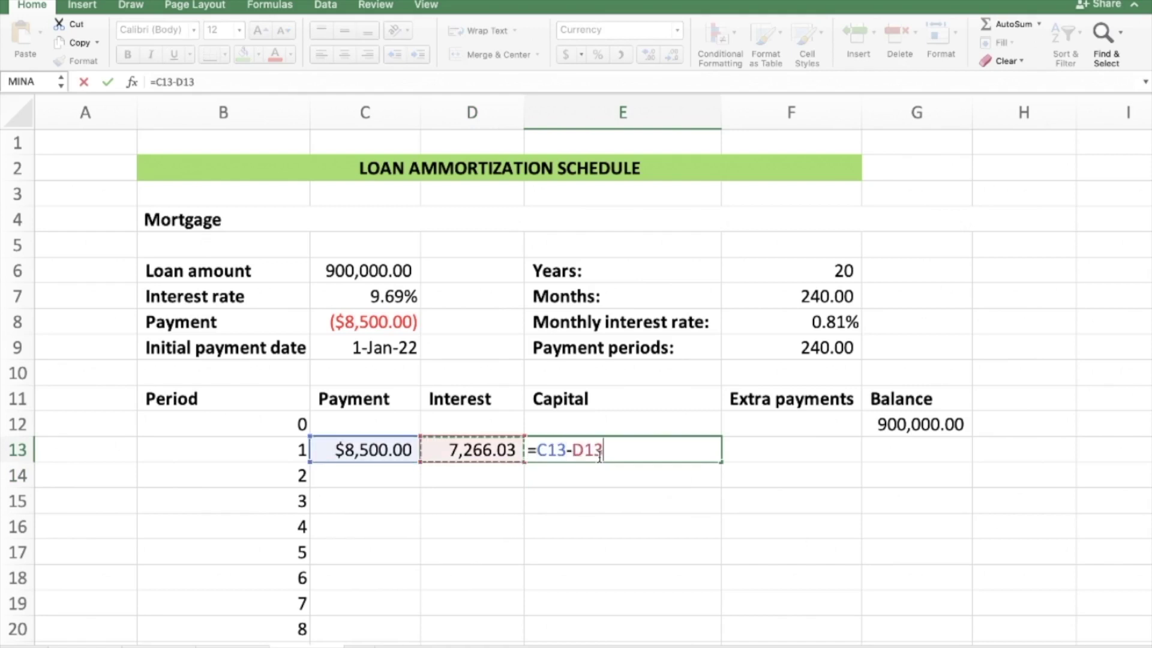
{"action": "key", "text": "Return"}
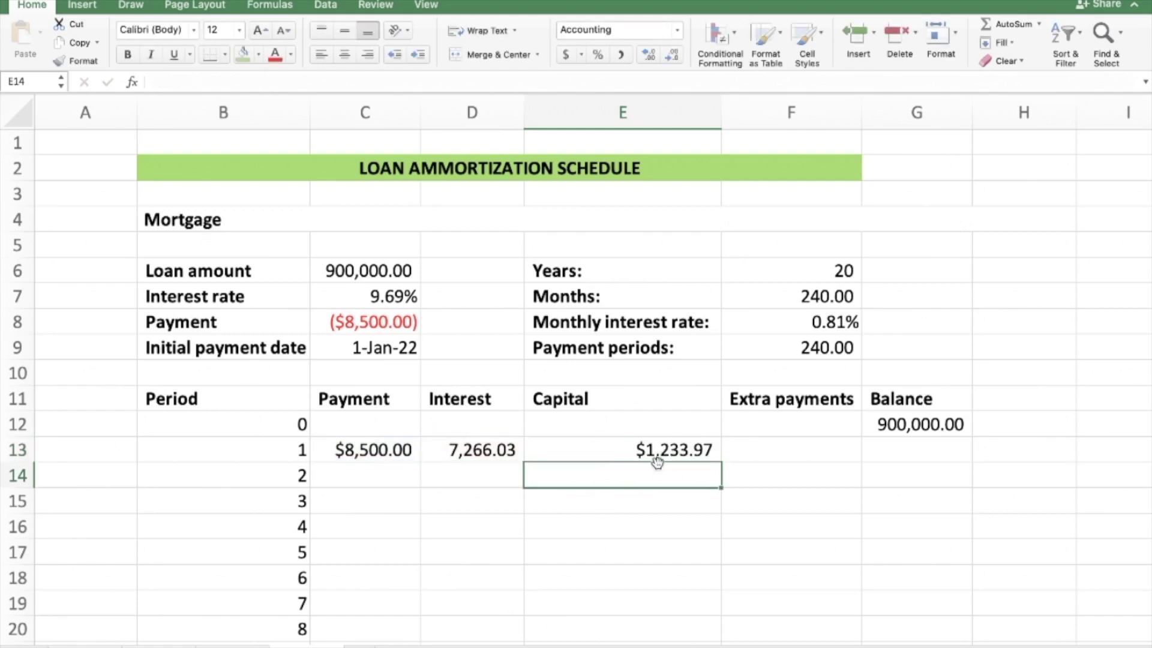
Enter 0 as the extra payment for period 1 in F13.
{"action": "left_click", "coordinate": [792, 452]}
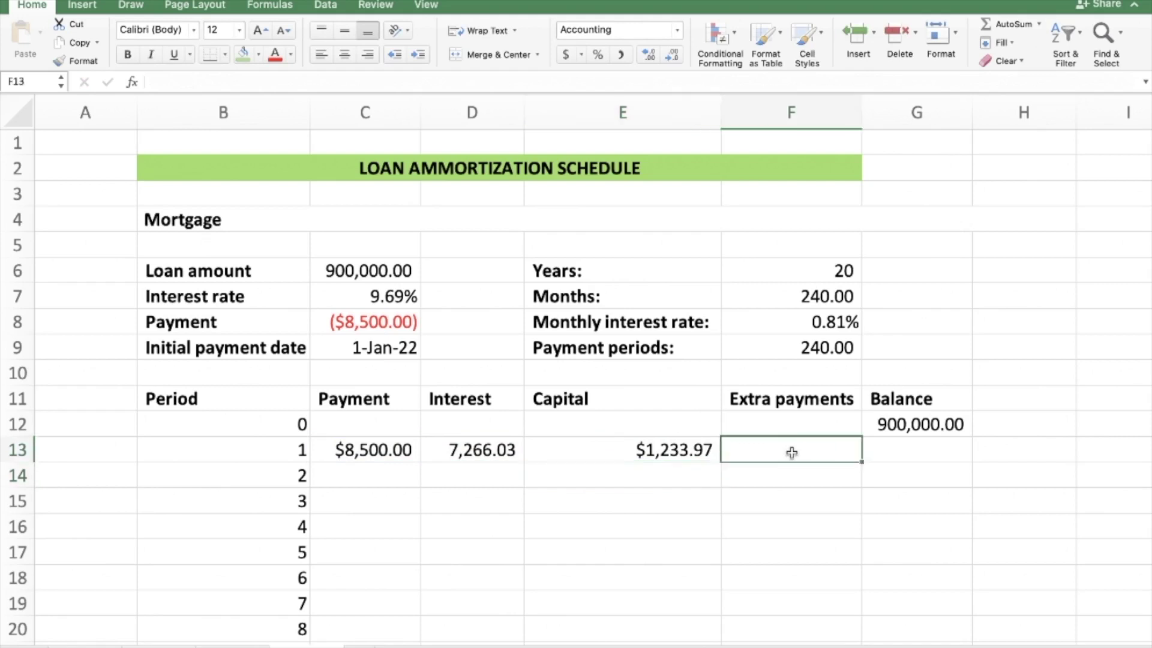
{"action": "type", "text": "0"}
{"action": "key", "text": "Return"}
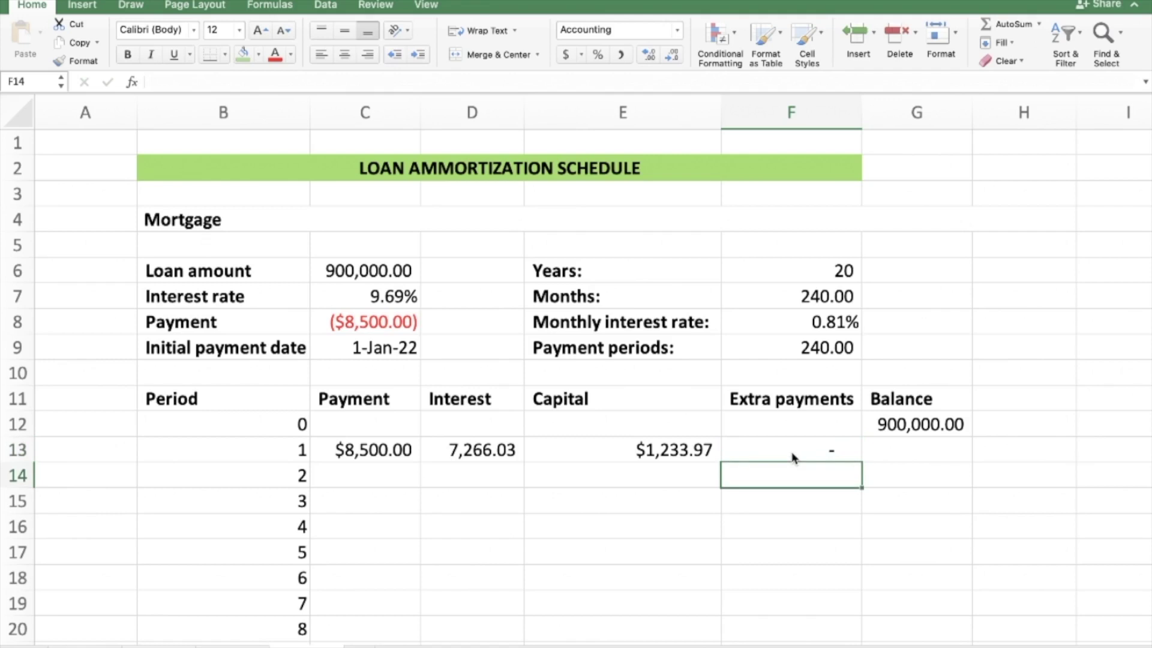
Calculate the period 1 balance in G13 by deducting capital and extra payments from the opening balance with =G12-E13-F13.
{"action": "key", "text": "Right"}
{"action": "key", "text": "Up"}
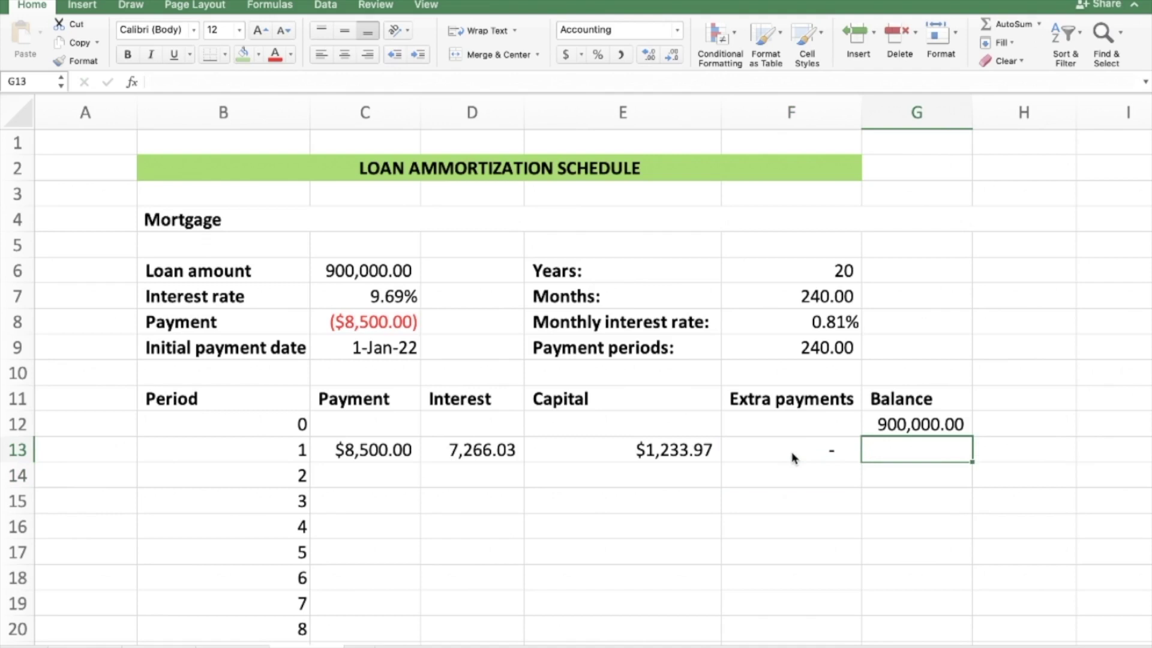
{"action": "type", "text": "="}
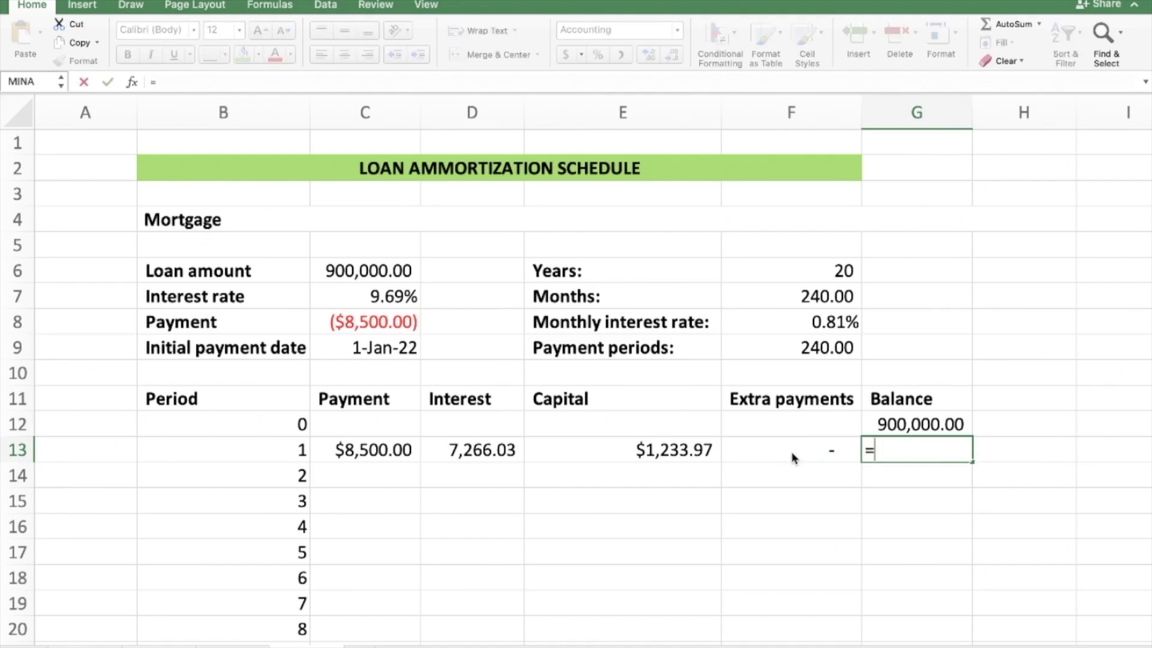
{"action": "key", "text": "Up"}
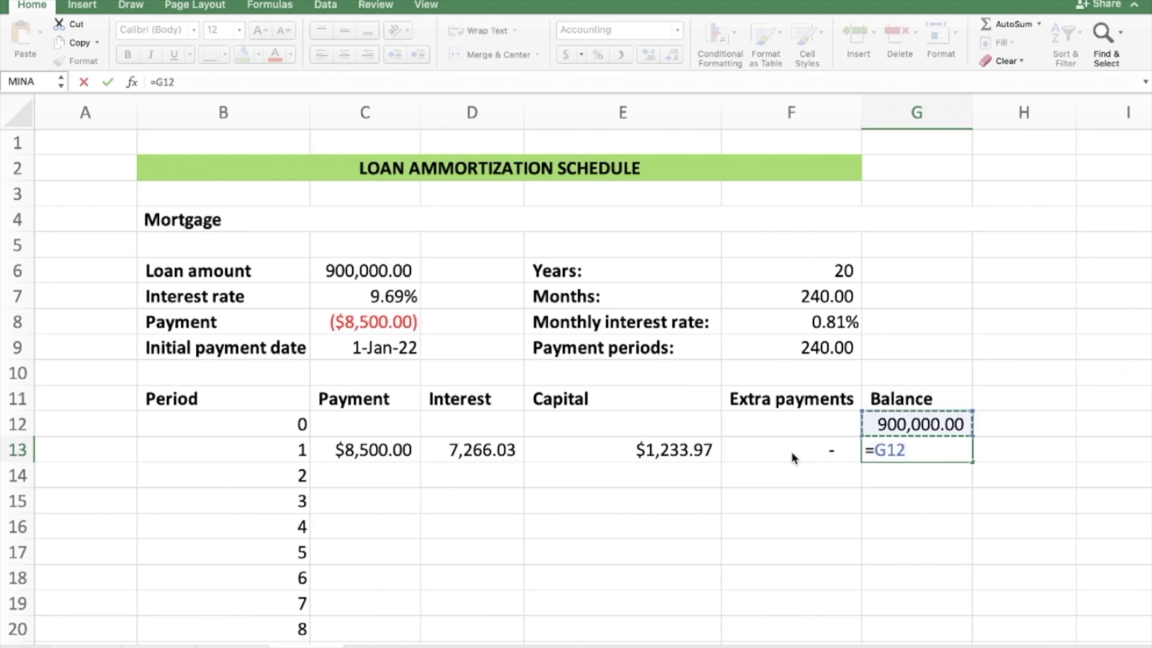
{"action": "type", "text": "-"}
{"action": "key", "text": "Left"}
{"action": "key", "text": "Left"}
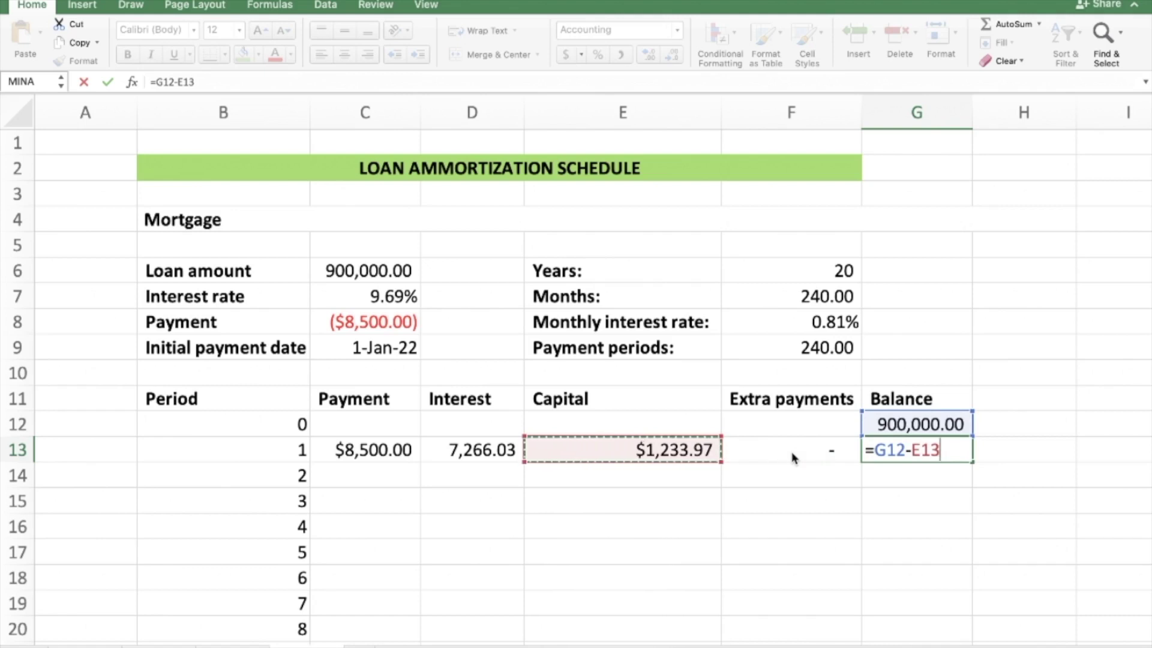
{"action": "type", "text": "-"}
{"action": "left_click", "coordinate": [791, 456]}
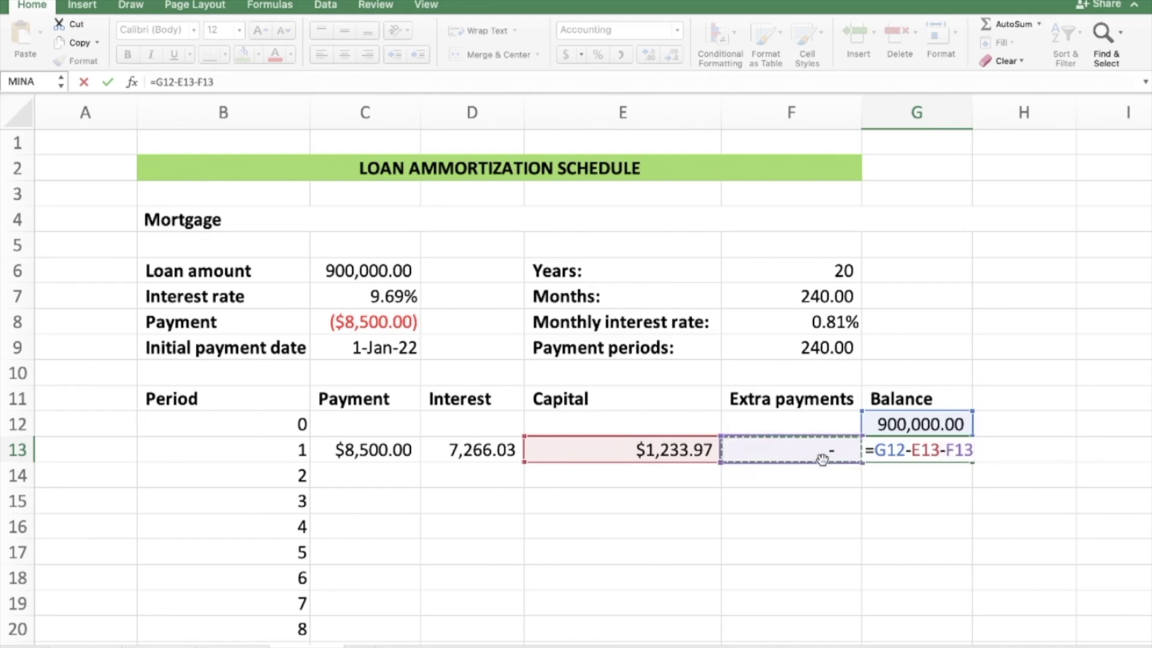
{"action": "key", "text": "Return"}
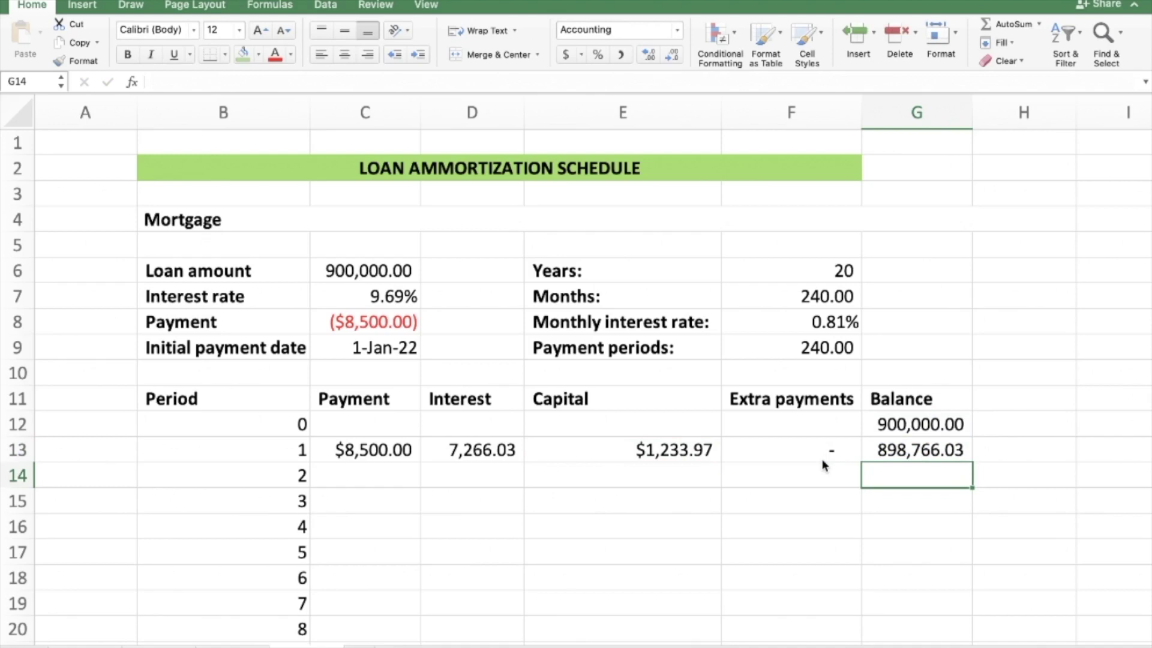
Fill the payment formula from C13 down through period 240 and undo that fill.
{"action": "scroll", "coordinate": [831, 457], "scroll_direction": "down", "scroll_amount": 3}
{"action": "left_click", "coordinate": [367, 331]}
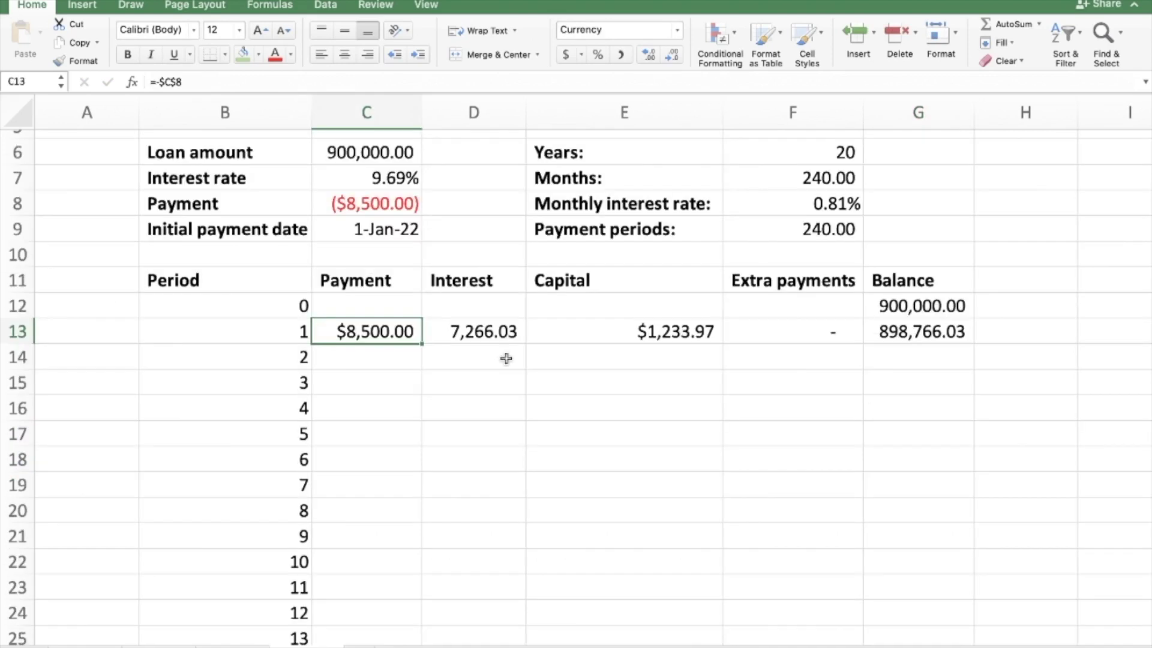
{"action": "left_click", "coordinate": [839, 336]}
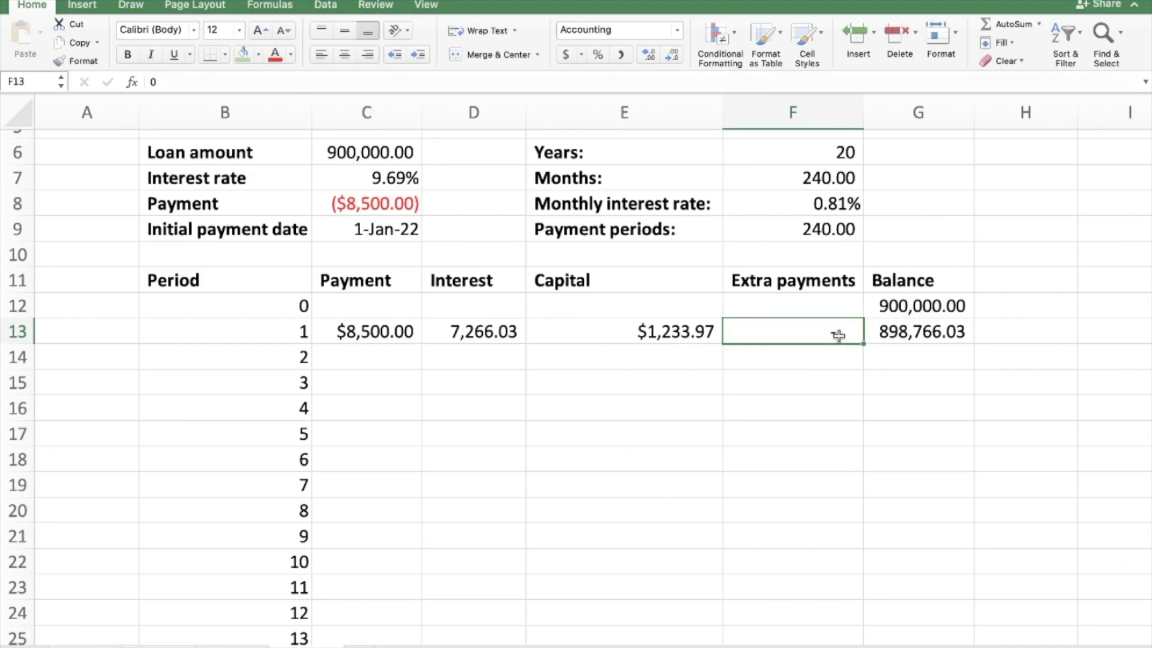
{"action": "left_click", "coordinate": [408, 328]}
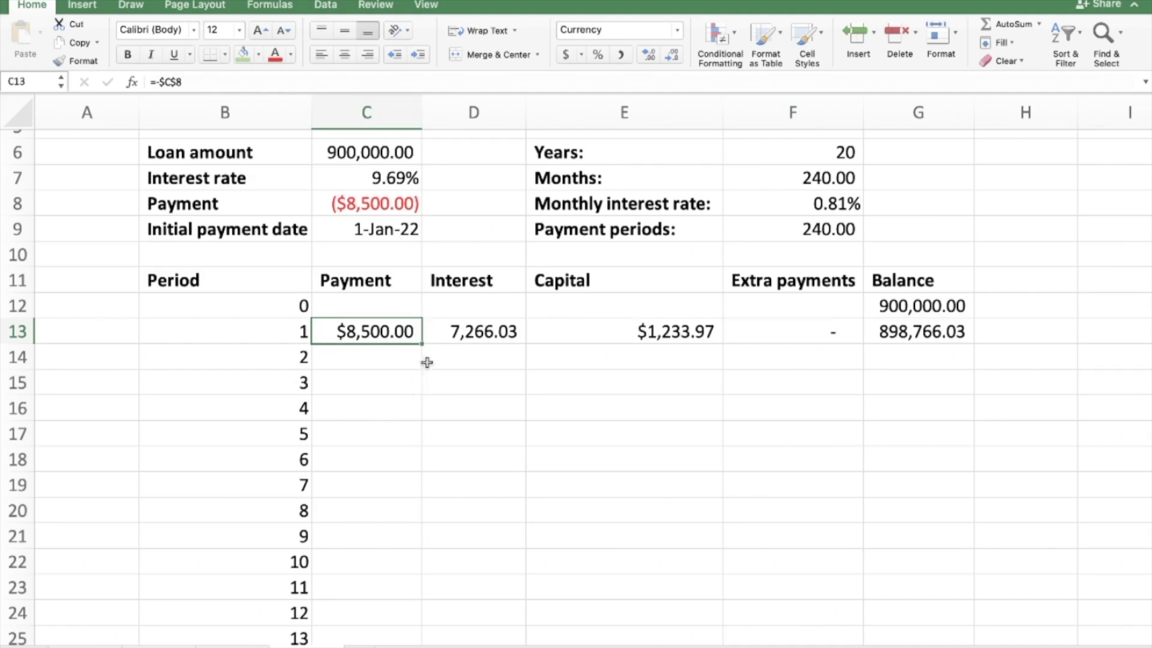
{"action": "left_click_drag", "start_coordinate": [420, 344], "coordinate": [395, 504]}
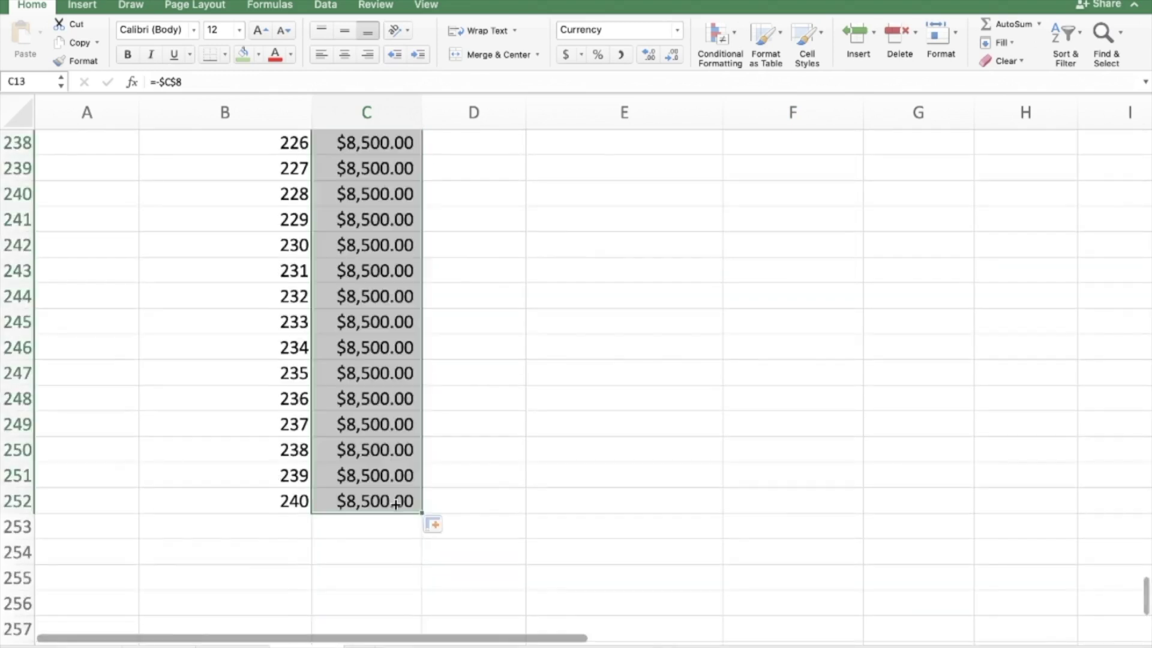
{"action": "key", "text": "super+z"}
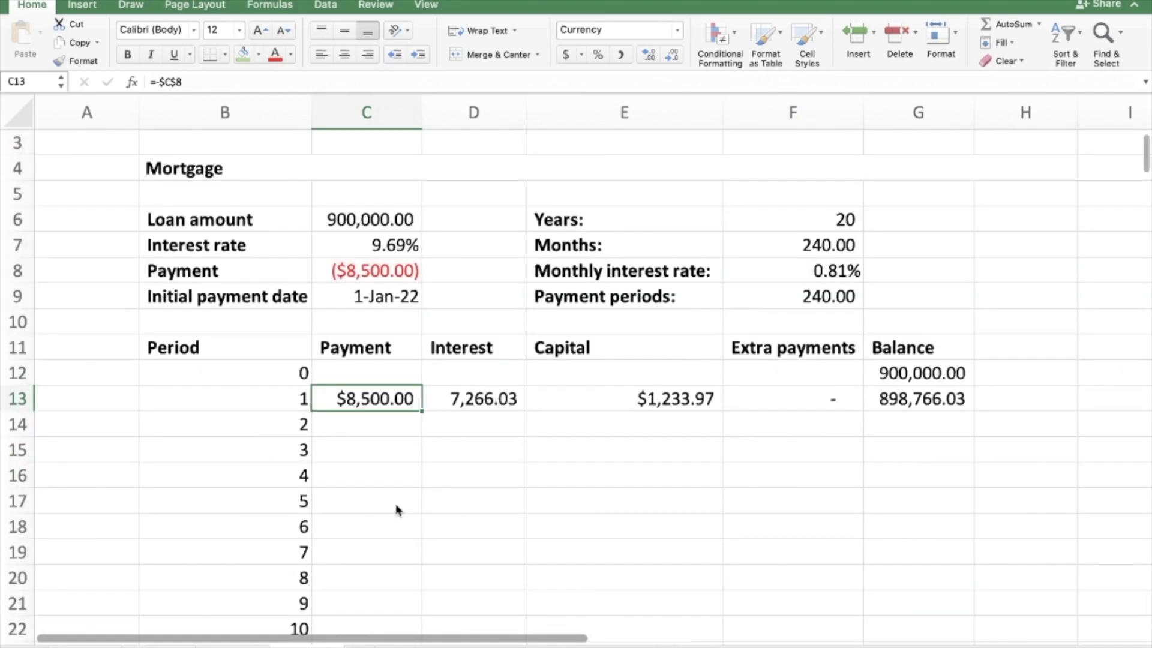
Fill the period 1 payment, interest and capital formulas in C13, D13 and E13 down through period 240.
{"action": "double_click", "coordinate": [424, 410]}
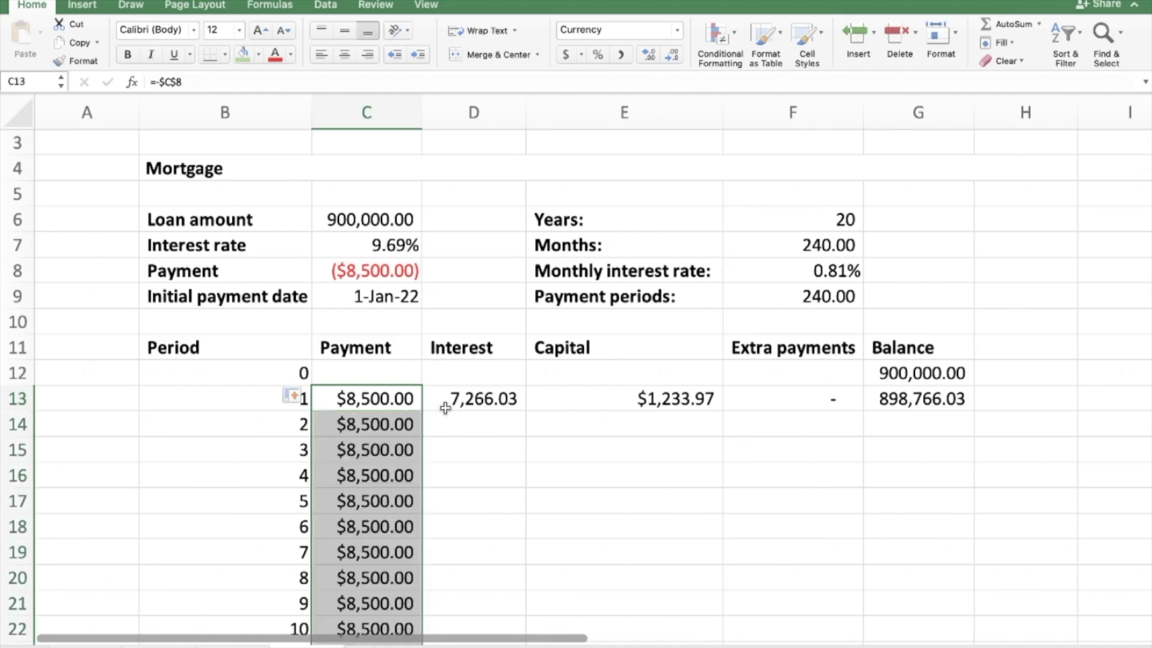
{"action": "left_click", "coordinate": [444, 403]}
{"action": "double_click", "coordinate": [527, 410]}
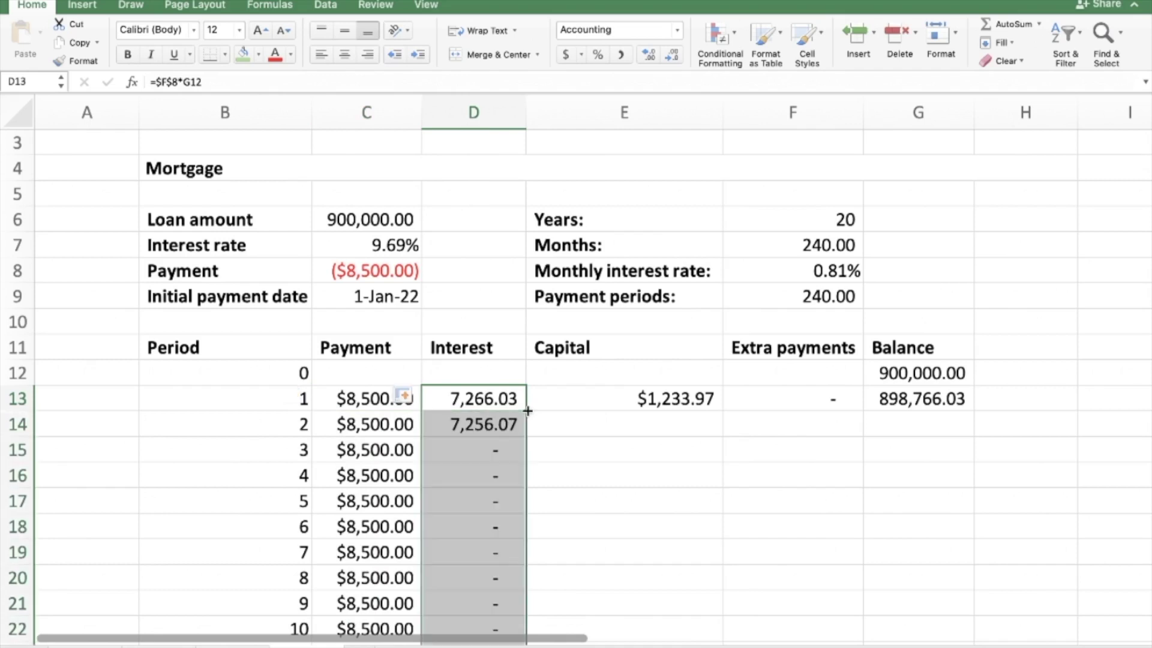
{"action": "left_click", "coordinate": [612, 395]}
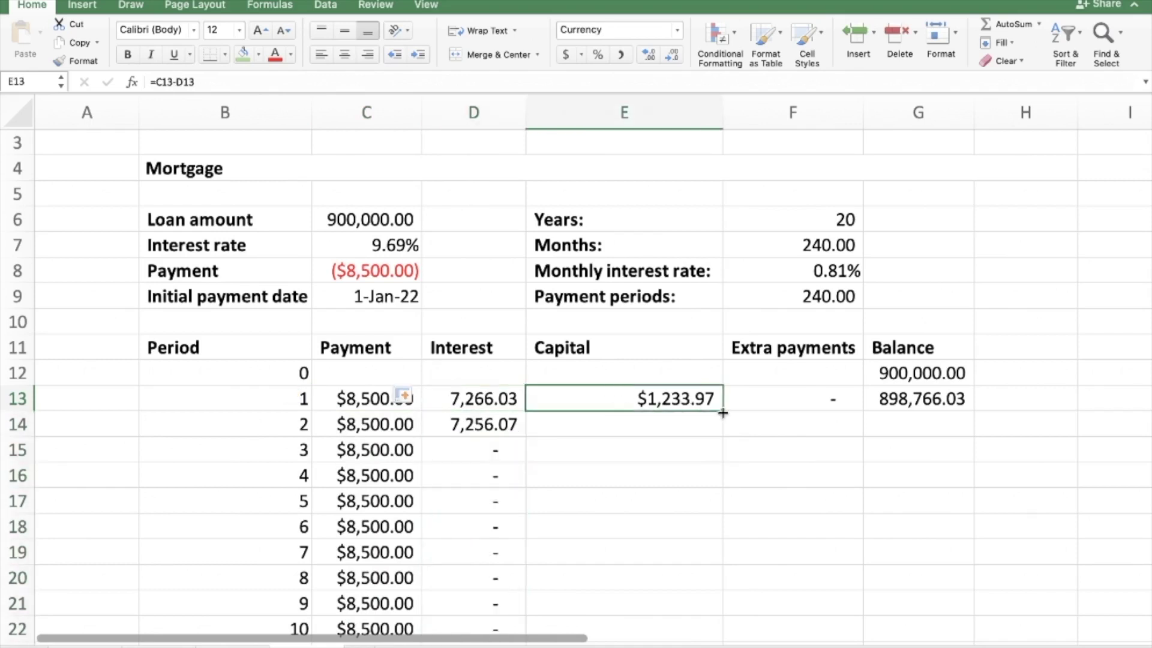
{"action": "double_click", "coordinate": [723, 411]}
Fill the period 1 extra payment in F13 and the balance formula in G13 down through period 240.
{"action": "left_click", "coordinate": [816, 402]}
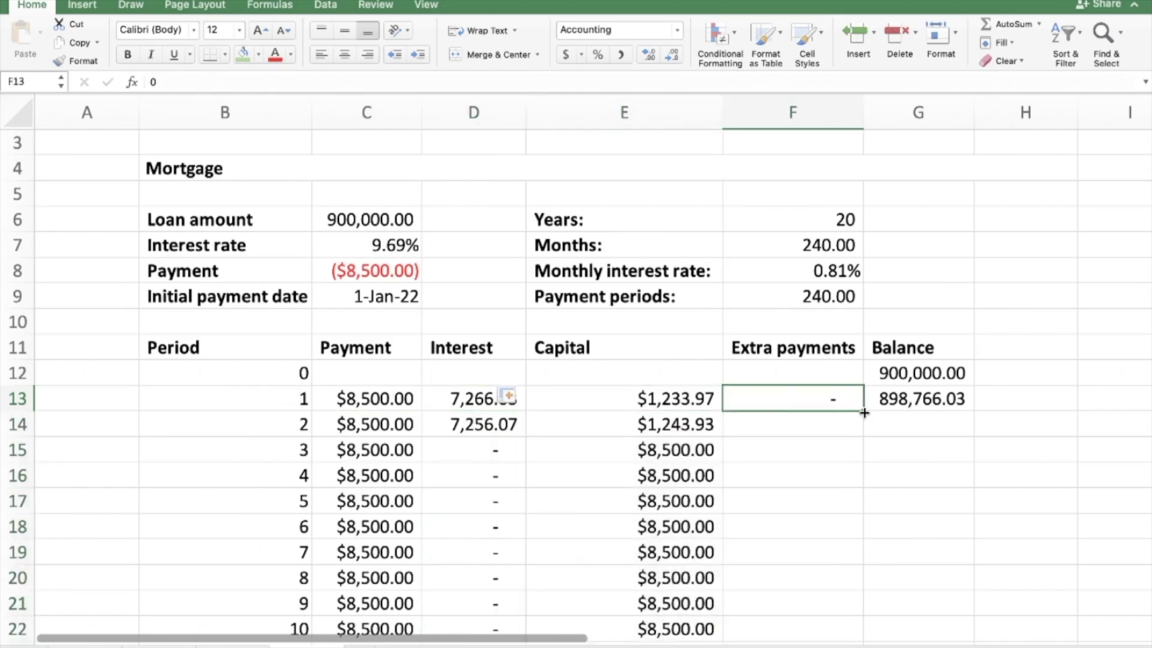
{"action": "double_click", "coordinate": [864, 412]}
{"action": "left_click", "coordinate": [915, 401]}
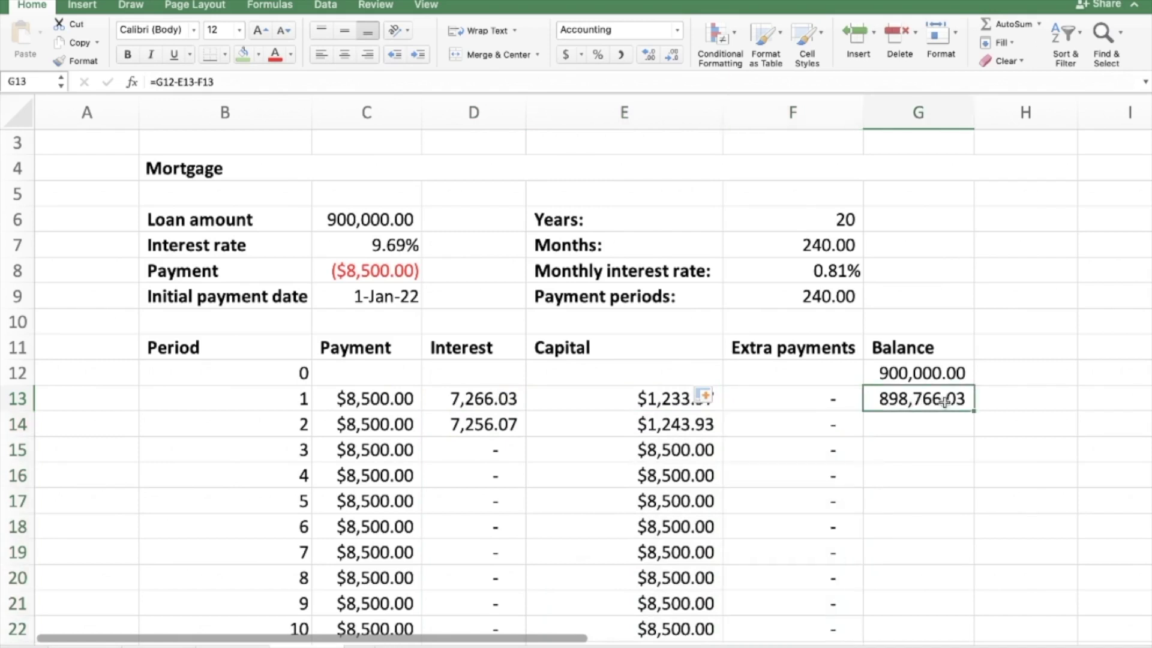
{"action": "double_click", "coordinate": [973, 411]}
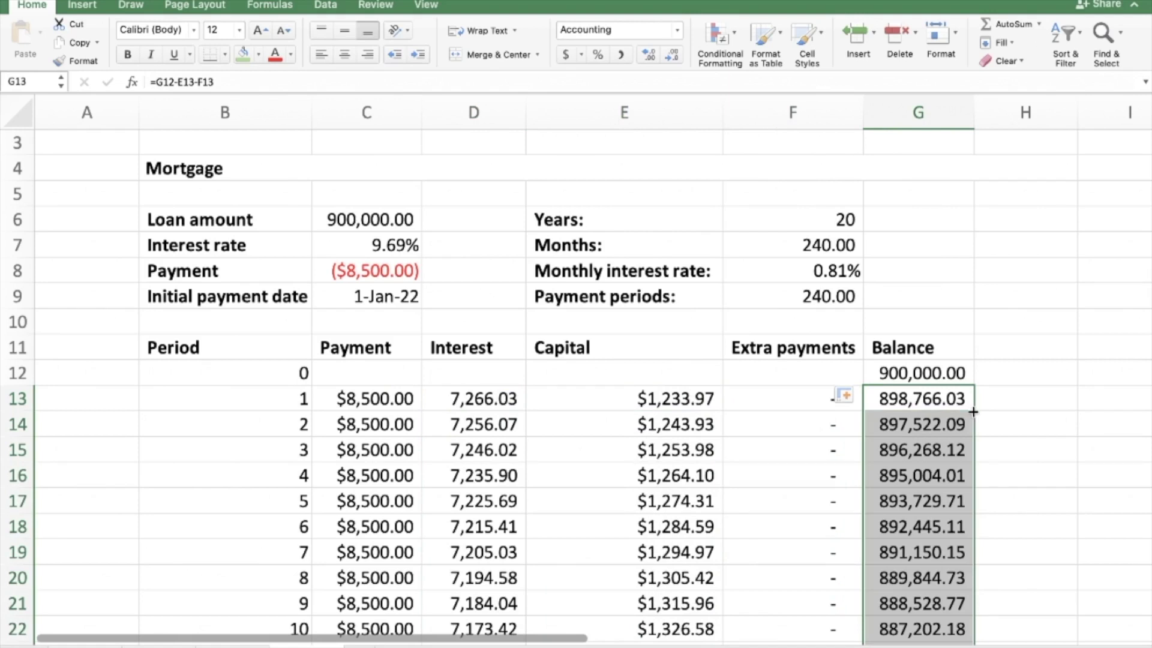
Check the balance at period 240 in G252 and review the interest, capital and balance figures of the preceding periods.
{"action": "scroll", "coordinate": [972, 408], "scroll_direction": "down", "scroll_amount": 6}
{"action": "left_click", "coordinate": [933, 441]}
{"action": "key", "text": "ctrl+Down"}
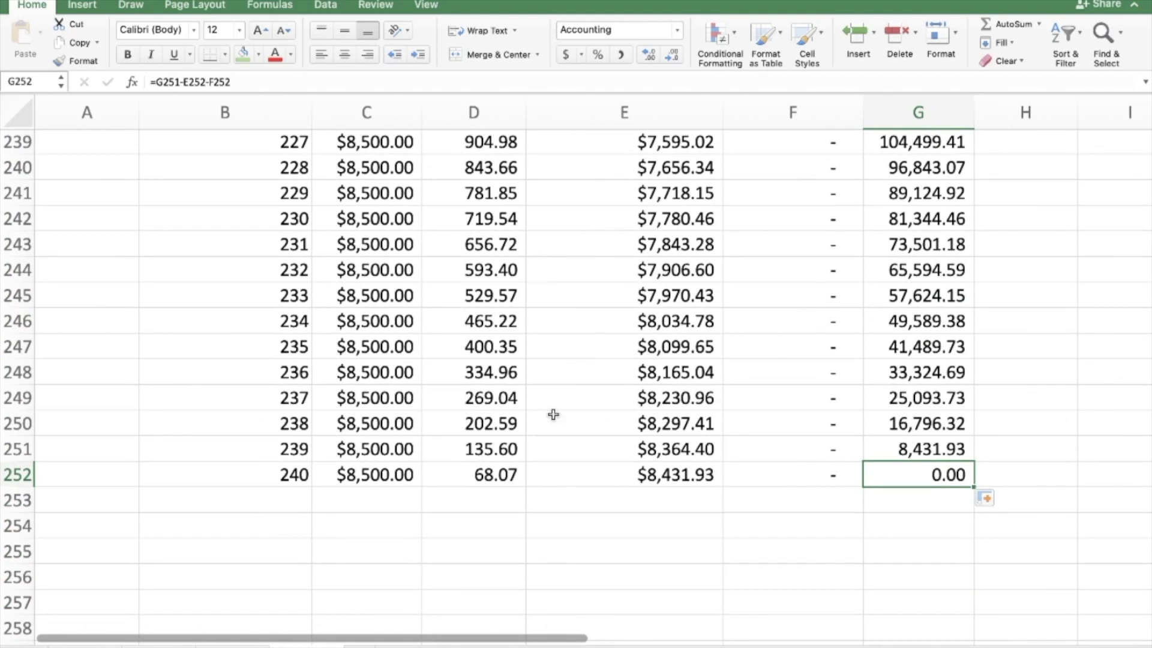
{"action": "scroll", "coordinate": [745, 381], "scroll_direction": "up", "scroll_amount": 15}
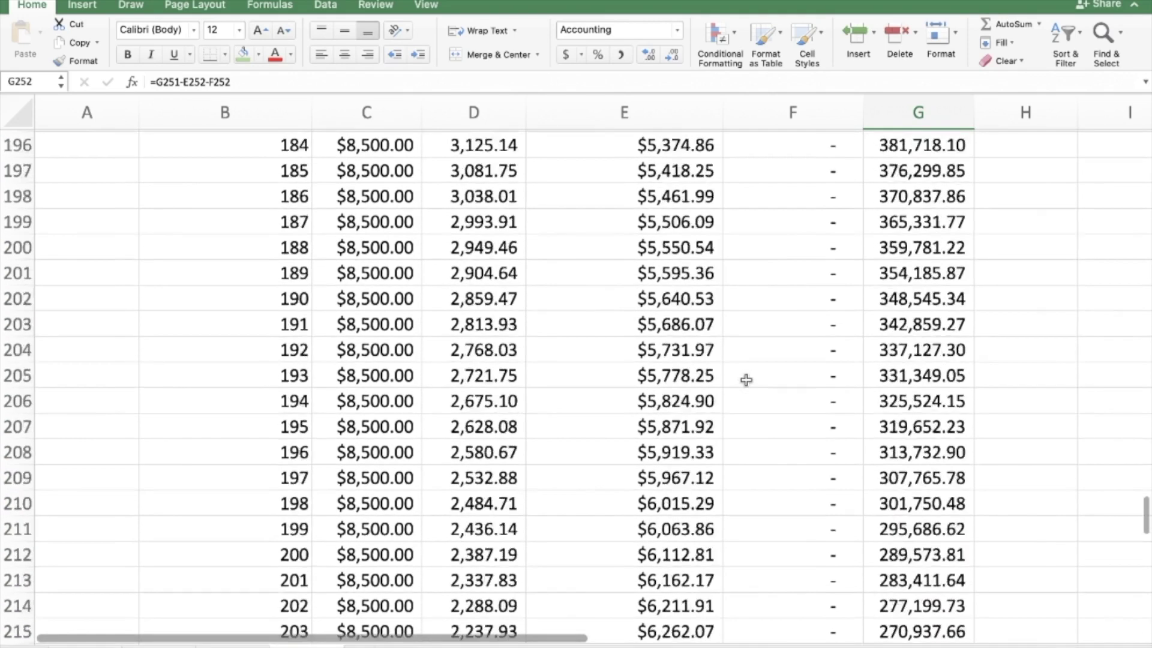
{"action": "scroll", "coordinate": [745, 381], "scroll_direction": "up", "scroll_amount": 6}
{"action": "scroll", "coordinate": [746, 380], "scroll_direction": "down", "scroll_amount": 5}
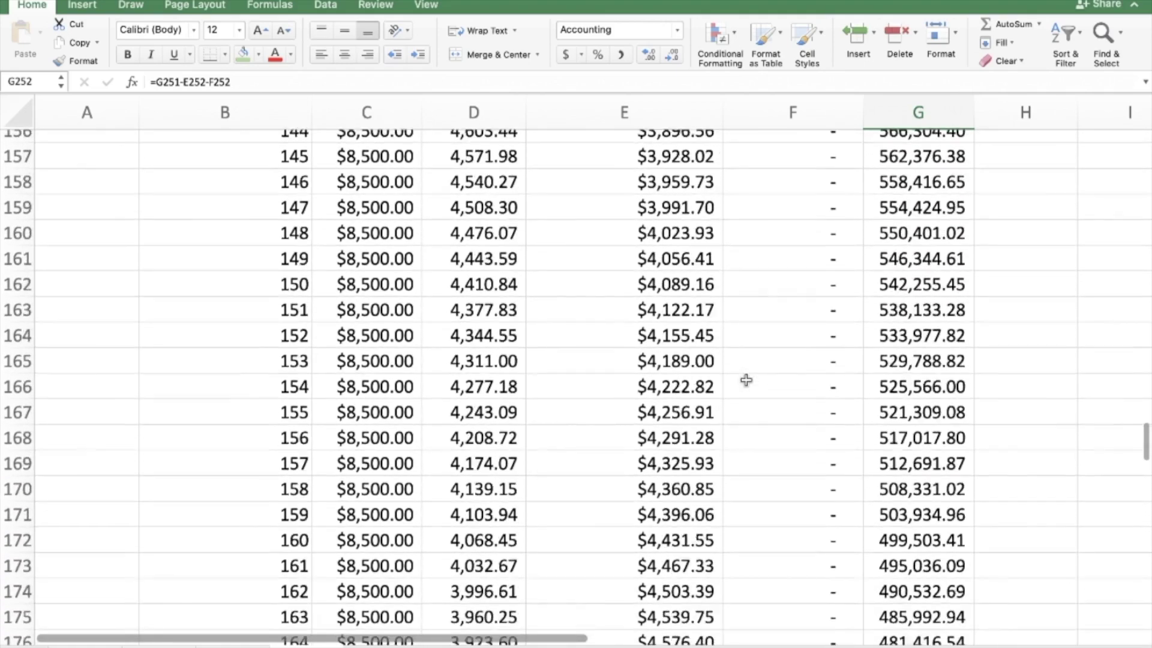
{"action": "scroll", "coordinate": [746, 380], "scroll_direction": "down", "scroll_amount": 4}
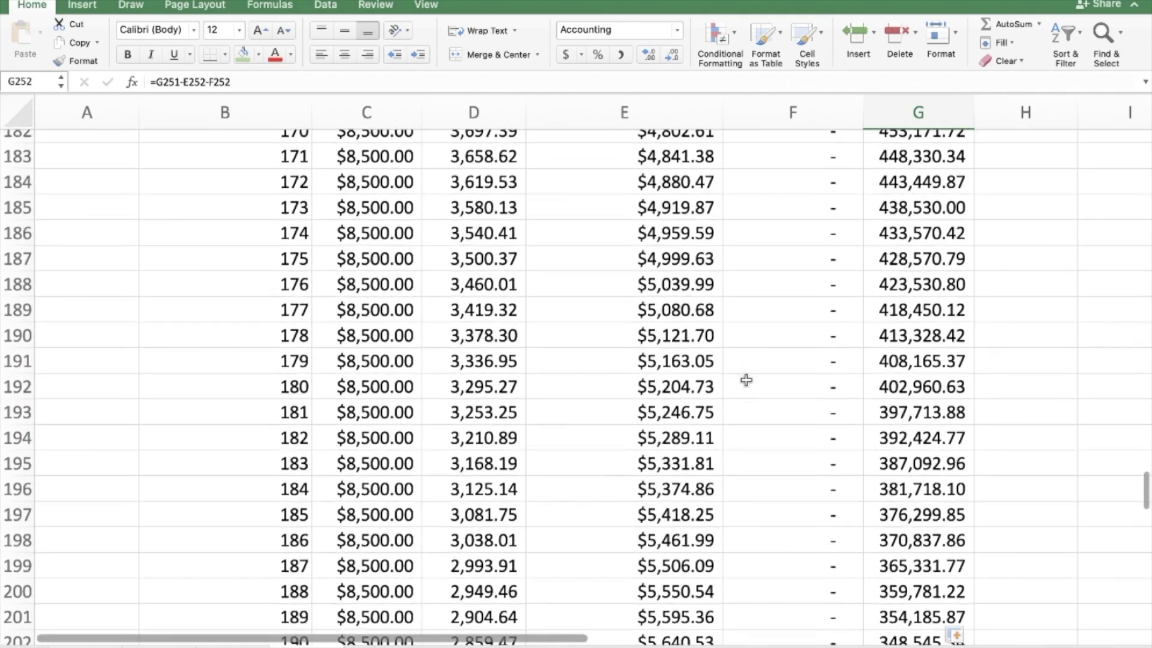
{"action": "scroll", "coordinate": [746, 381], "scroll_direction": "down", "scroll_amount": 16}
{"action": "scroll", "coordinate": [745, 380], "scroll_direction": "down", "scroll_amount": 4}
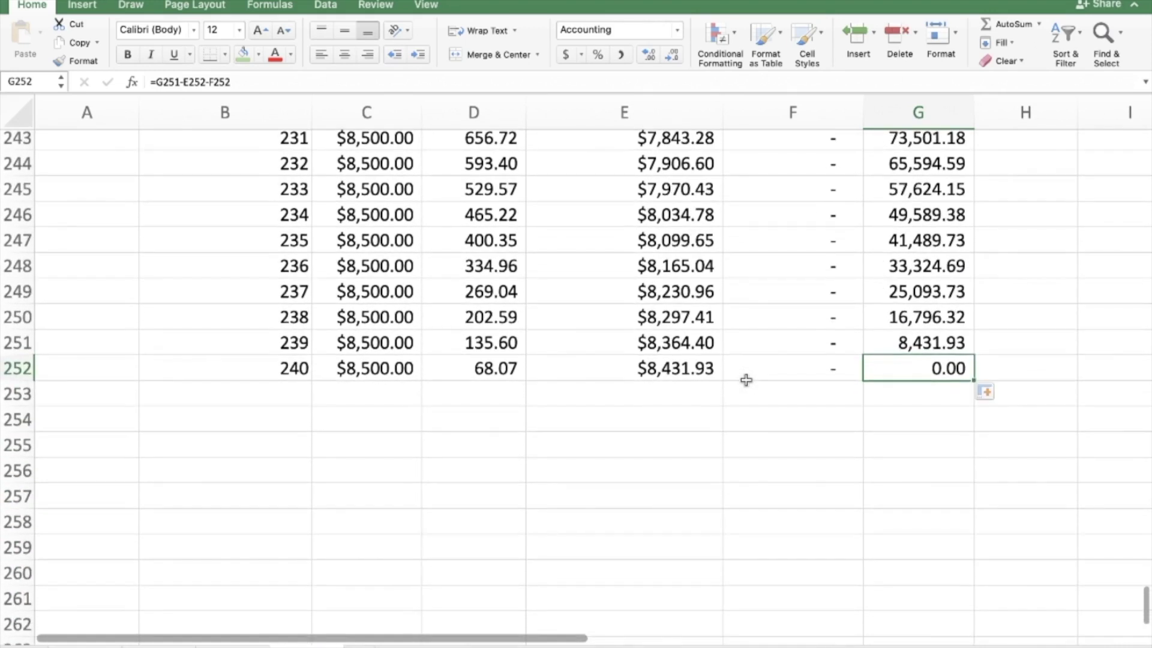
Label the row below period 240 as Total in B253.
{"action": "left_click", "coordinate": [378, 368]}
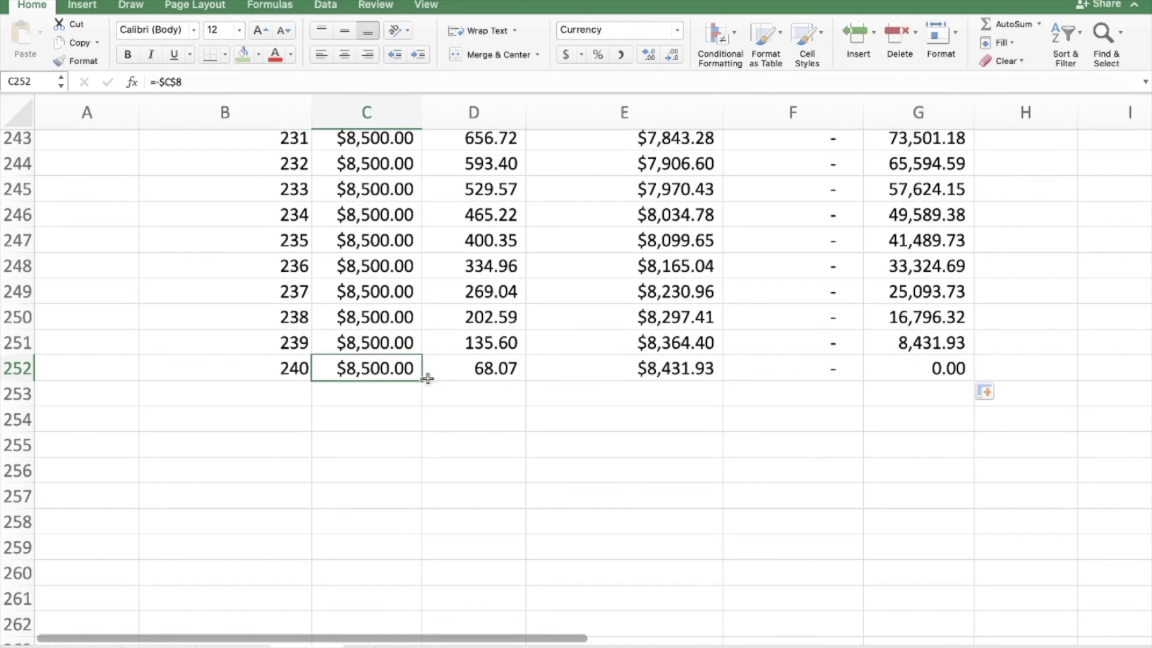
{"action": "left_click", "coordinate": [390, 394]}
{"action": "left_click", "coordinate": [291, 393]}
{"action": "type", "text": "Total"}
{"action": "key", "text": "Tab"}
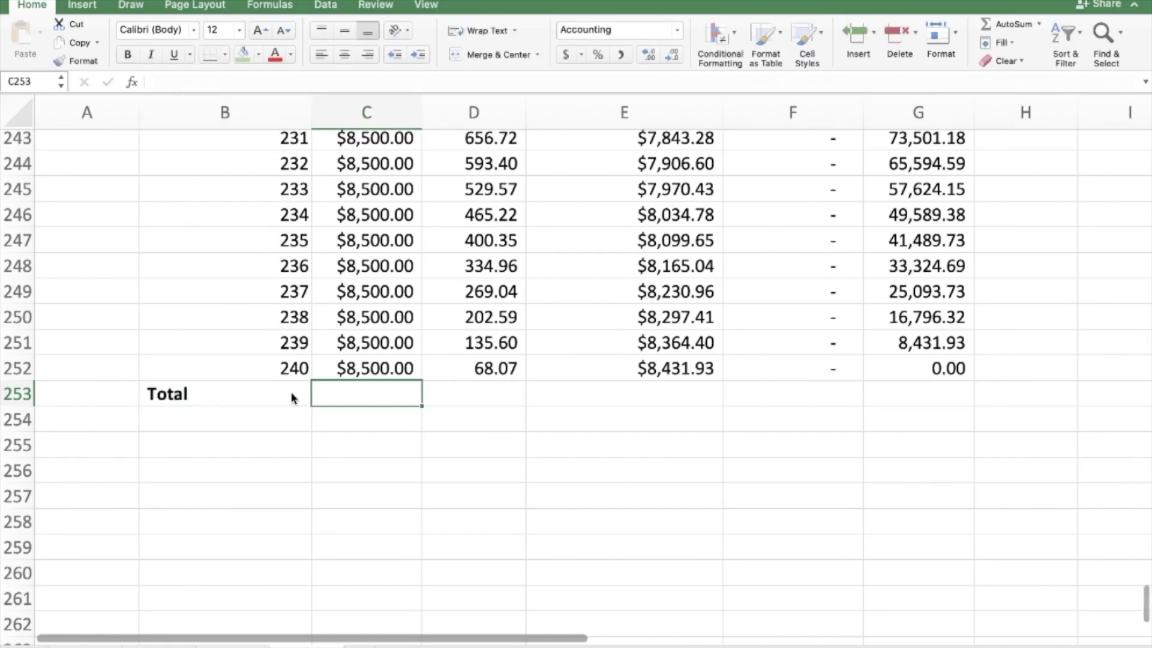
Total the payments for all periods in C253 with =SUM(C13:C252).
{"action": "type", "text": "=sum"}
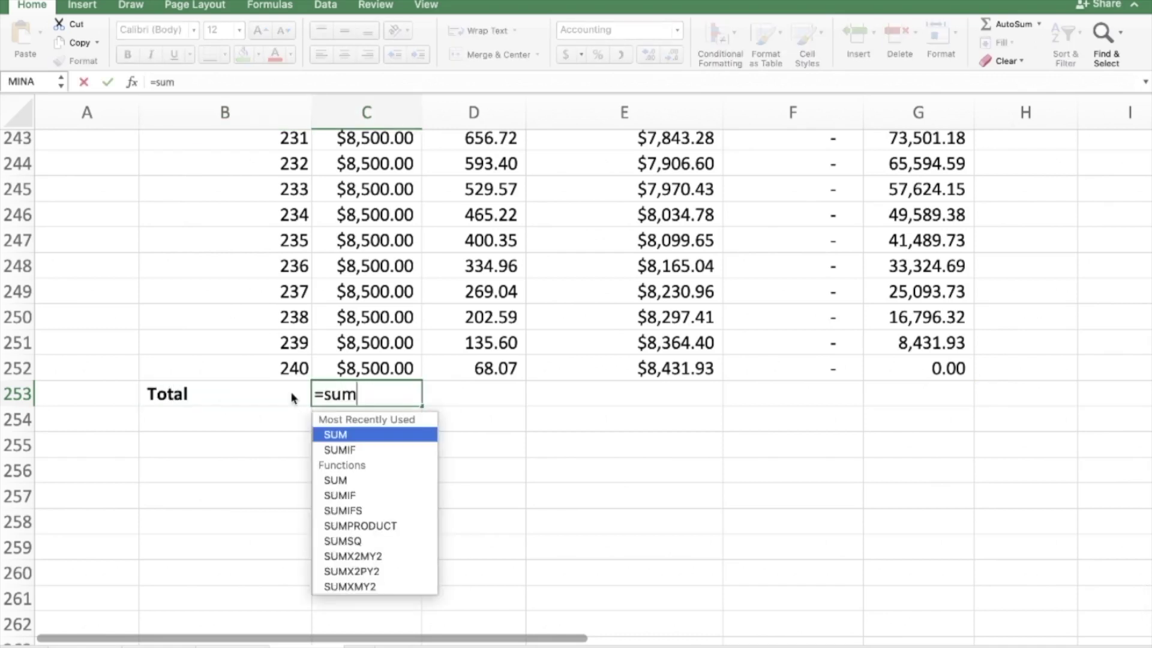
{"action": "type", "text": "("}
{"action": "key", "text": "Up"}
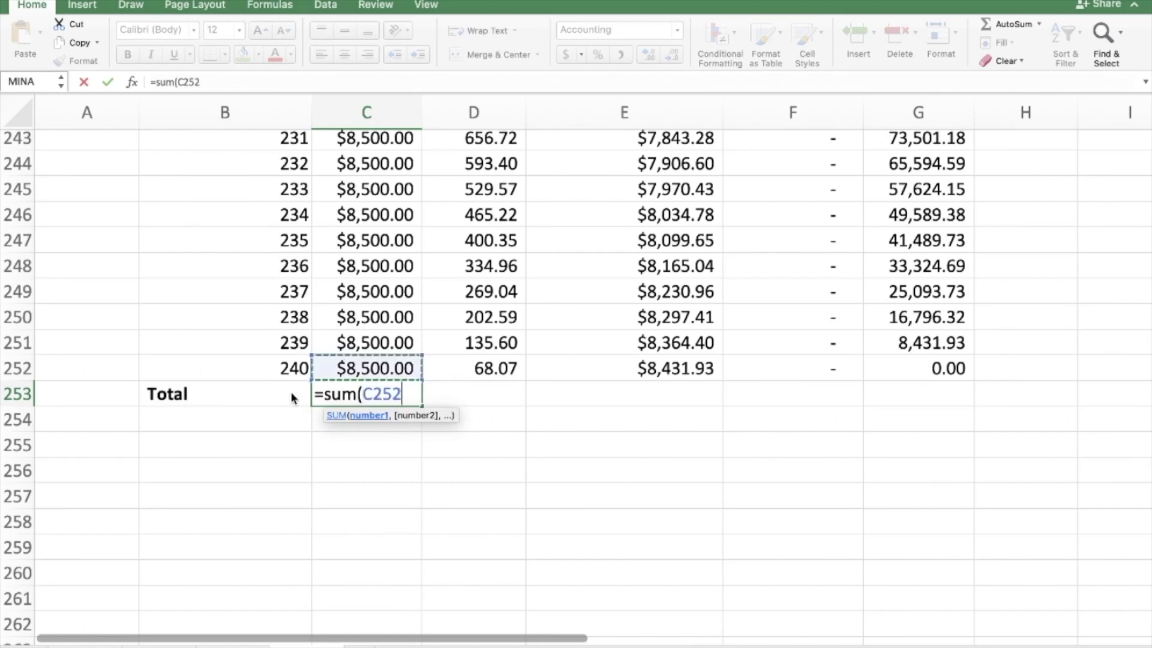
{"action": "key", "text": "ctrl+shift+Up"}
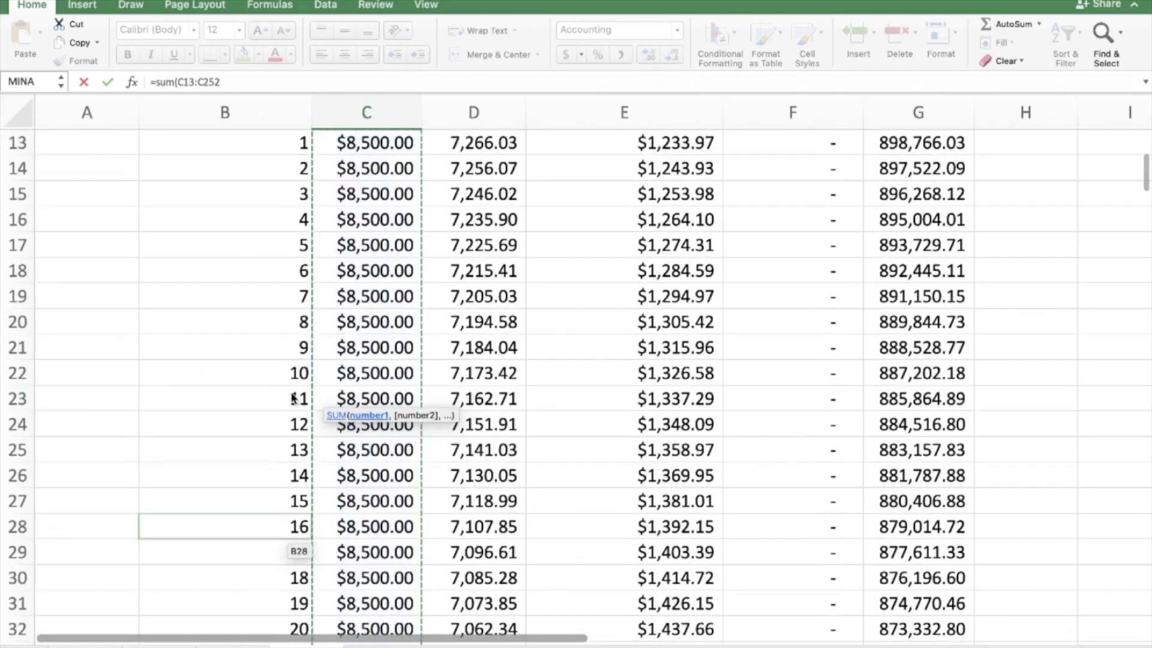
{"action": "type", "text": ")"}
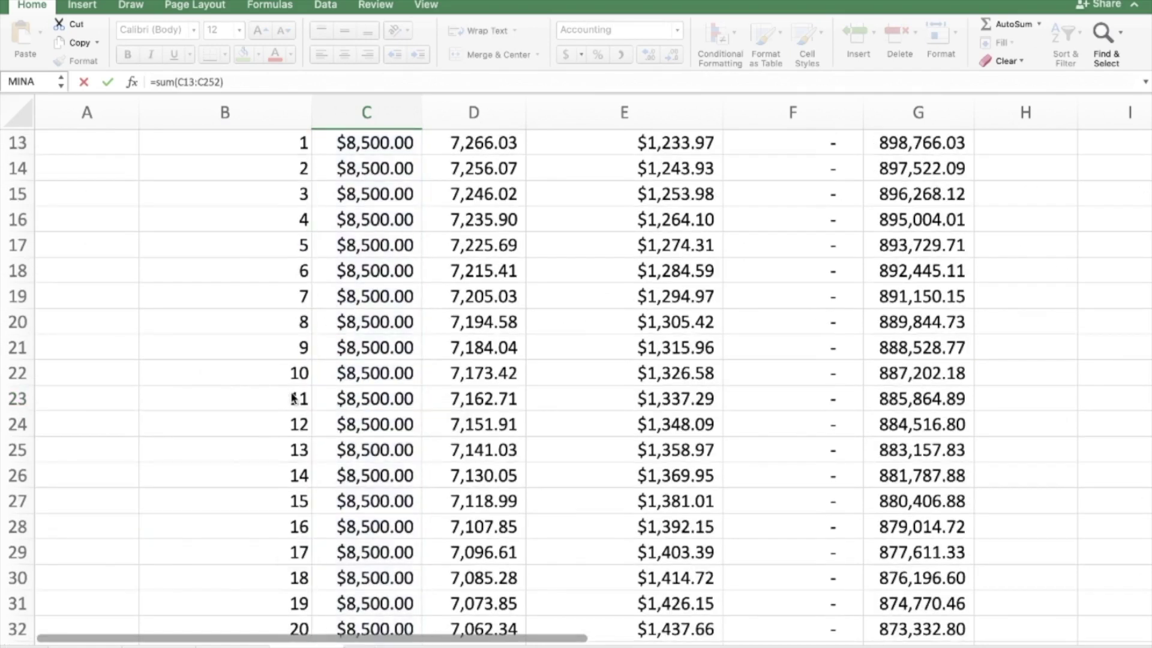
{"action": "key", "text": "Return"}
{"action": "key", "text": "Down"}
{"action": "key", "text": "Down"}
{"action": "key", "text": "Up"}
{"action": "key", "text": "Up"}
{"action": "key", "text": "Up"}
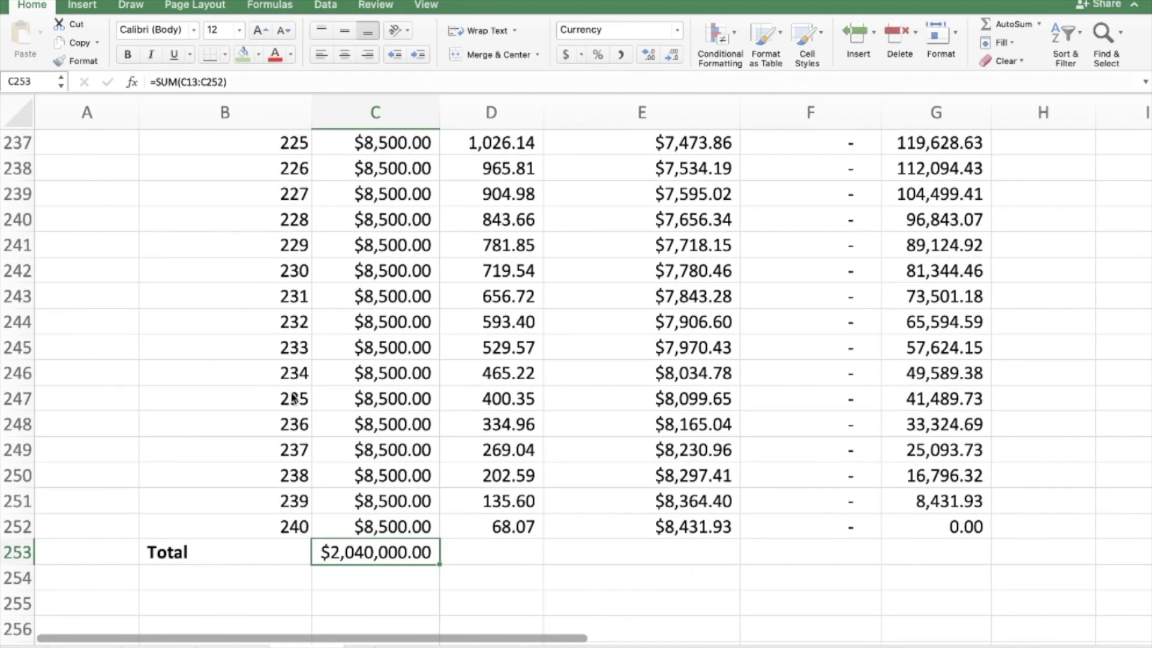
Extend the payment total formula from C253 across to G253 and widen columns D, E and G.
{"action": "key", "text": "super+c"}
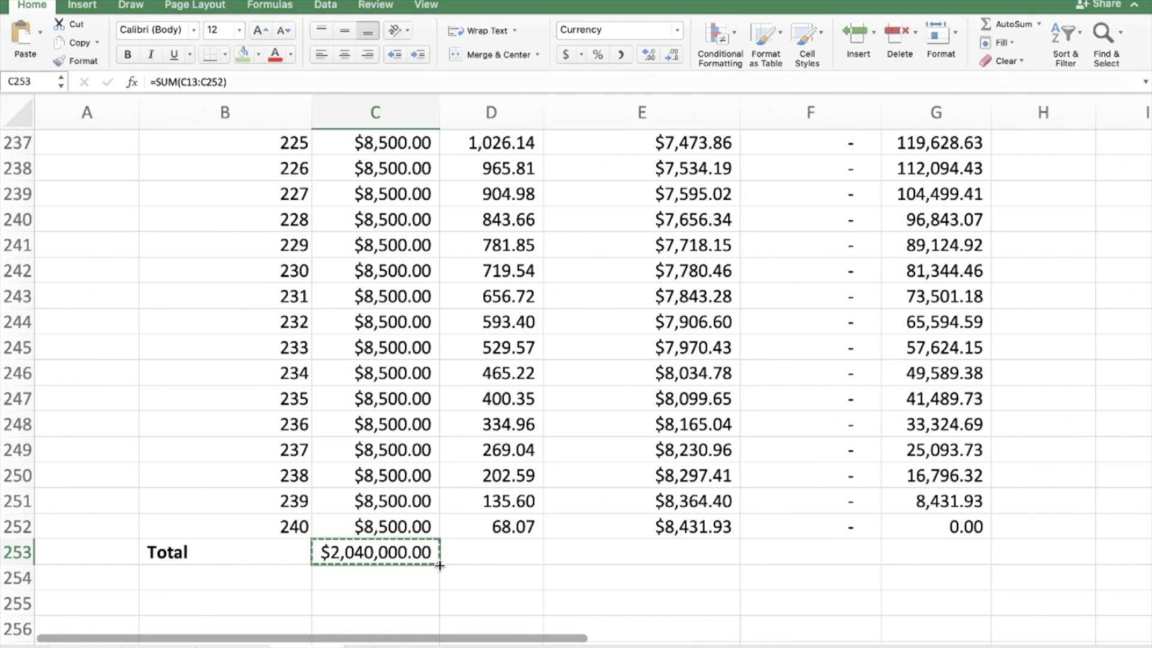
{"action": "left_click_drag", "start_coordinate": [440, 566], "coordinate": [1010, 580]}
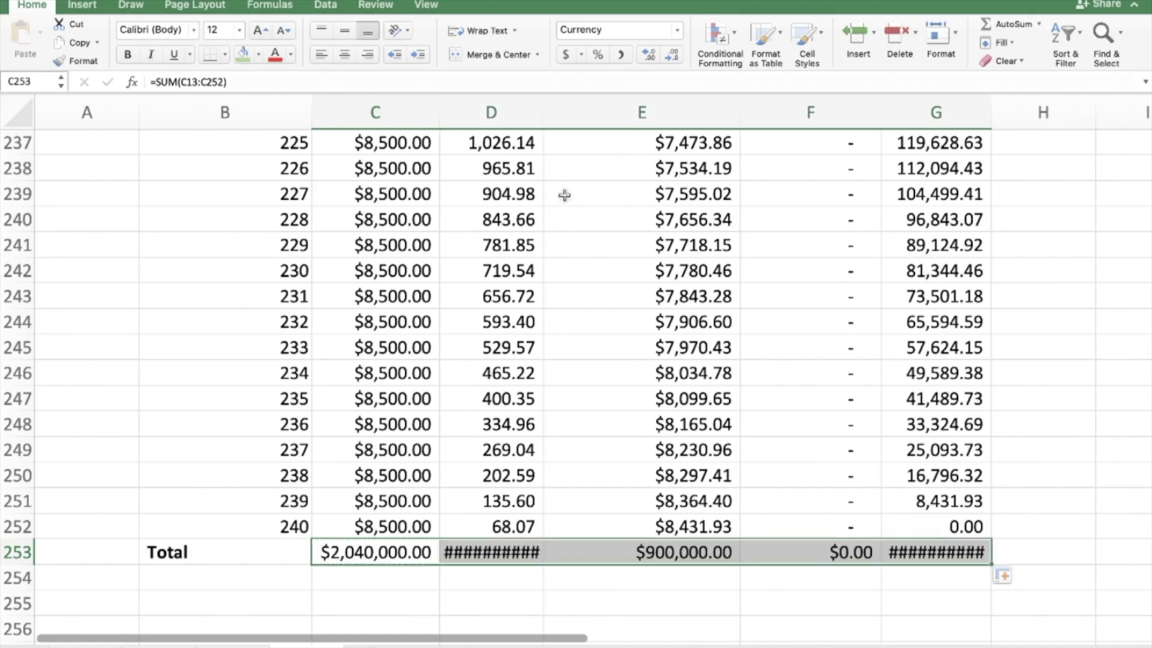
{"action": "left_click_drag", "start_coordinate": [546, 121], "coordinate": [571, 111]}
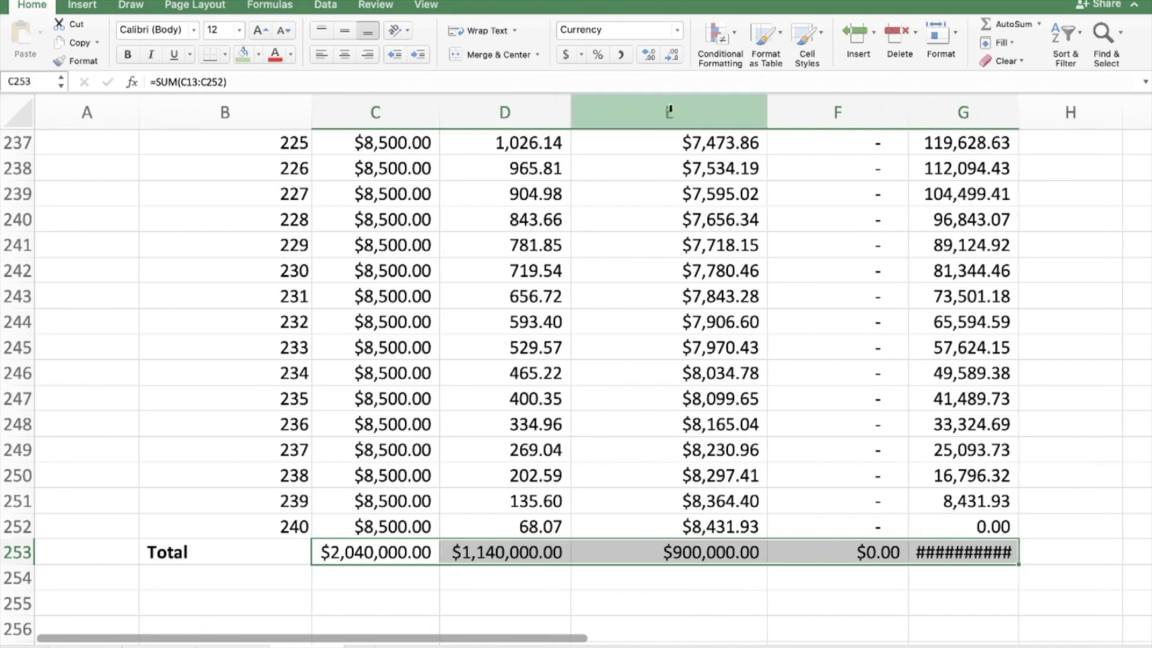
{"action": "left_click_drag", "start_coordinate": [767, 105], "coordinate": [767, 105]}
{"action": "left_click_drag", "start_coordinate": [773, 105], "coordinate": [773, 105]}
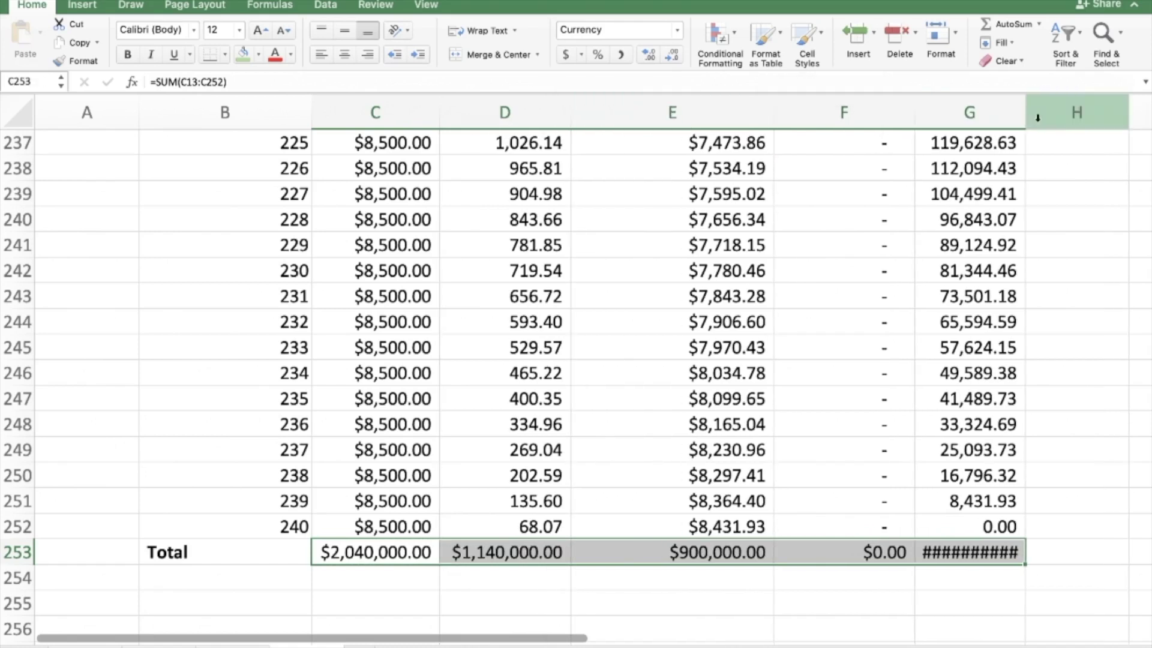
{"action": "left_click_drag", "start_coordinate": [1025, 112], "coordinate": [1047, 113]}
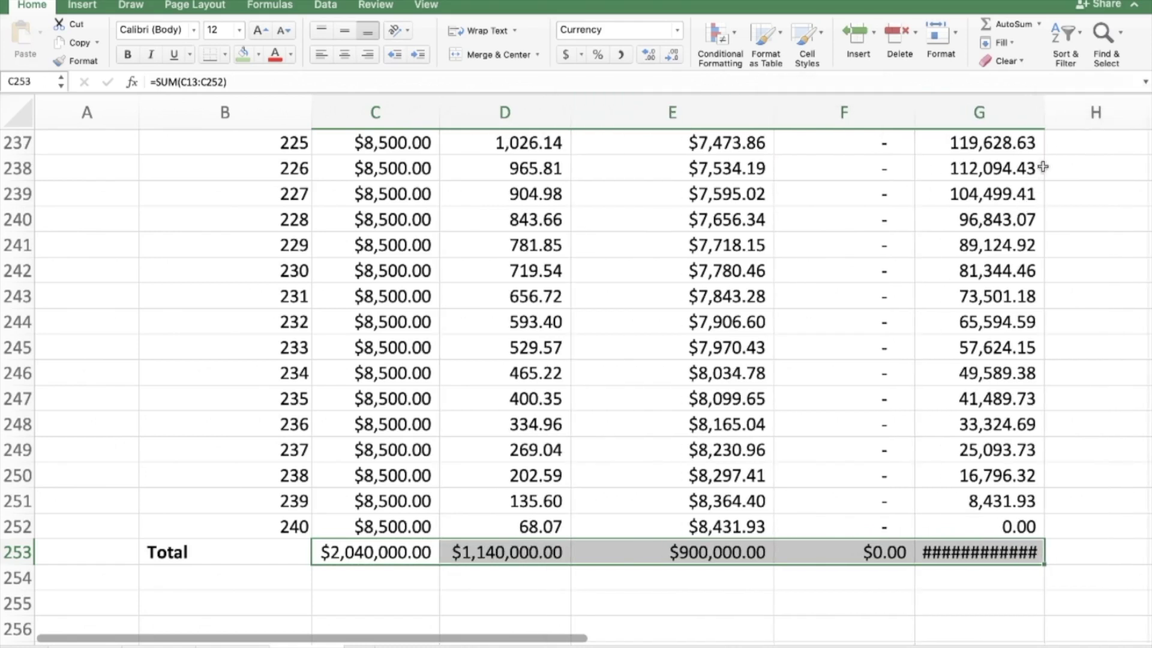
{"action": "double_click", "coordinate": [1045, 113]}
{"action": "left_click", "coordinate": [673, 573]}
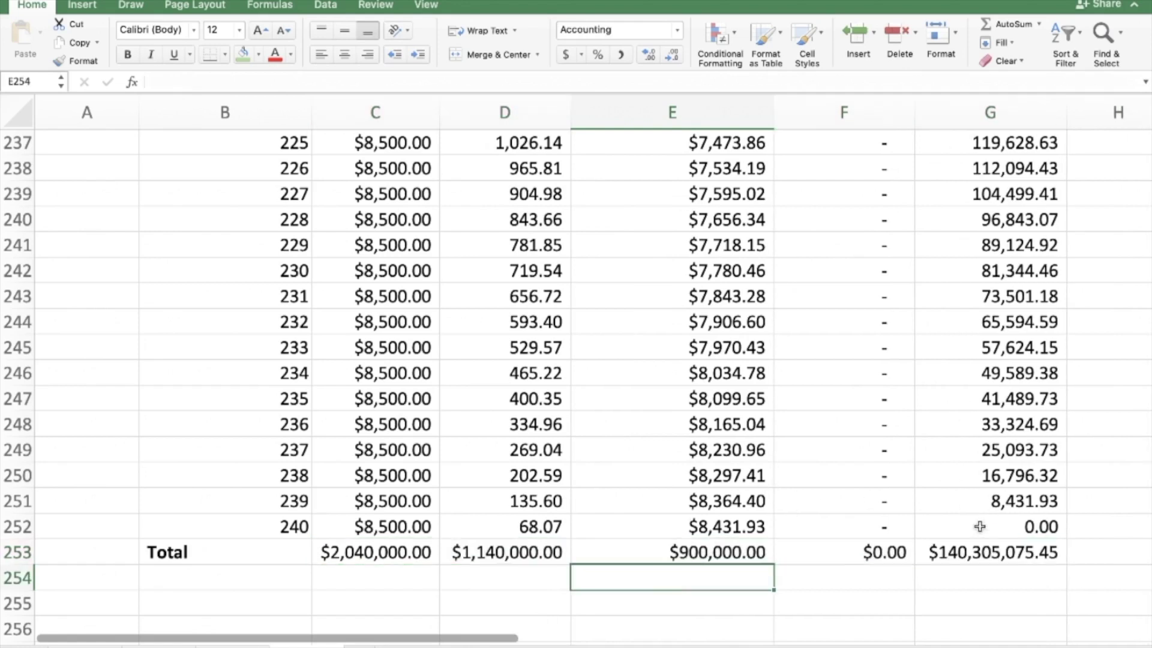
Delete the balance total in G253 and make the remaining totals in C253:F253 bold.
{"action": "left_click", "coordinate": [979, 544]}
{"action": "key", "text": "Delete"}
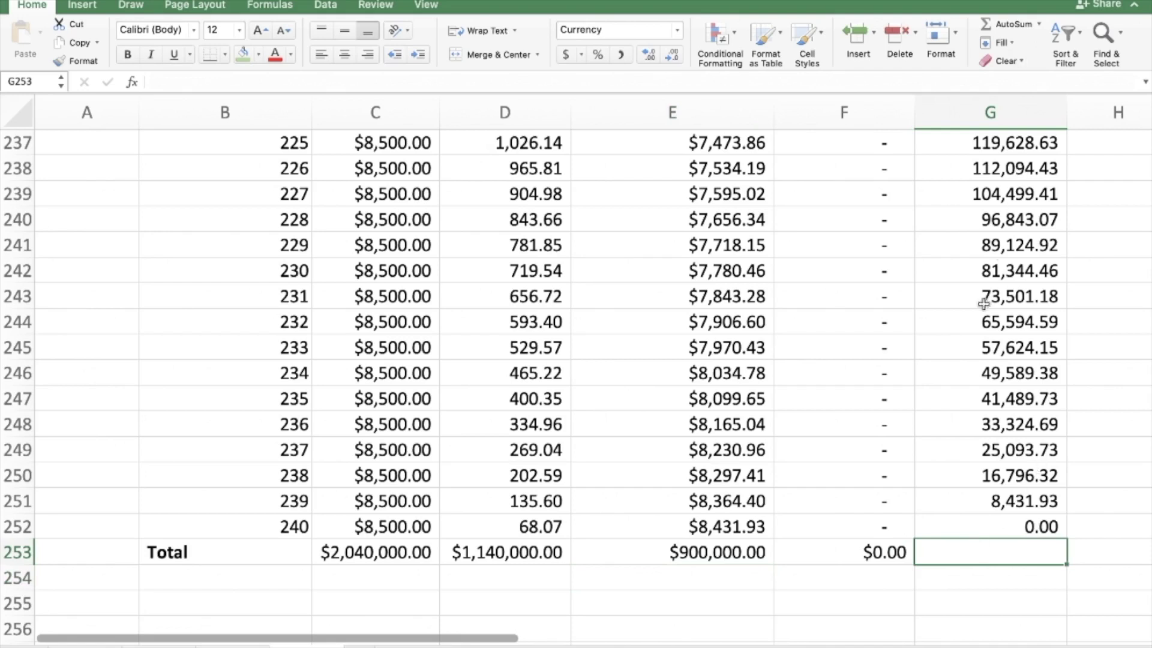
{"action": "left_click_drag", "start_coordinate": [336, 552], "coordinate": [830, 553]}
{"action": "key", "text": "super+b"}
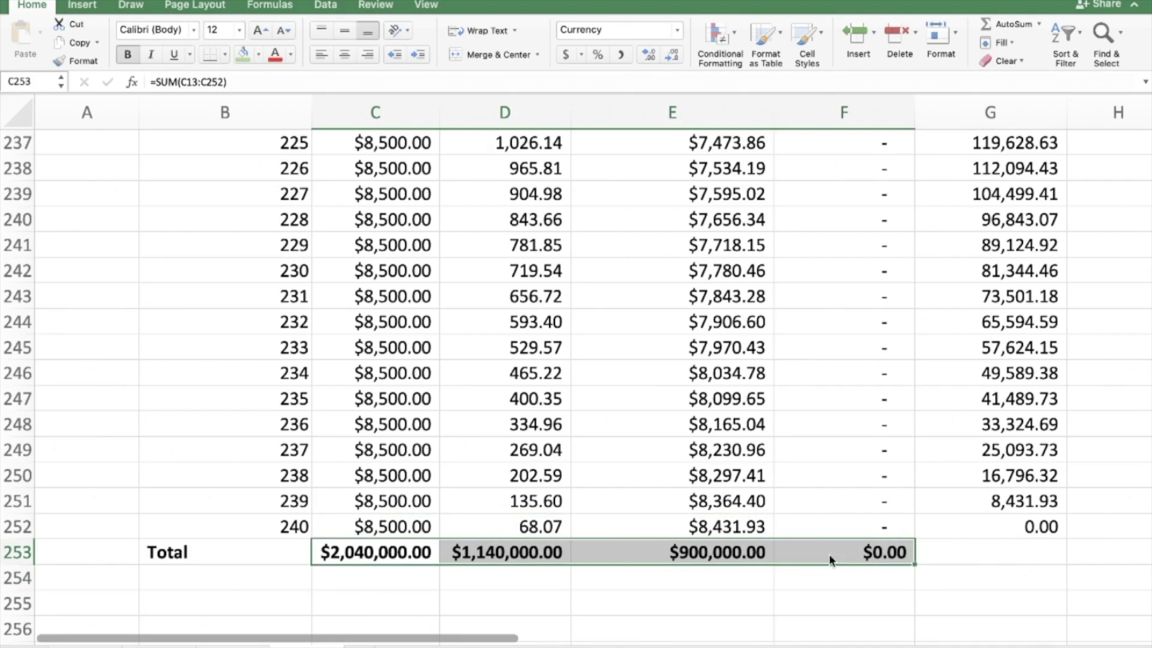
Enter a one-time extra payment of 20000 for period 1 in F13.
{"action": "left_click", "coordinate": [489, 549]}
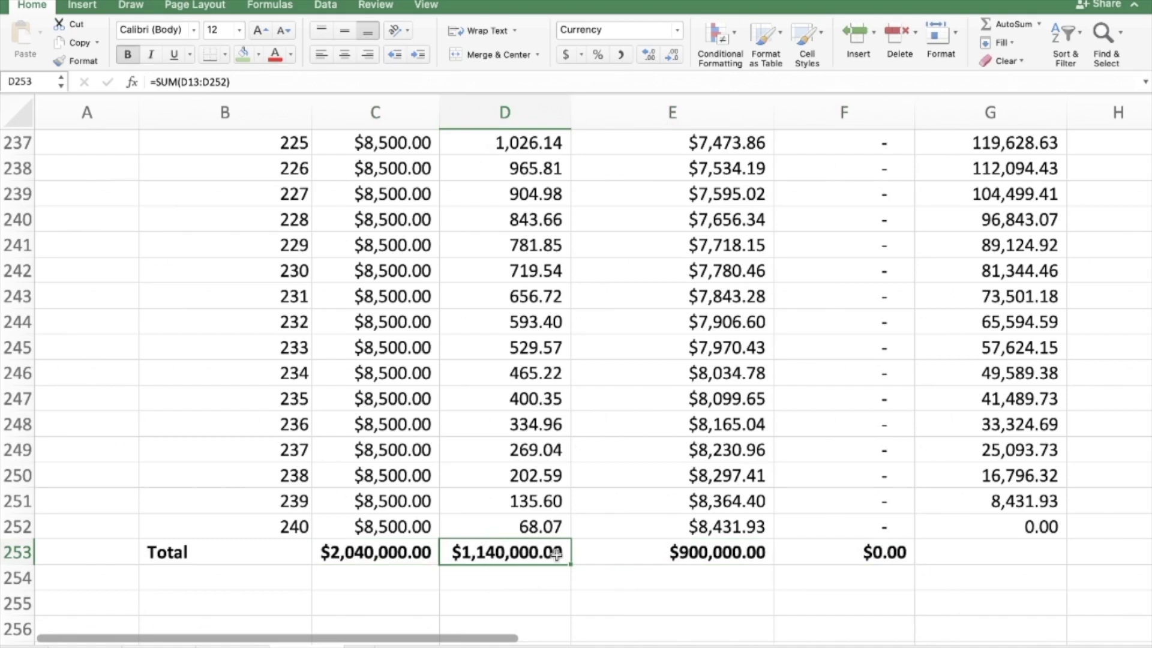
{"action": "left_click", "coordinate": [720, 547]}
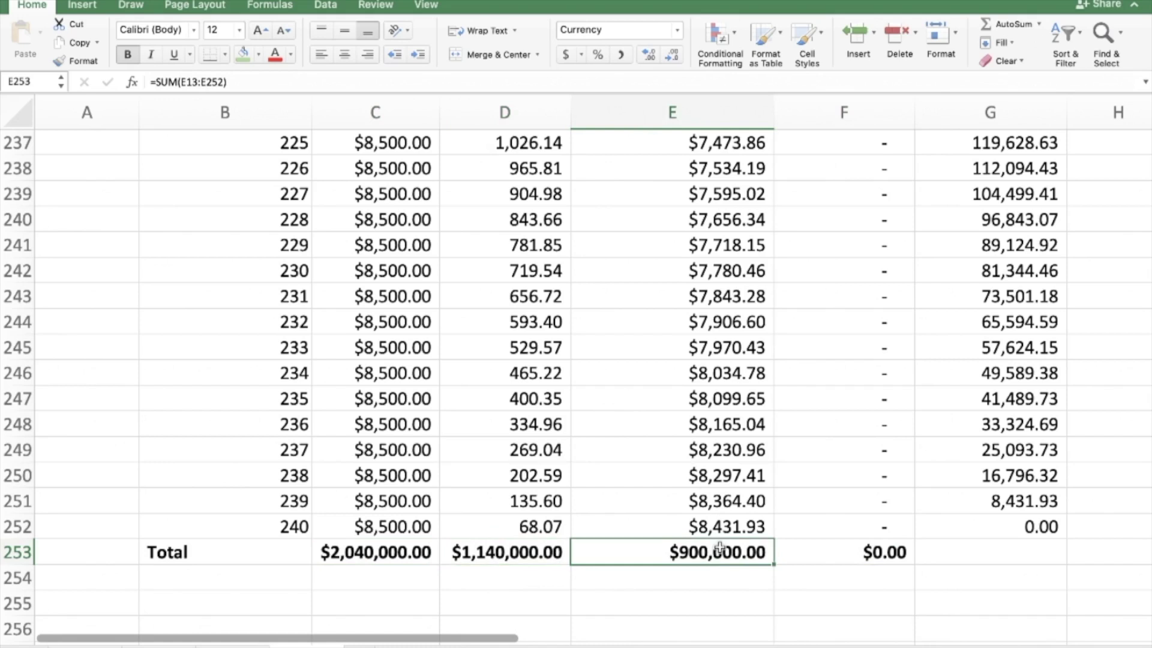
{"action": "key", "text": "ctrl+Up"}
{"action": "key", "text": "Right"}
{"action": "key", "text": "Up"}
{"action": "key", "text": "Up"}
{"action": "key", "text": "Down"}
{"action": "key", "text": "Down"}
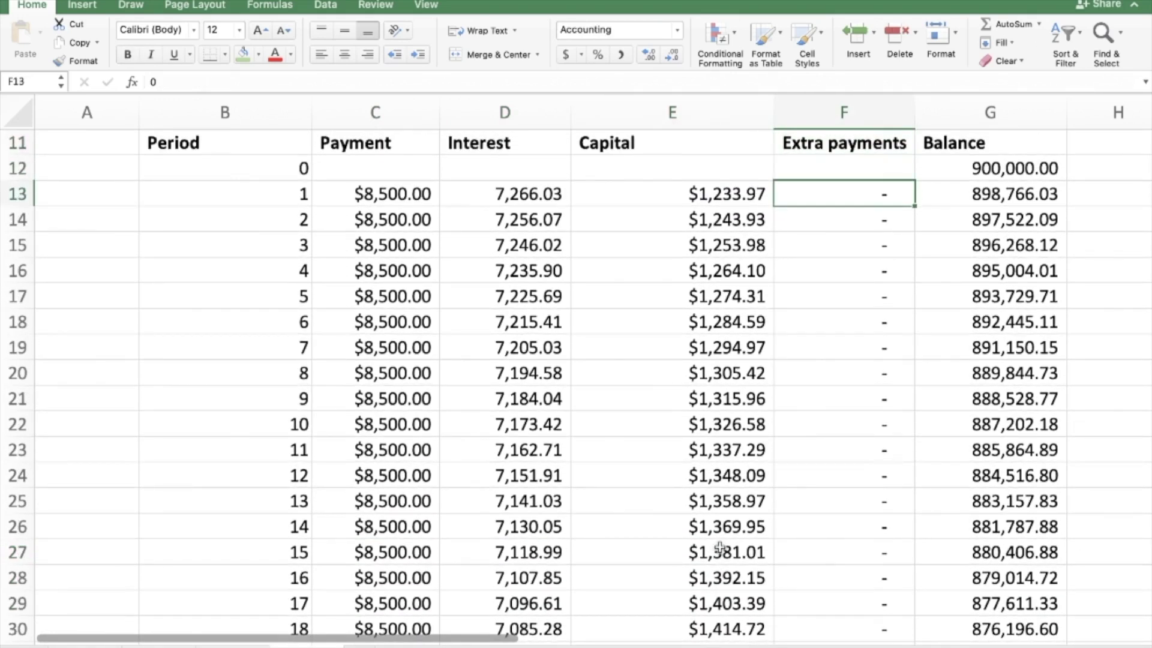
{"action": "type", "text": "20000"}
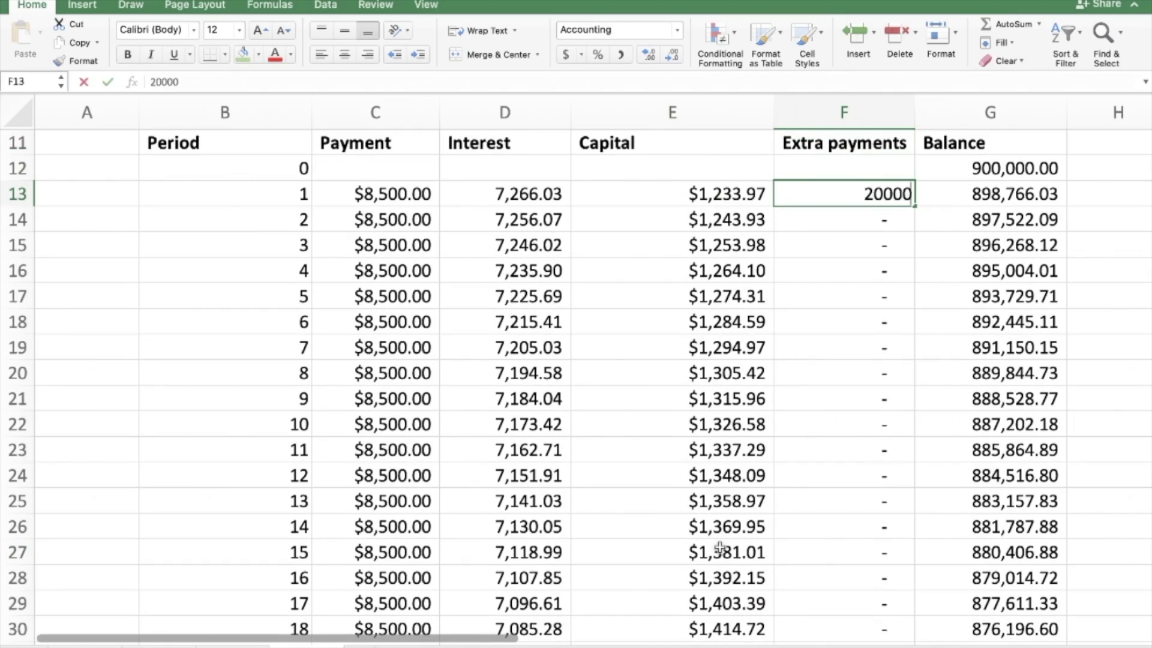
{"action": "key", "text": "Return"}
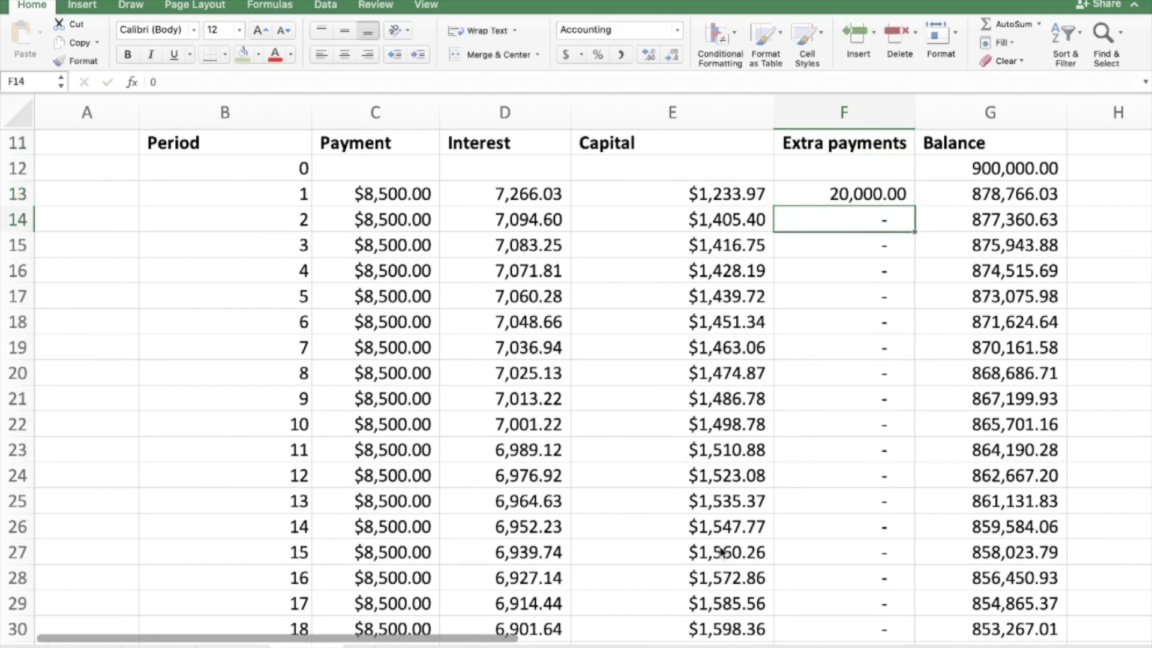
Examine where the balance runs out near the schedule's end and select the remaining payments in C238:C252.
{"action": "scroll", "coordinate": [874, 435], "scroll_direction": "down", "scroll_amount": 6}
{"action": "scroll", "coordinate": [874, 434], "scroll_direction": "down", "scroll_amount": 20}
{"action": "scroll", "coordinate": [875, 434], "scroll_direction": "down", "scroll_amount": 20}
{"action": "scroll", "coordinate": [874, 434], "scroll_direction": "down", "scroll_amount": 7}
{"action": "scroll", "coordinate": [874, 433], "scroll_direction": "up", "scroll_amount": 4}
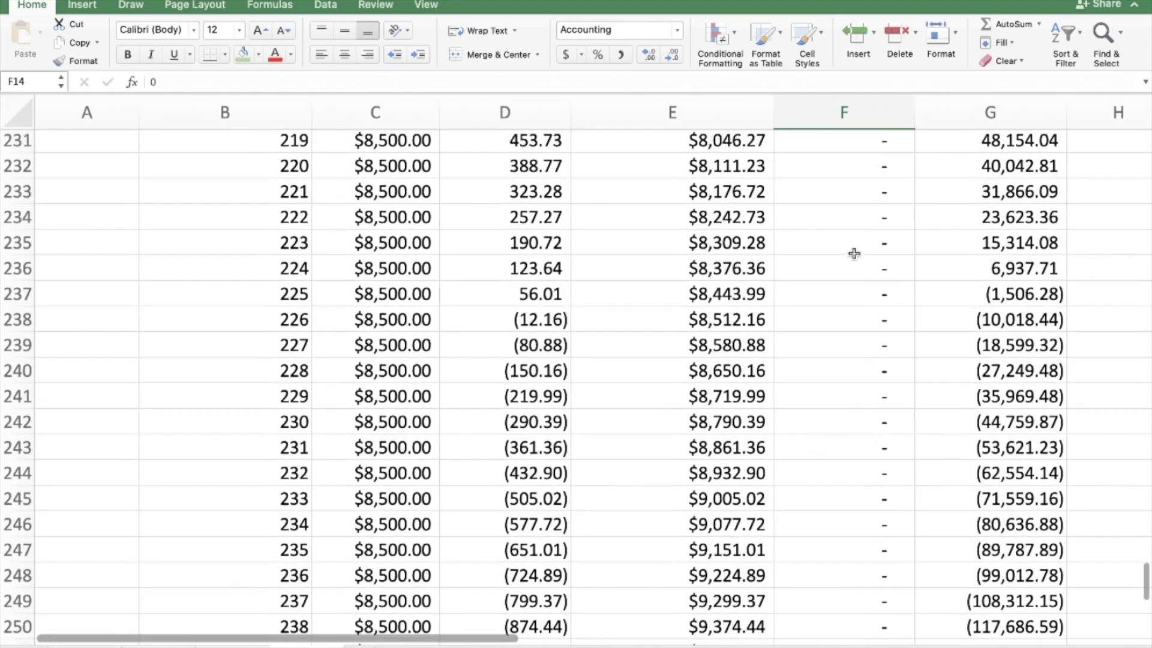
{"action": "left_click", "coordinate": [960, 264]}
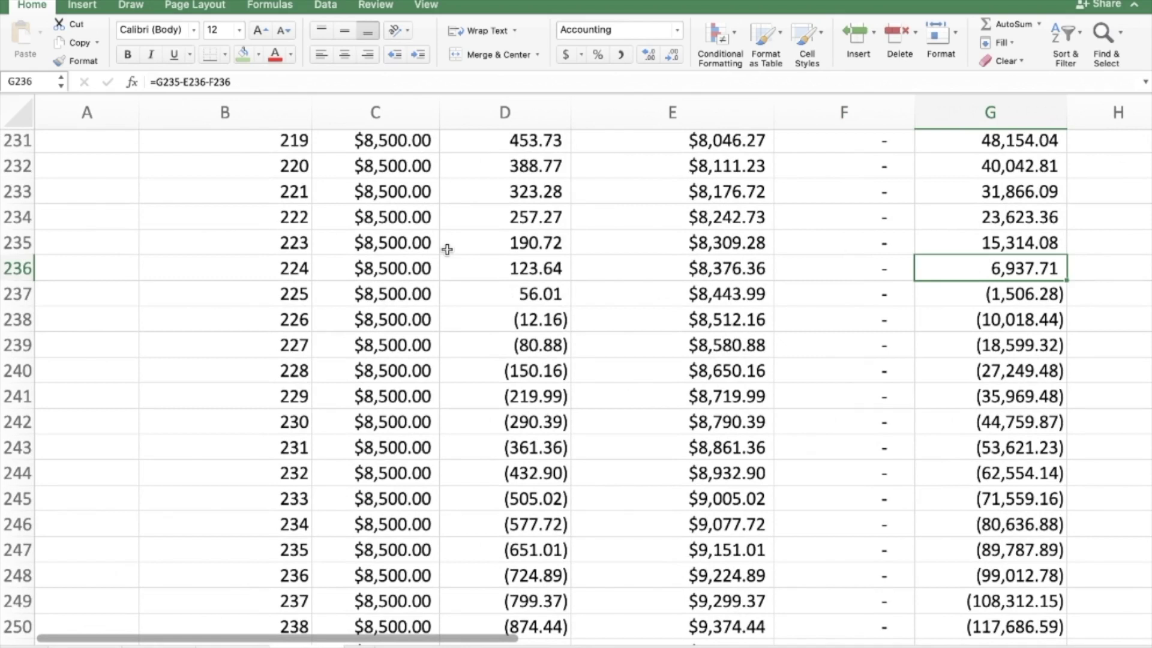
{"action": "left_click", "coordinate": [662, 289]}
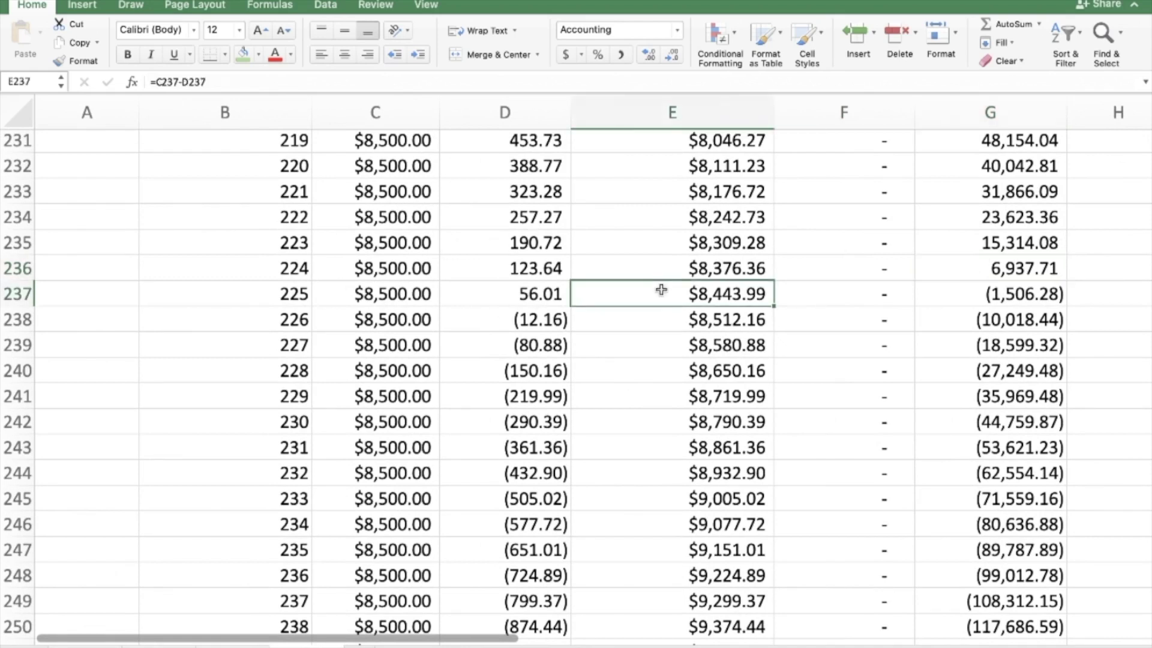
{"action": "left_click", "coordinate": [1049, 290]}
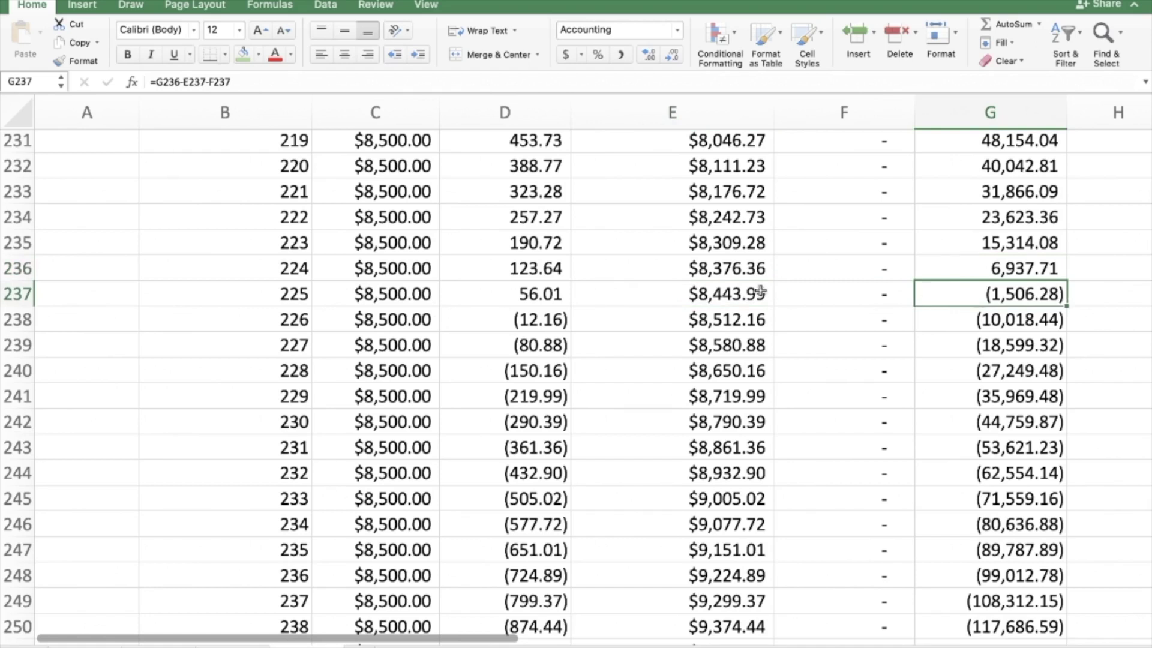
{"action": "left_click", "coordinate": [520, 293]}
{"action": "left_click", "coordinate": [429, 297]}
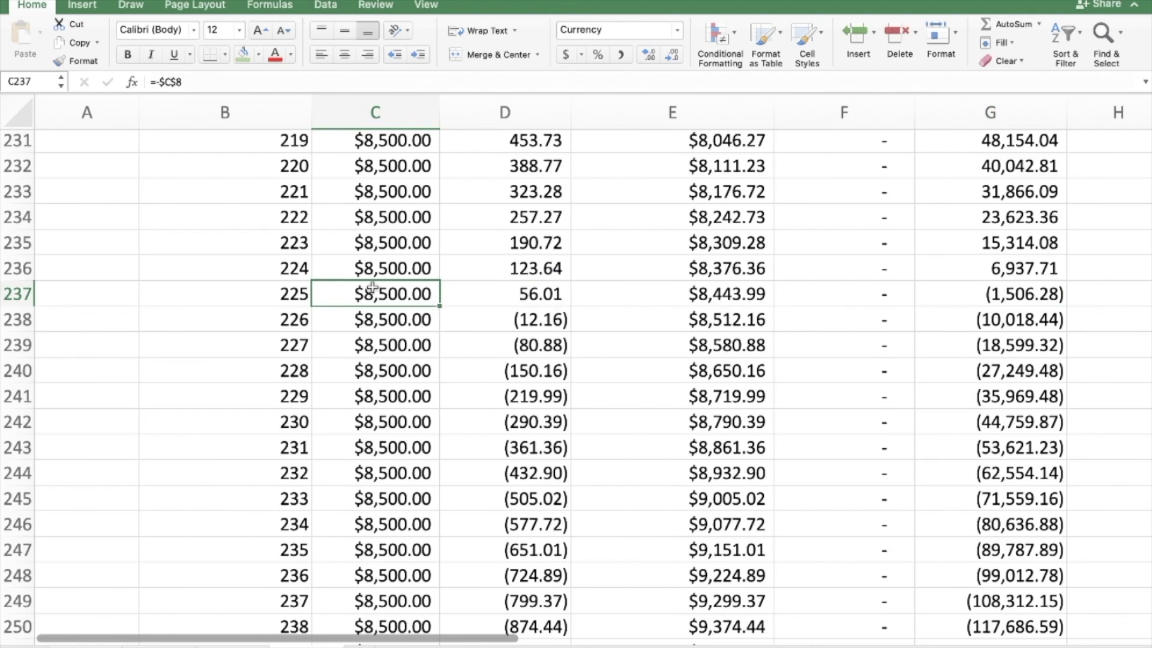
{"action": "scroll", "coordinate": [372, 287], "scroll_direction": "down", "scroll_amount": 4}
{"action": "left_click_drag", "start_coordinate": [387, 219], "coordinate": [372, 562]}
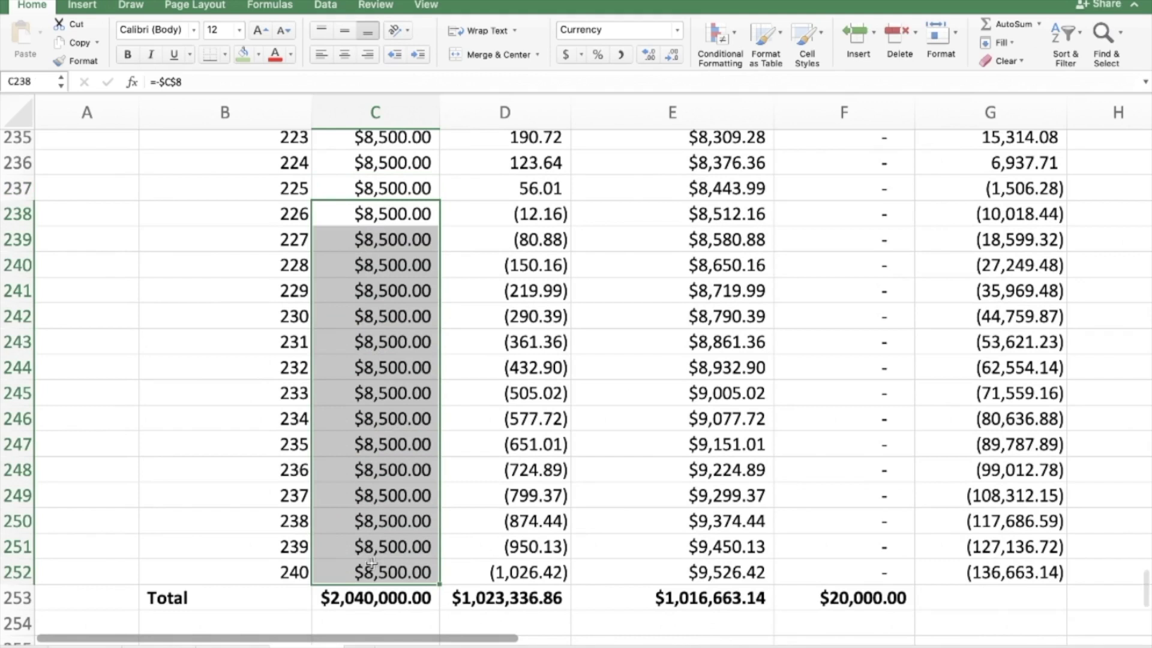
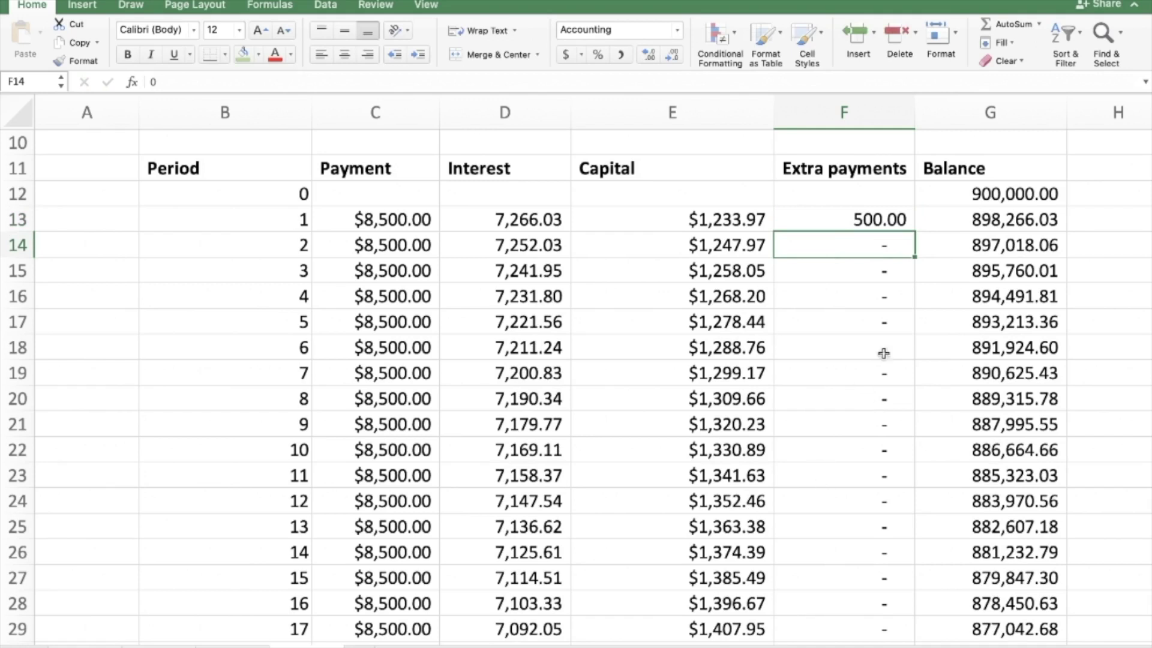
Fill the 500 extra payment from F13 down the column through period 240.
{"action": "left_click", "coordinate": [867, 222]}
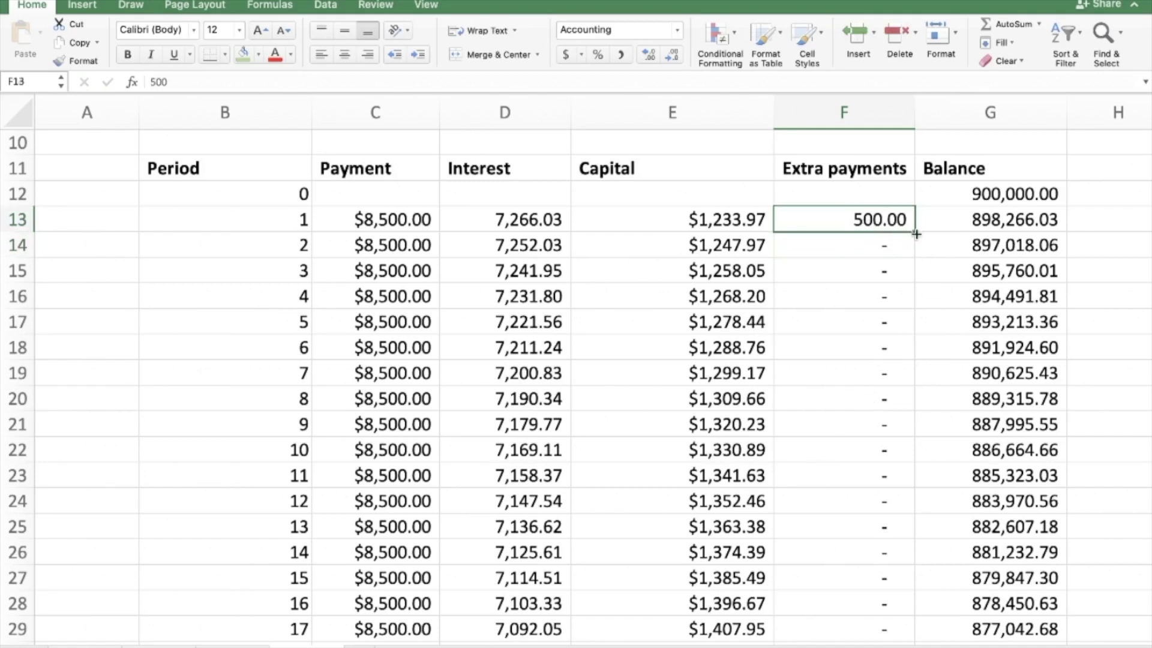
{"action": "double_click", "coordinate": [916, 234]}
{"action": "left_click", "coordinate": [870, 331]}
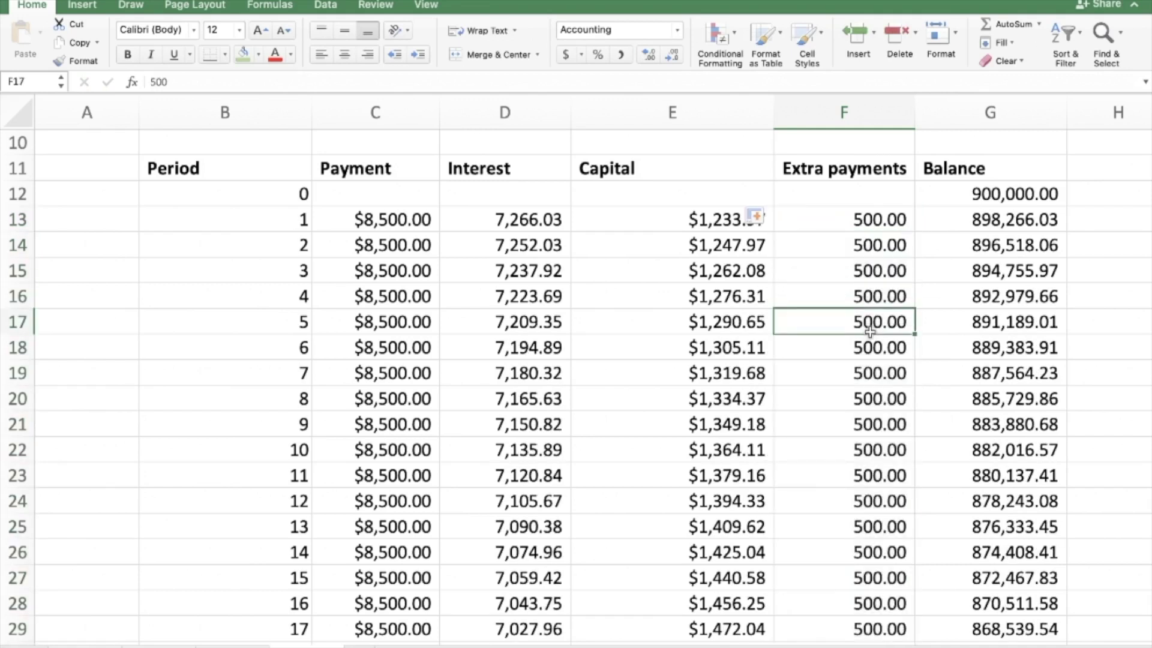
Convert the shortened payoff period to years in I218 with =205/12.
{"action": "scroll", "coordinate": [870, 332], "scroll_direction": "down", "scroll_amount": 20}
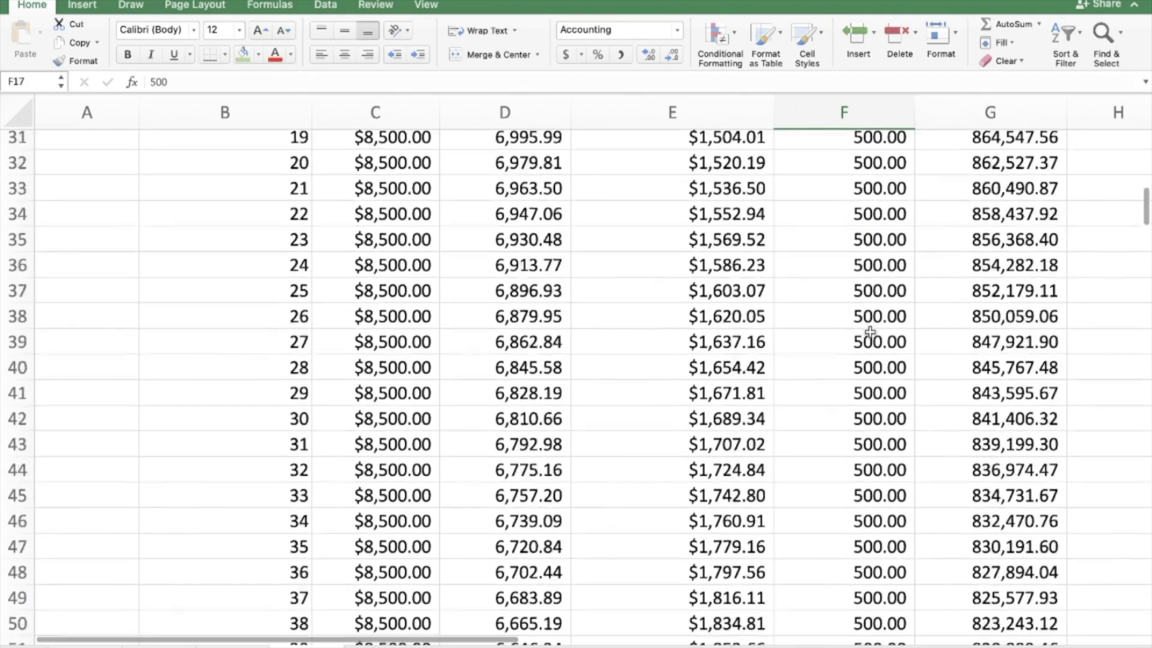
{"action": "scroll", "coordinate": [870, 332], "scroll_direction": "down", "scroll_amount": 12}
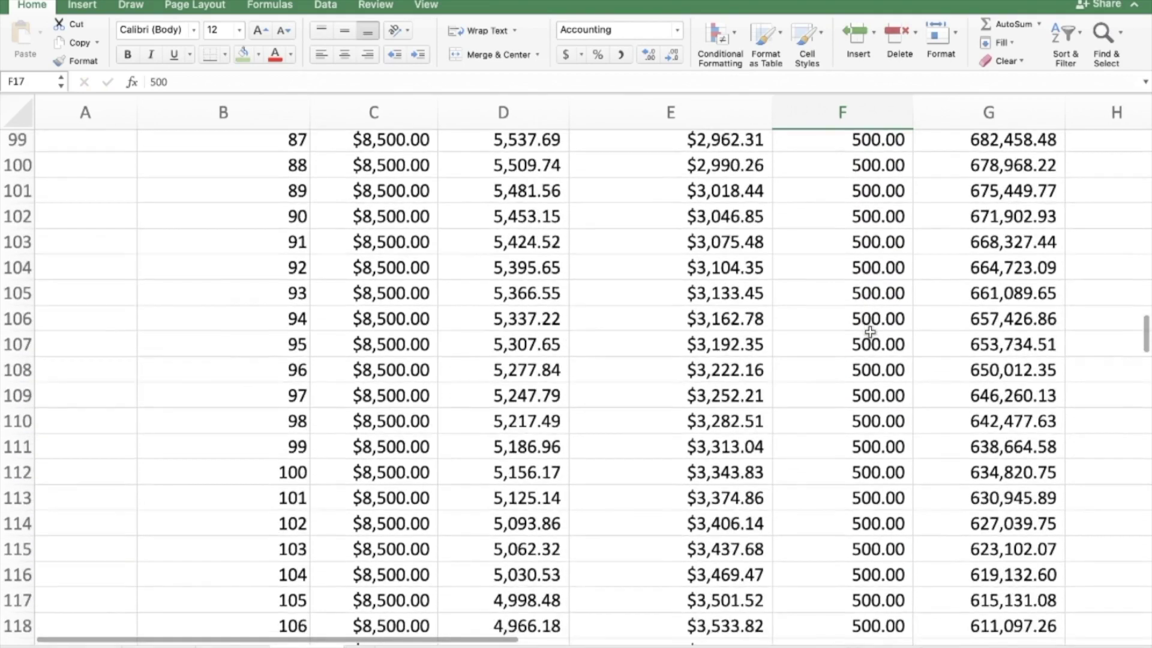
{"action": "scroll", "coordinate": [870, 331], "scroll_direction": "down", "scroll_amount": 20}
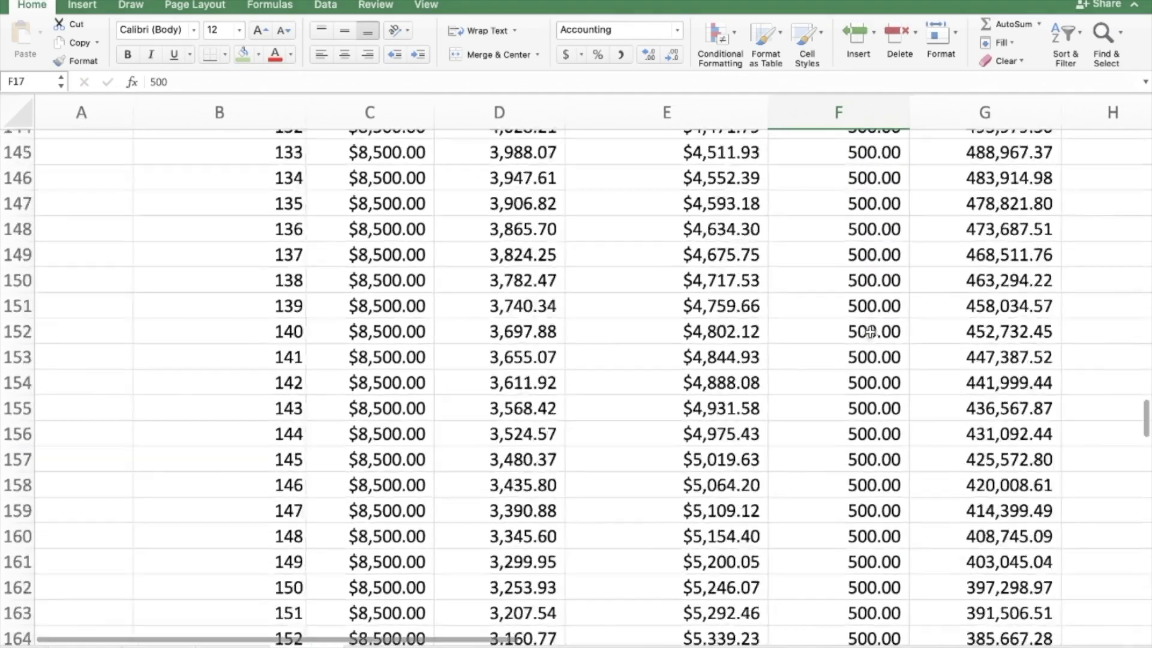
{"action": "scroll", "coordinate": [870, 332], "scroll_direction": "down", "scroll_amount": 11}
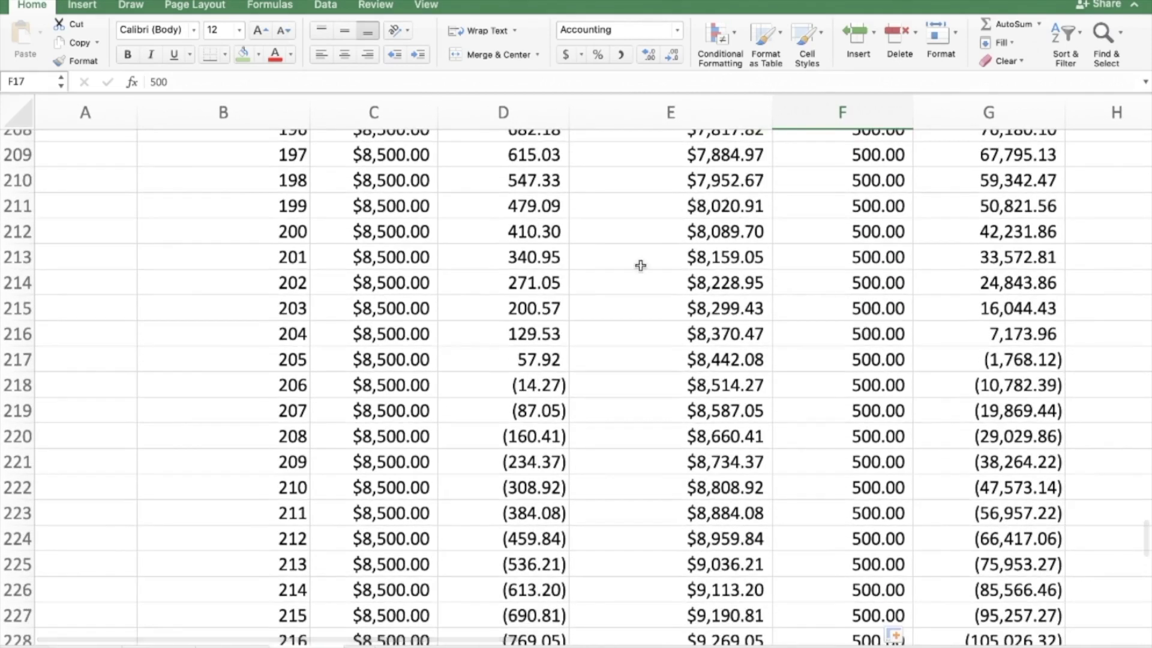
{"action": "left_click", "coordinate": [293, 356]}
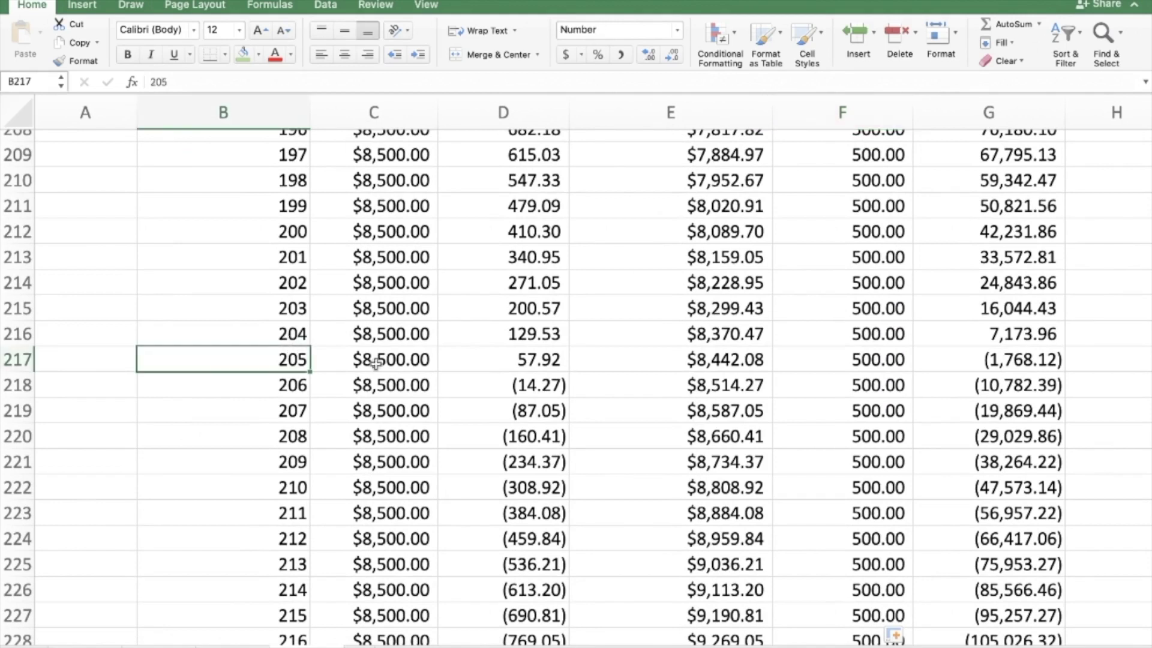
{"action": "scroll", "coordinate": [375, 362], "scroll_direction": "right", "scroll_amount": 5}
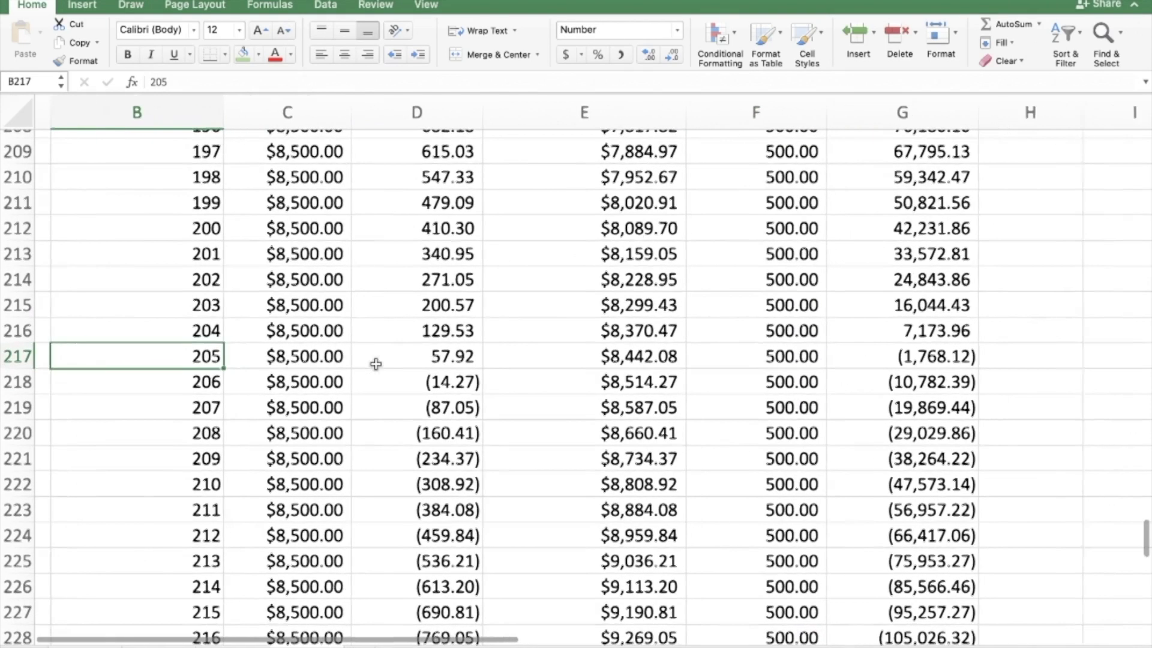
{"action": "left_click", "coordinate": [968, 384]}
{"action": "type", "text": "=205"}
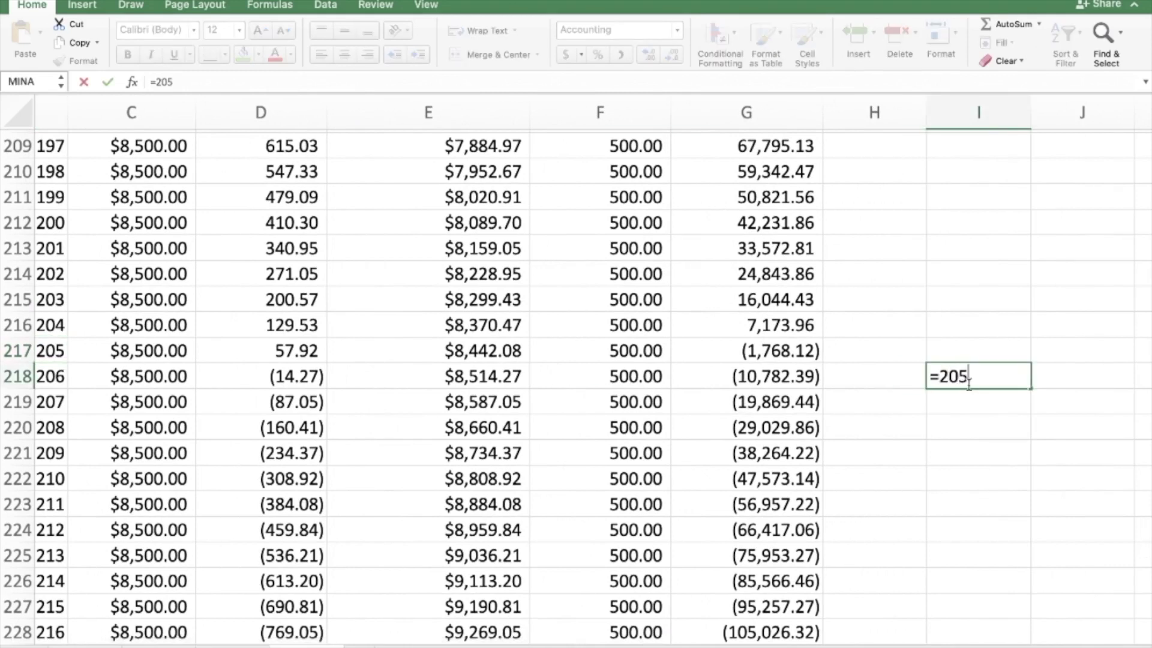
{"action": "type", "text": "/12"}
{"action": "key", "text": "Return"}
{"action": "left_click", "coordinate": [1022, 351]}
{"action": "left_click", "coordinate": [999, 371]}
Select the payments from period 206 to 240, C218:C252, to review the ones no longer needed.
{"action": "scroll", "coordinate": [998, 371], "scroll_direction": "left", "scroll_amount": 3}
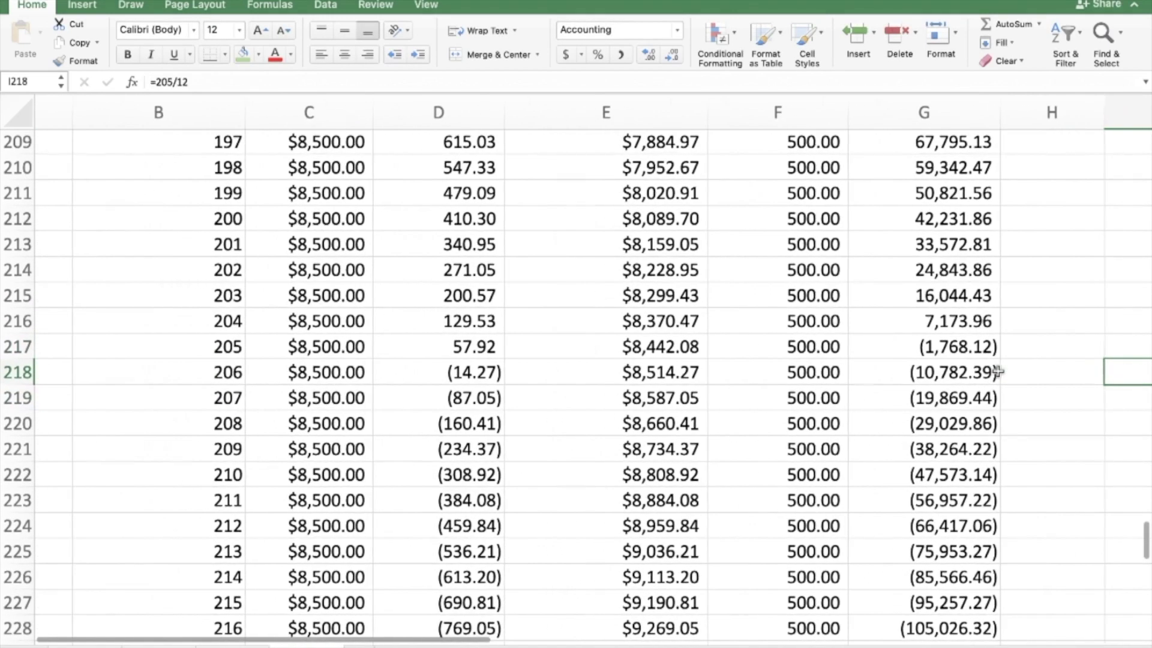
{"action": "scroll", "coordinate": [998, 370], "scroll_direction": "down", "scroll_amount": 1}
{"action": "scroll", "coordinate": [998, 371], "scroll_direction": "down", "scroll_amount": 1}
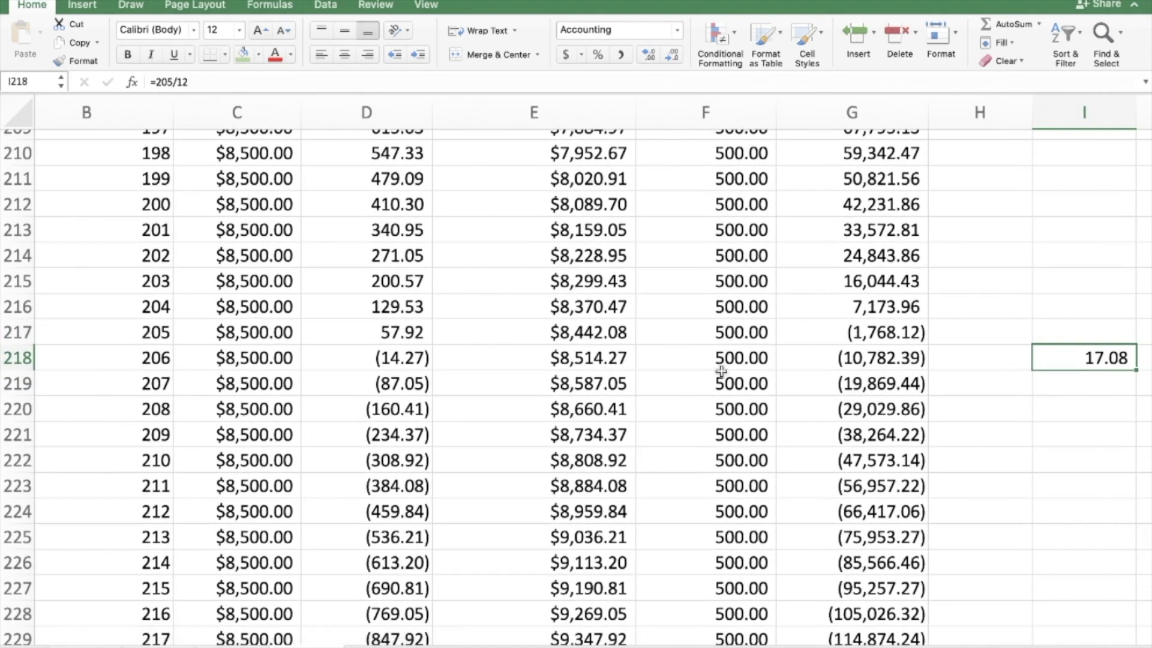
{"action": "left_click", "coordinate": [187, 332]}
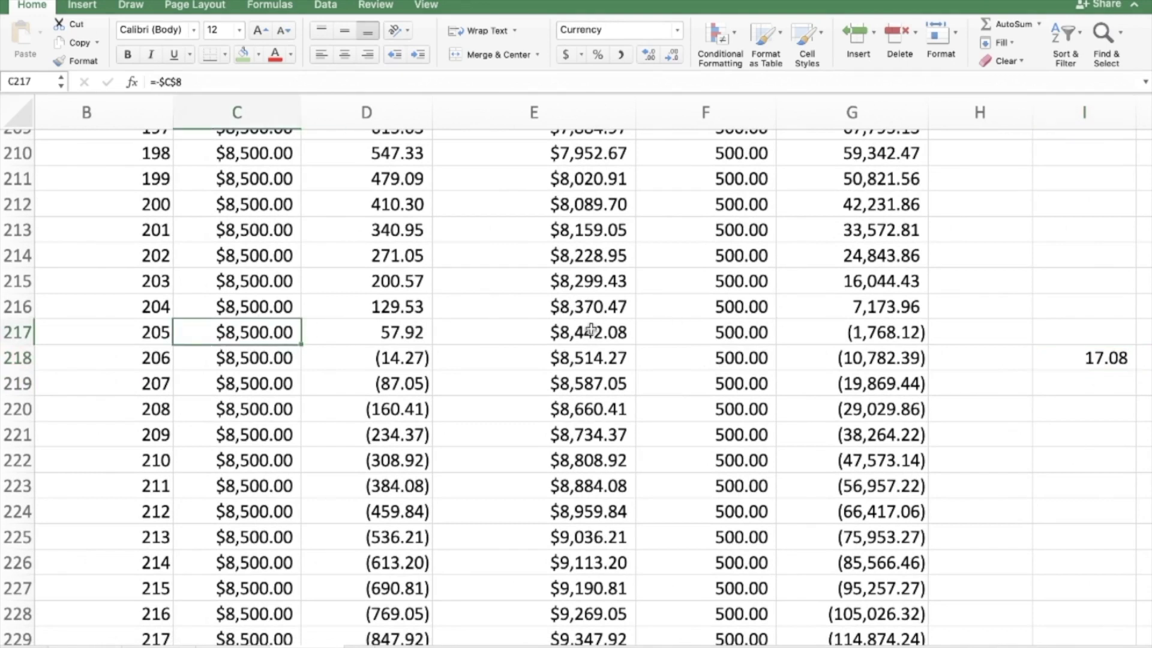
{"action": "left_click", "coordinate": [265, 362]}
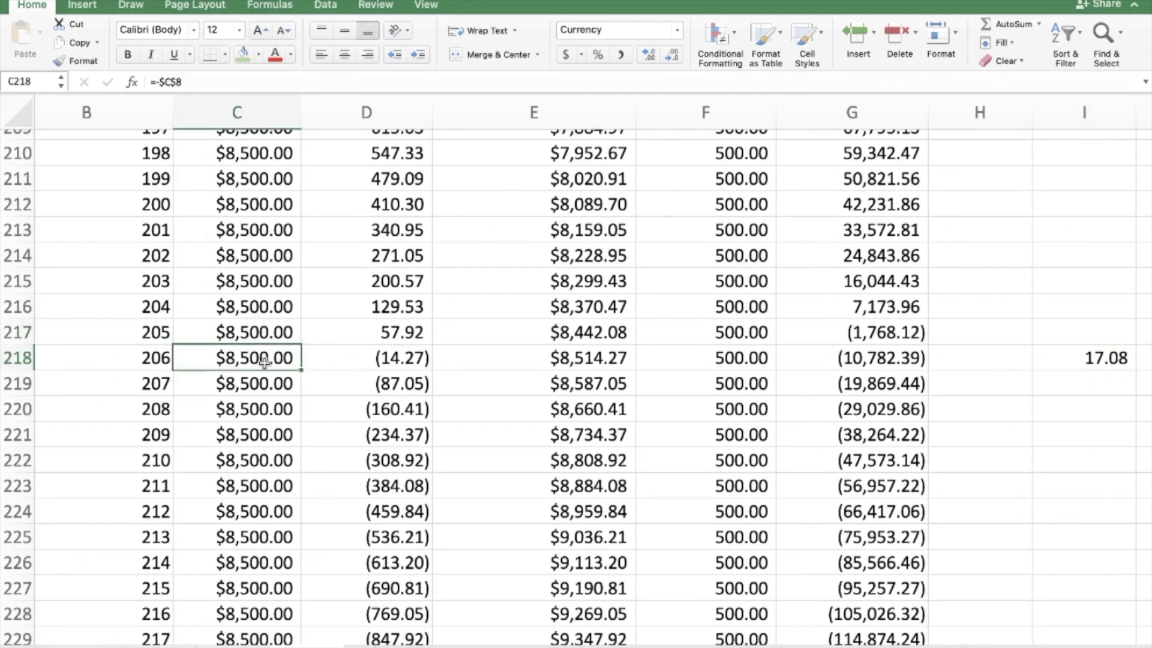
{"action": "key", "text": "ctrl+shift+Down"}
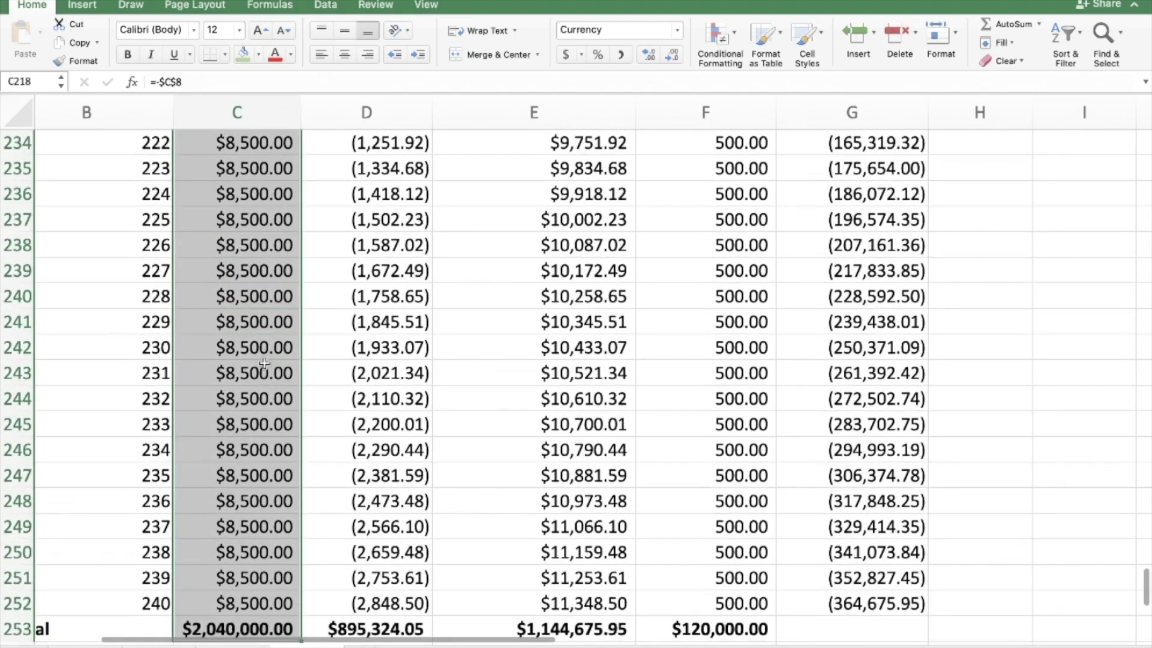
{"action": "key", "text": "shift+Up"}
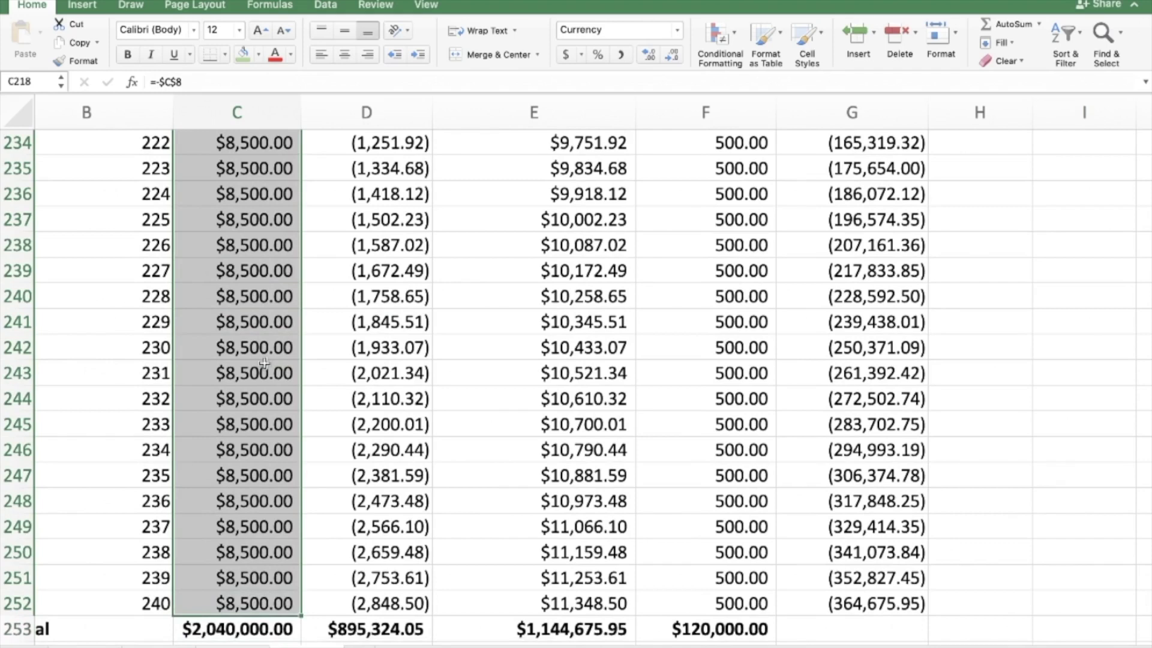
{"action": "scroll", "coordinate": [264, 362], "scroll_direction": "up", "scroll_amount": 10}
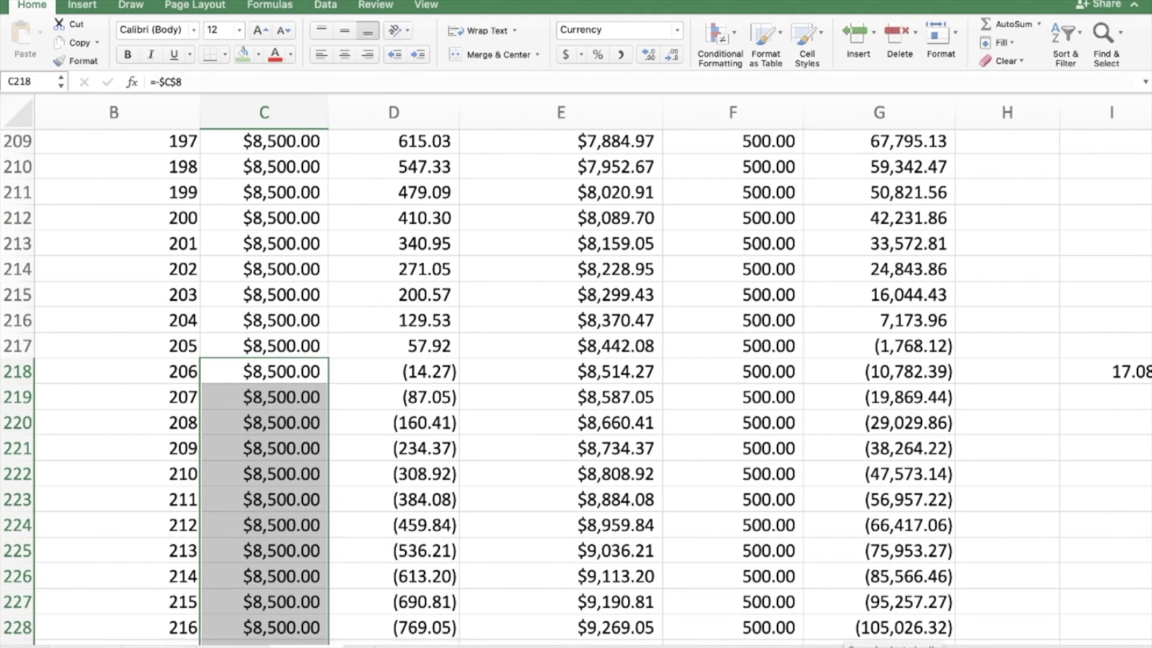
Select the extra payments made through period 205, F13:F217, and review them along the schedule.
{"action": "left_click", "coordinate": [752, 349]}
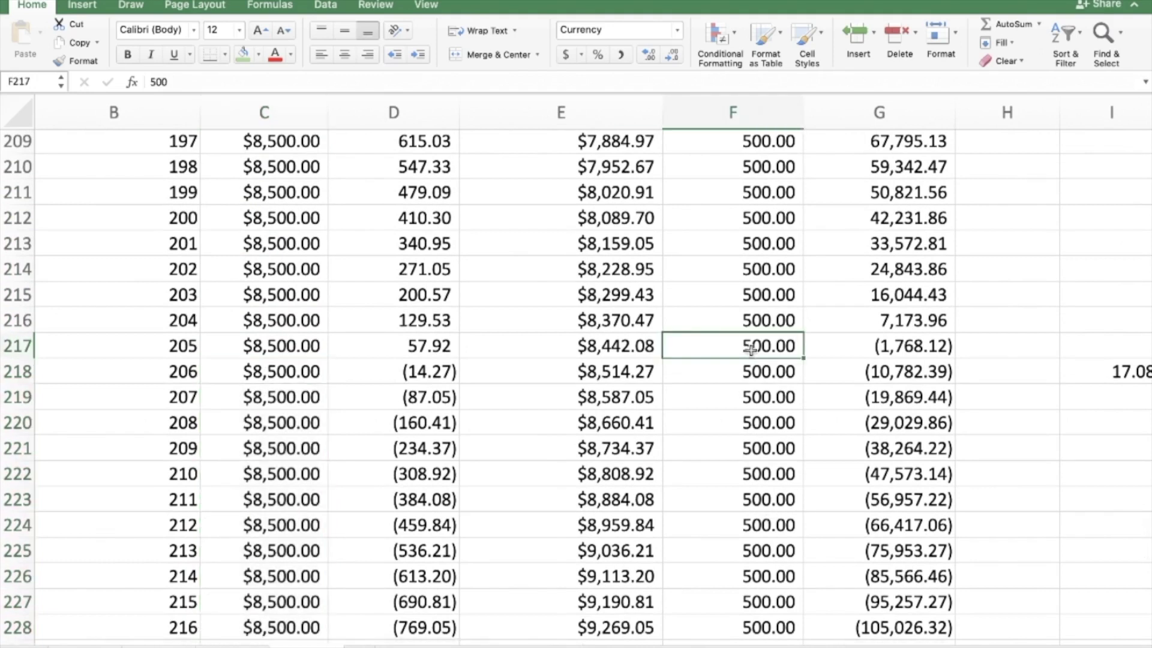
{"action": "key", "text": "ctrl+shift+Down"}
{"action": "key", "text": "ctrl+shift+Up"}
{"action": "key", "text": "ctrl+shift+Up"}
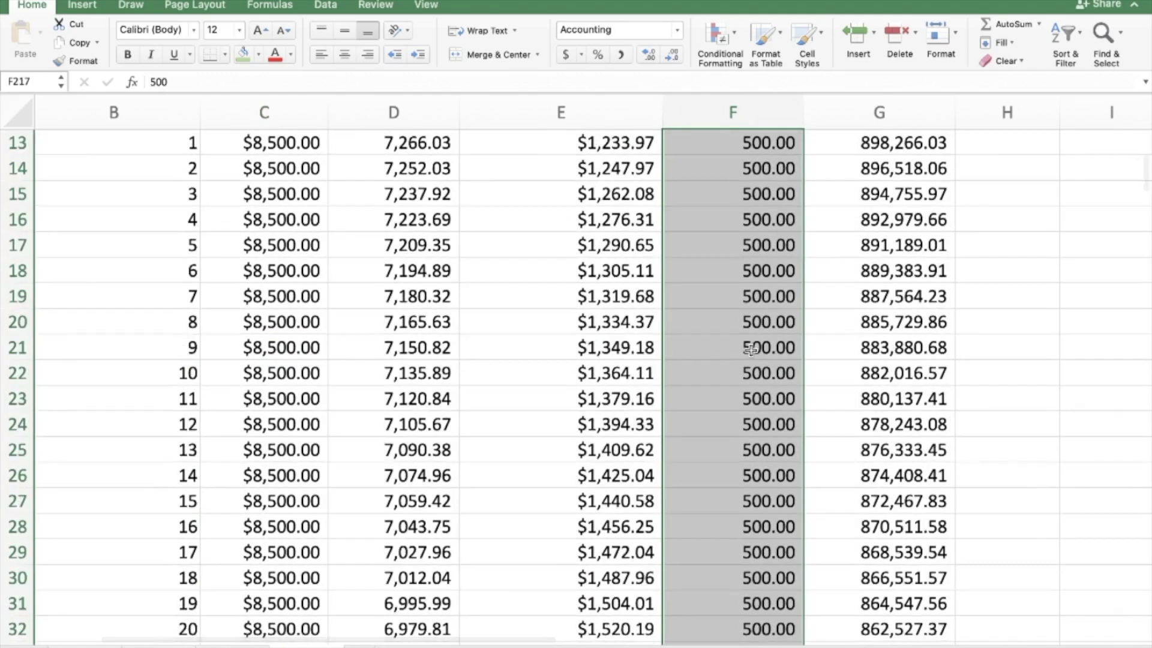
{"action": "scroll", "coordinate": [751, 350], "scroll_direction": "up", "scroll_amount": 2}
{"action": "scroll", "coordinate": [751, 350], "scroll_direction": "down", "scroll_amount": 5}
{"action": "scroll", "coordinate": [751, 350], "scroll_direction": "left", "scroll_amount": 1}
{"action": "scroll", "coordinate": [751, 350], "scroll_direction": "down", "scroll_amount": 20}
{"action": "scroll", "coordinate": [751, 350], "scroll_direction": "left", "scroll_amount": 1}
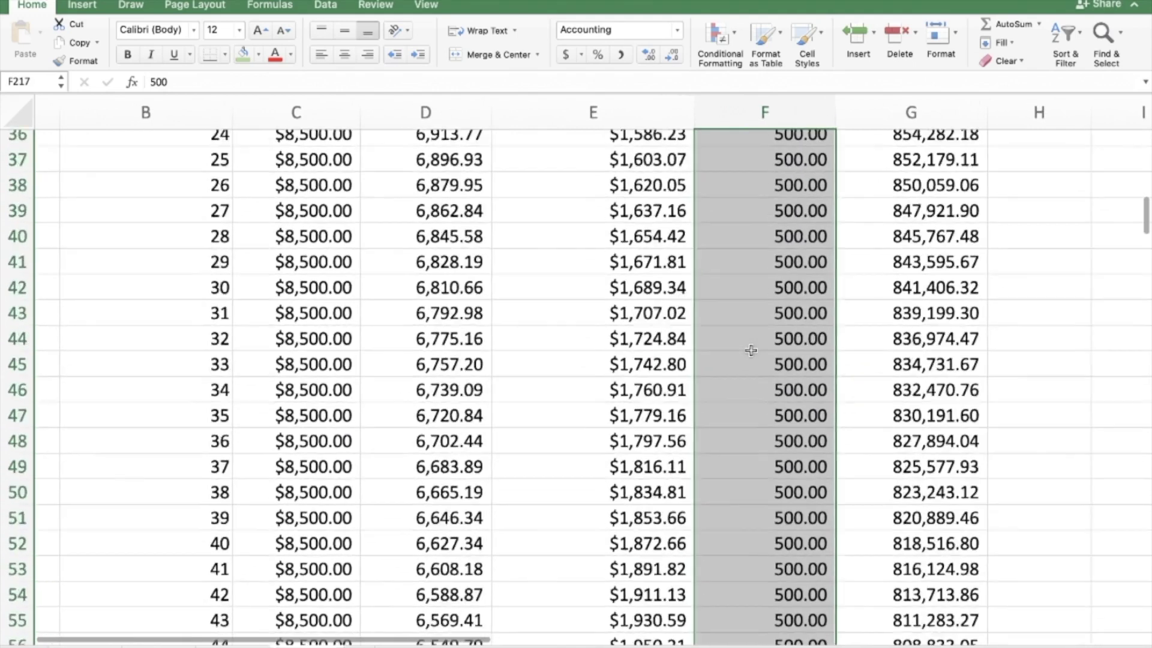
{"action": "scroll", "coordinate": [751, 350], "scroll_direction": "down", "scroll_amount": 20}
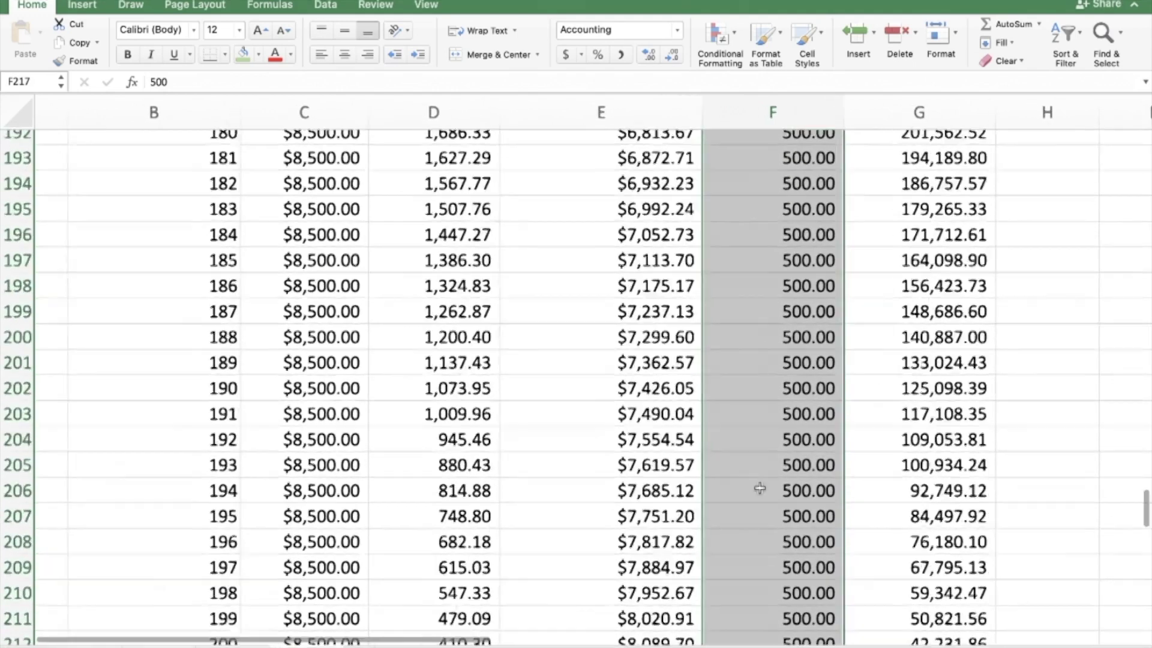
{"action": "scroll", "coordinate": [759, 488], "scroll_direction": "left", "scroll_amount": 1}
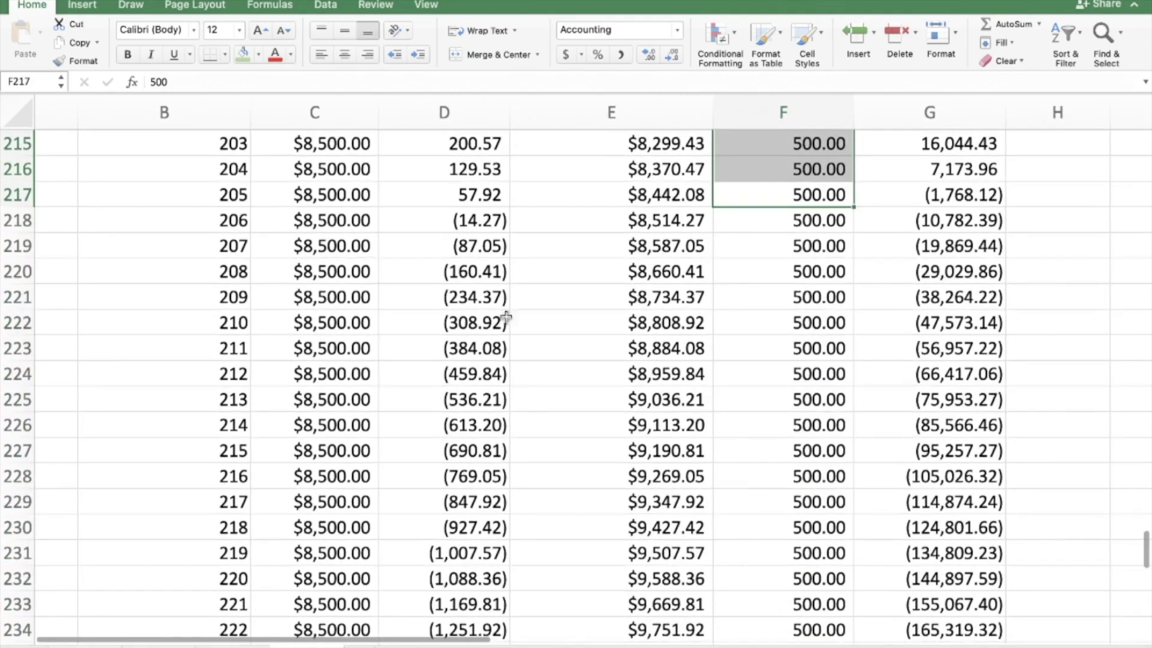
Select the payments from the last one in C252 back to period 205 in C217 for comparison.
{"action": "left_click", "coordinate": [335, 223]}
{"action": "key", "text": "ctrl+Down"}
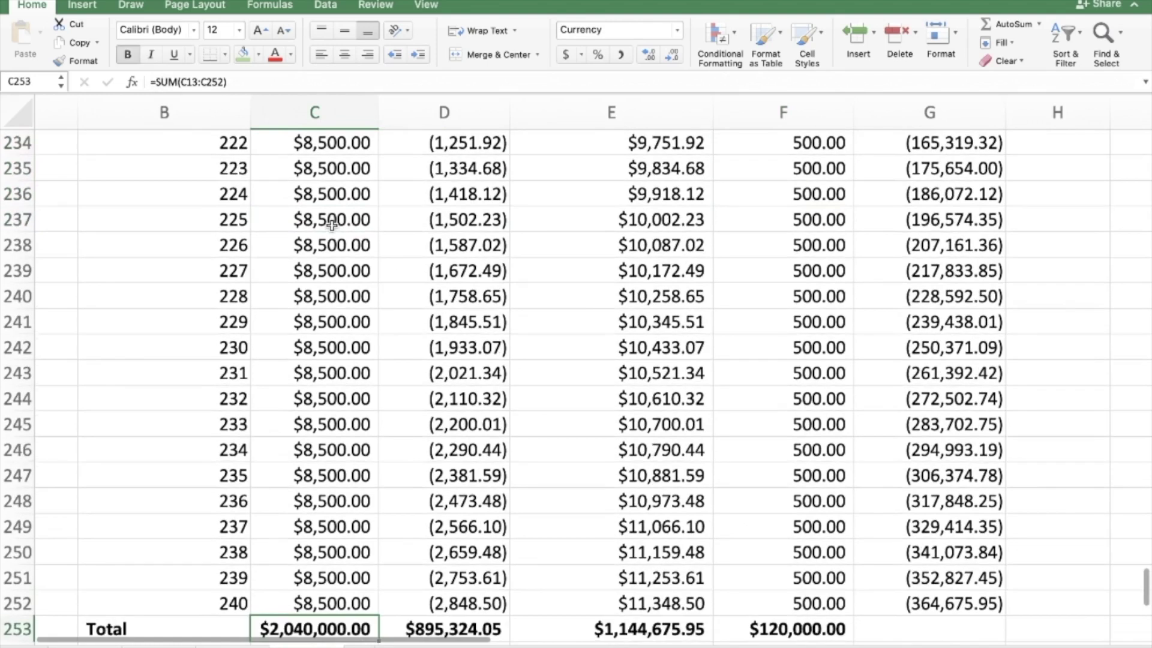
{"action": "key", "text": "Up"}
{"action": "scroll", "coordinate": [331, 225], "scroll_direction": "up", "scroll_amount": 7}
{"action": "scroll", "coordinate": [332, 225], "scroll_direction": "left", "scroll_amount": 1}
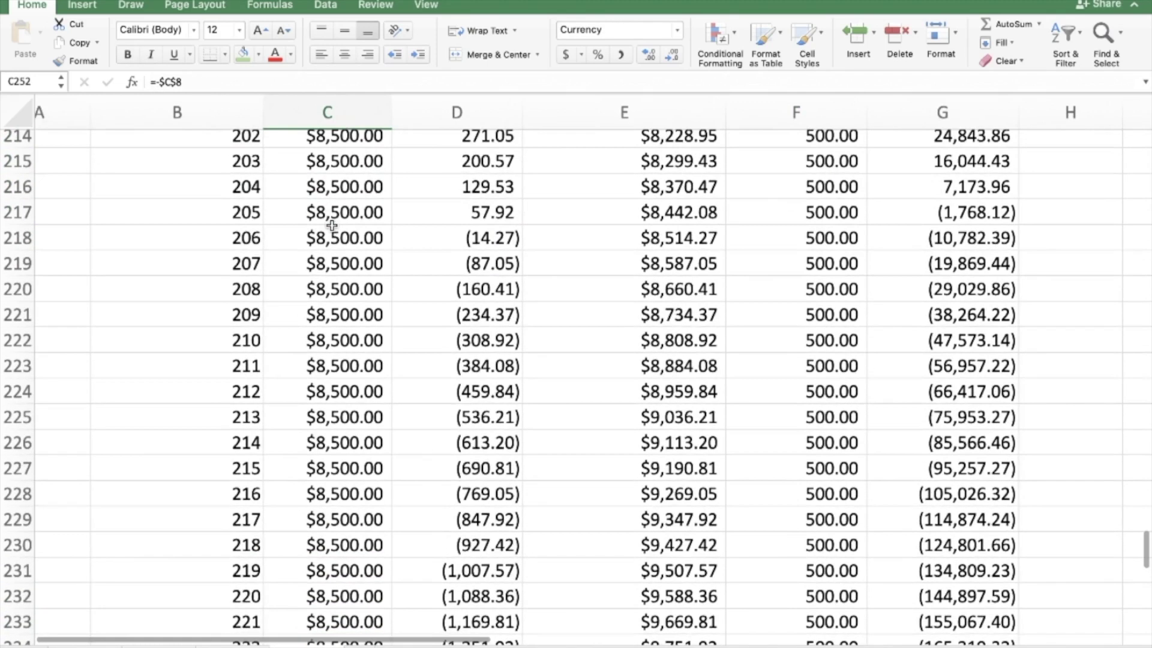
{"action": "left_click", "coordinate": [334, 213], "text": "shift"}
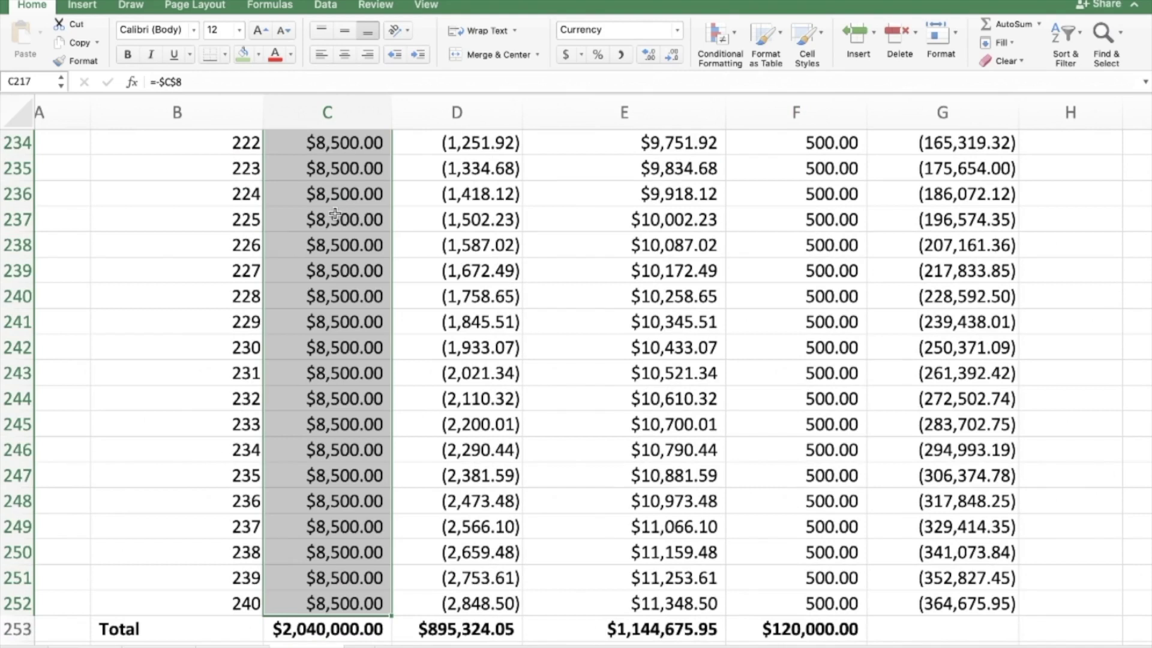
{"action": "scroll", "coordinate": [334, 213], "scroll_direction": "up", "scroll_amount": 7}
{"action": "scroll", "coordinate": [334, 213], "scroll_direction": "left", "scroll_amount": 1}
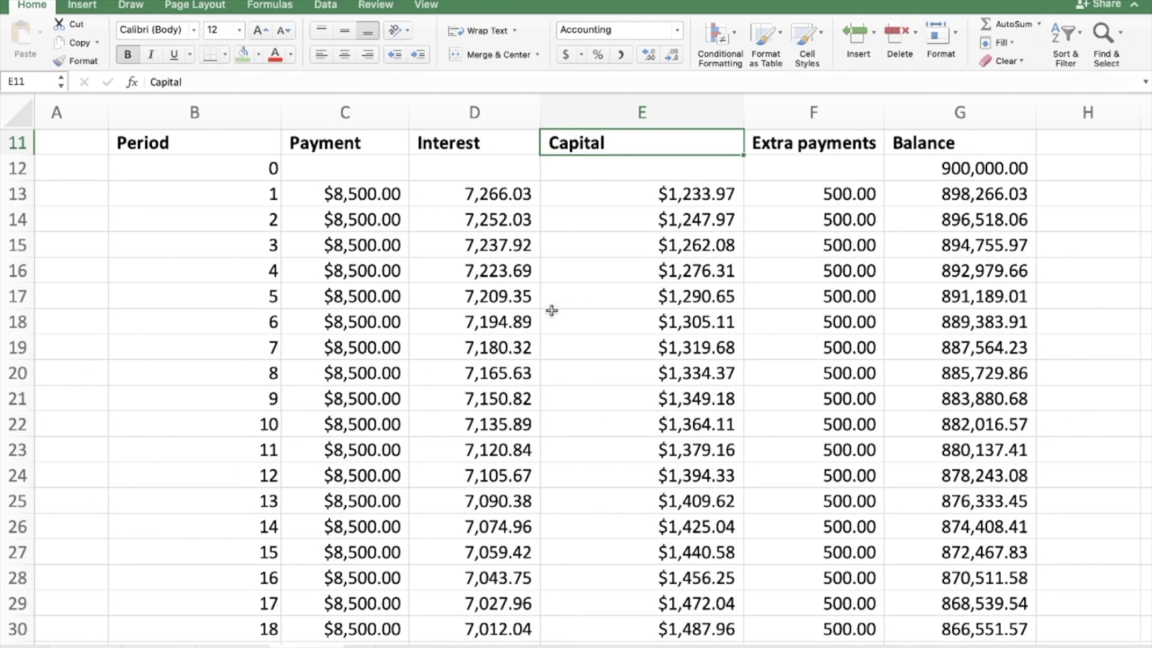
Return to the loan inputs and select the period 1 extra payment in F13.
{"action": "scroll", "coordinate": [552, 310], "scroll_direction": "up", "scroll_amount": 6}
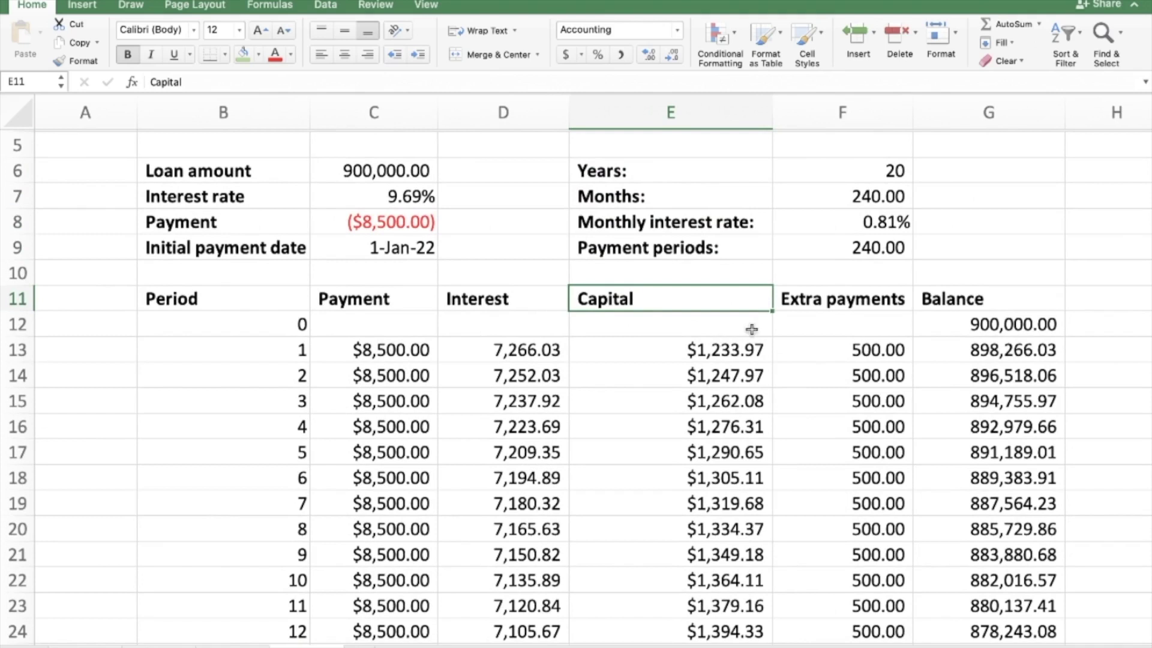
{"action": "left_click", "coordinate": [856, 334]}
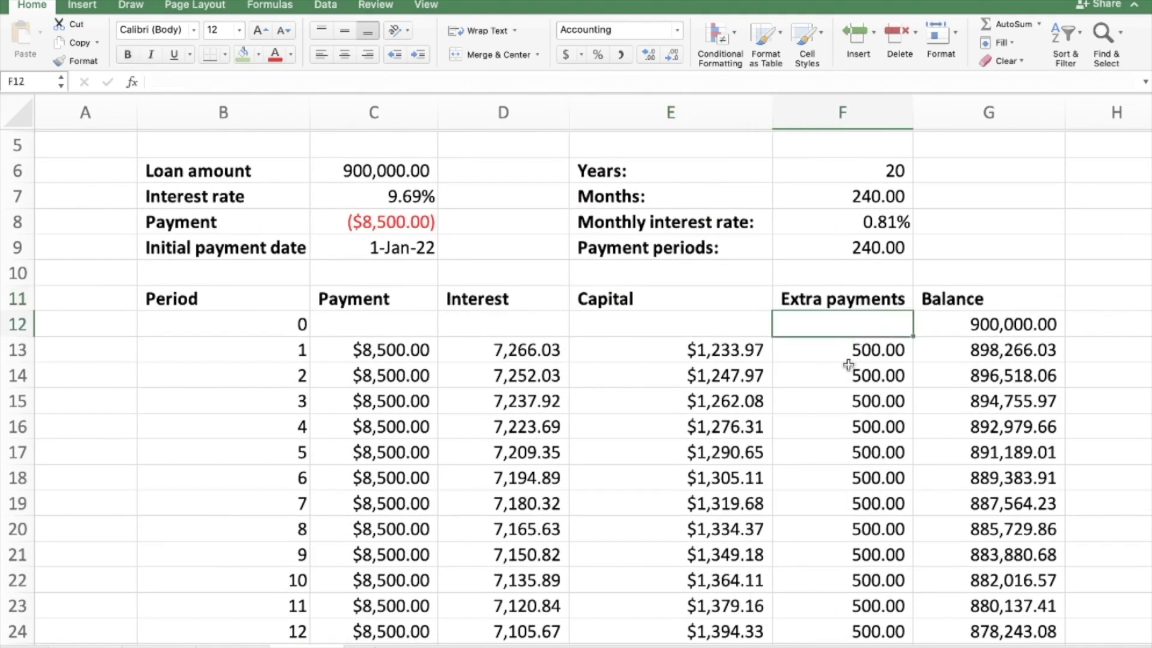
{"action": "left_click", "coordinate": [880, 349]}
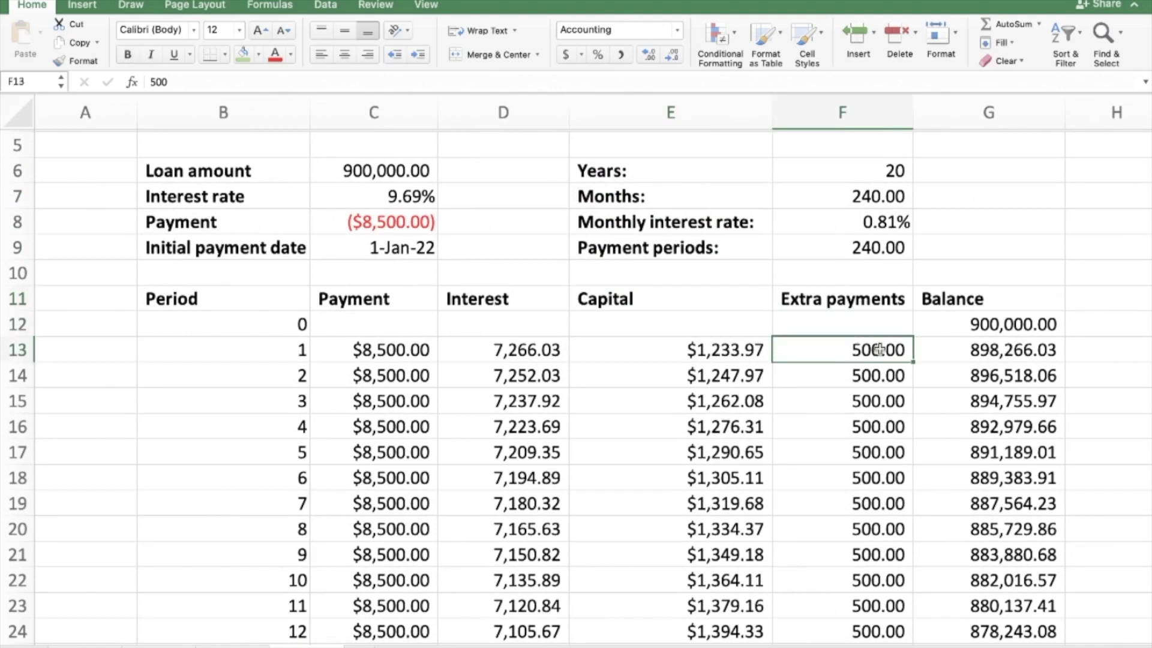